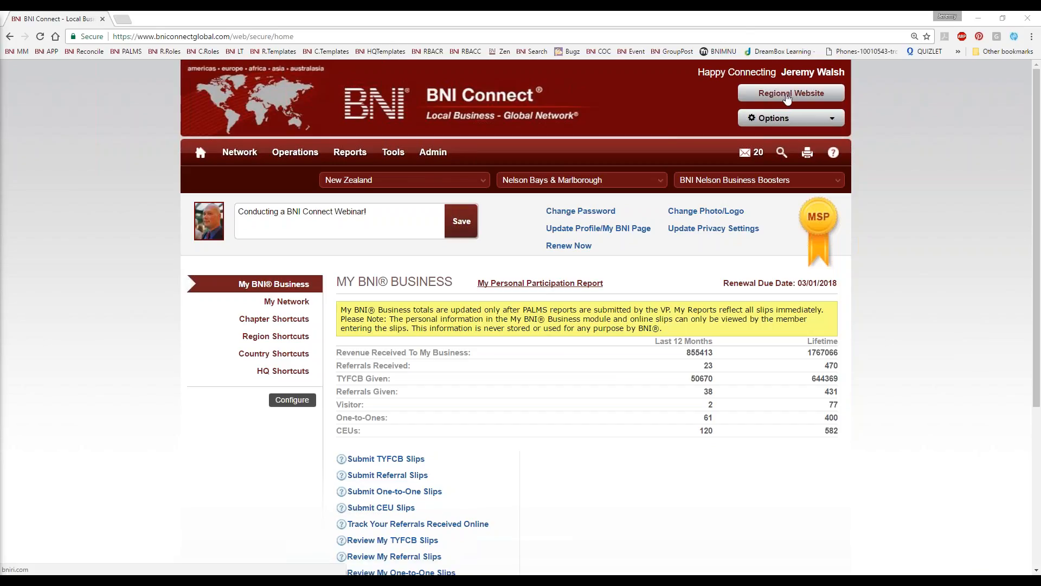
# Step: Open the regional website and list all of its chapters without any search criteria
pyautogui.click(787, 95)
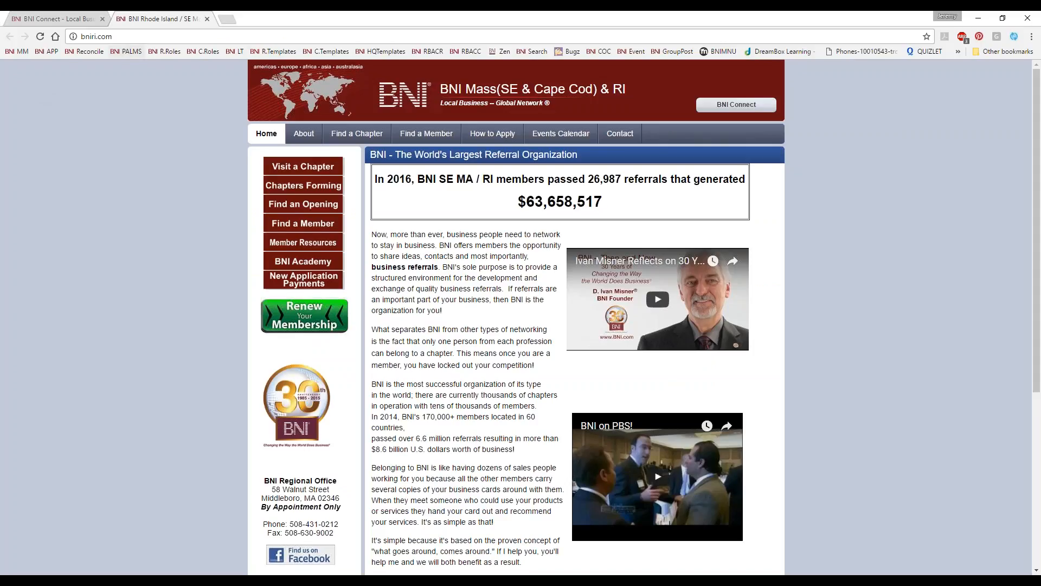
pyautogui.click(74, 37)
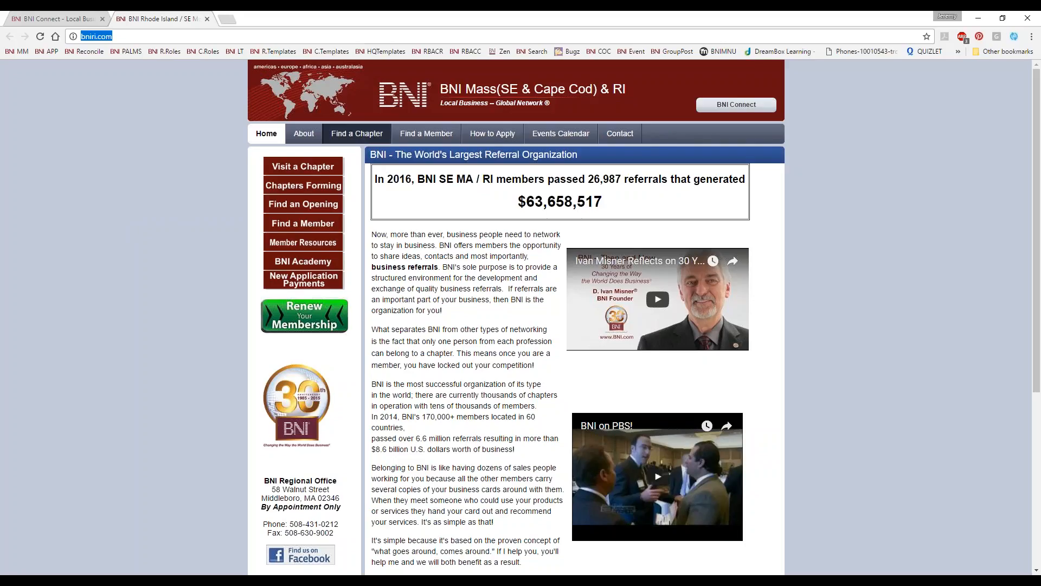
pyautogui.click(357, 134)
pyautogui.click(549, 362)
# Step: Find BNI Wakefield in the chapter list, open its details and visit its chapter website
pyautogui.scroll(-3, 490, 339)
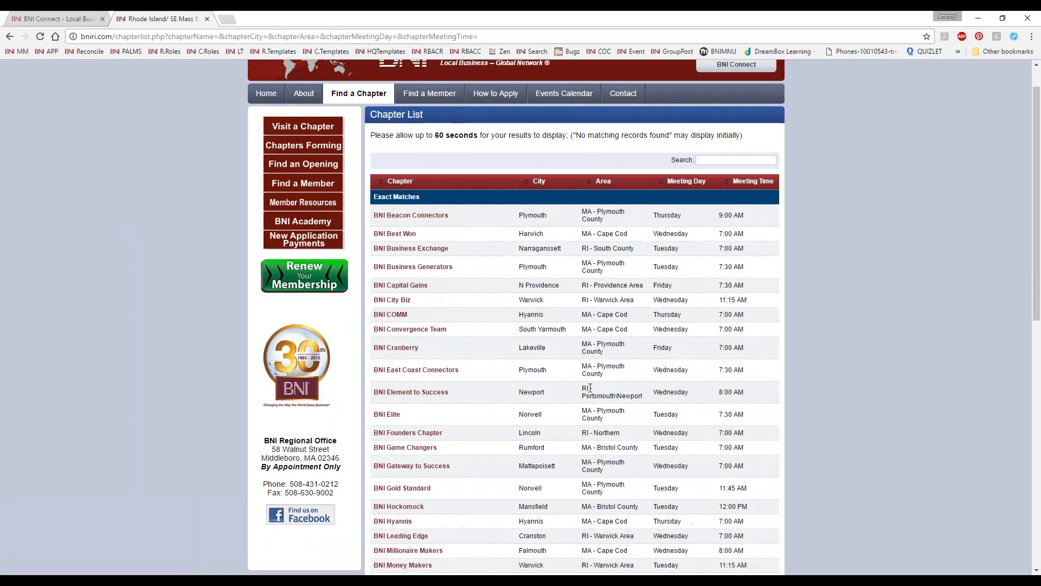
pyautogui.scroll(-4, 489, 340)
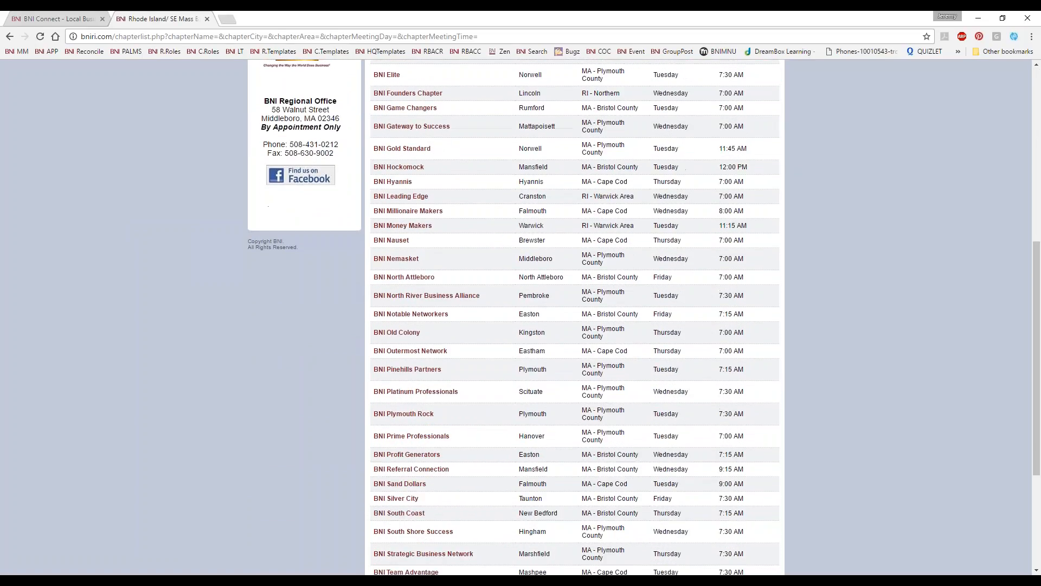
pyautogui.scroll(-3, 480, 513)
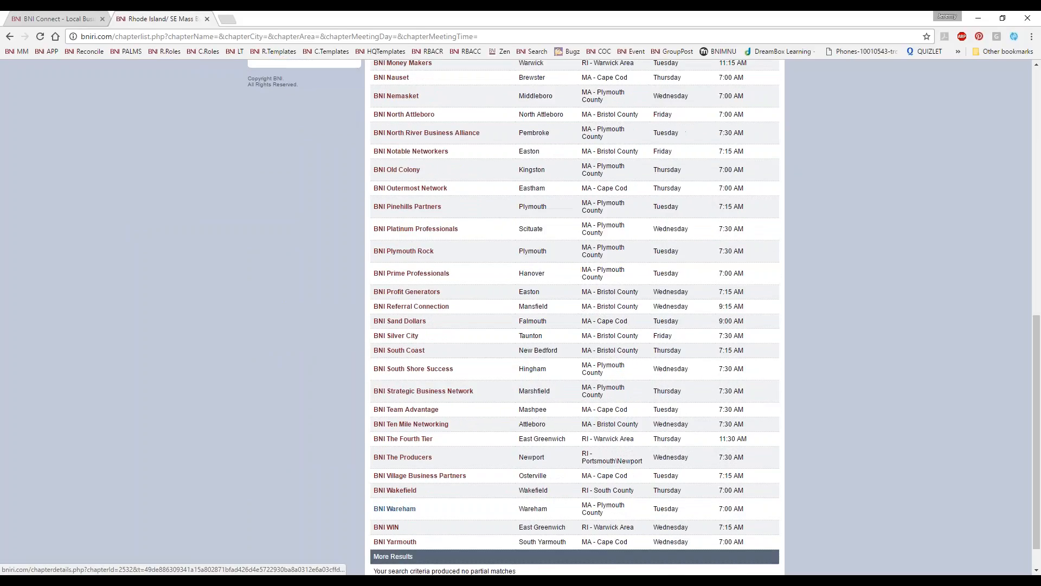
pyautogui.click(402, 493)
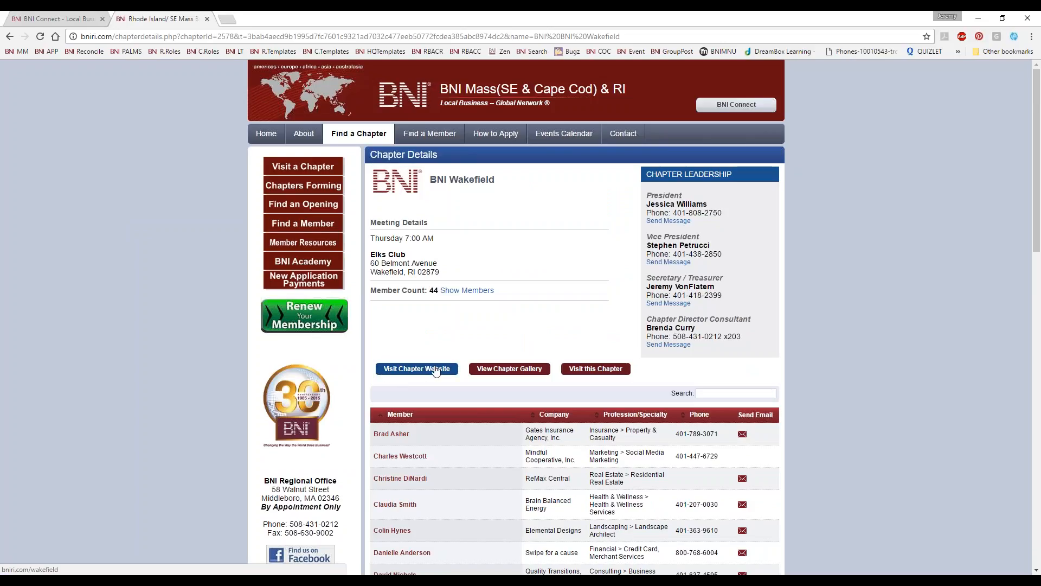
pyautogui.click(423, 369)
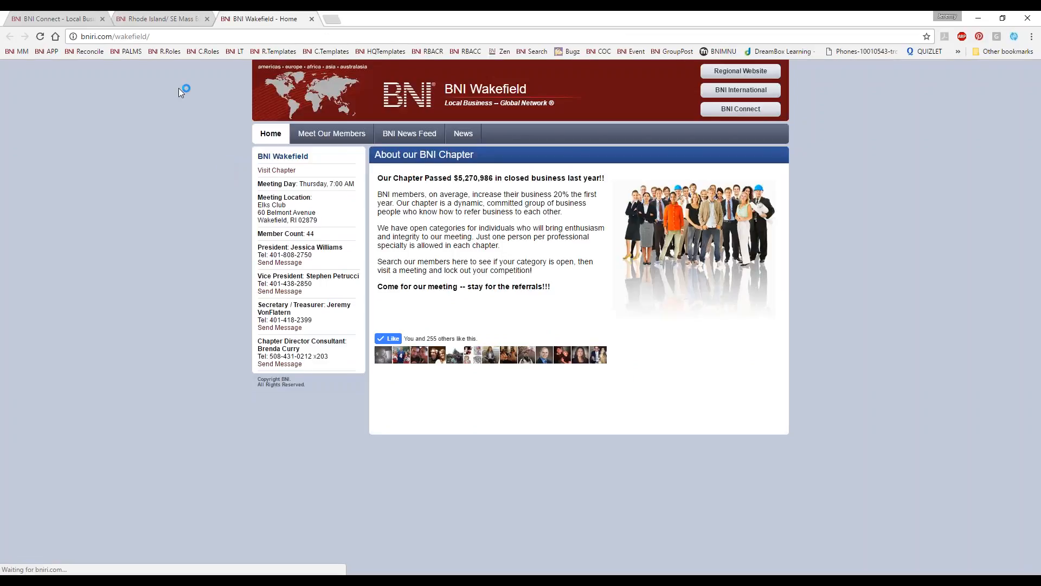
# Step: Examine the Wakefield home page's web address, meeting and leadership details, closed-business figure and chapter description
pyautogui.click(142, 38)
pyautogui.moveTo(158, 38); pyautogui.dragTo(58, 30)
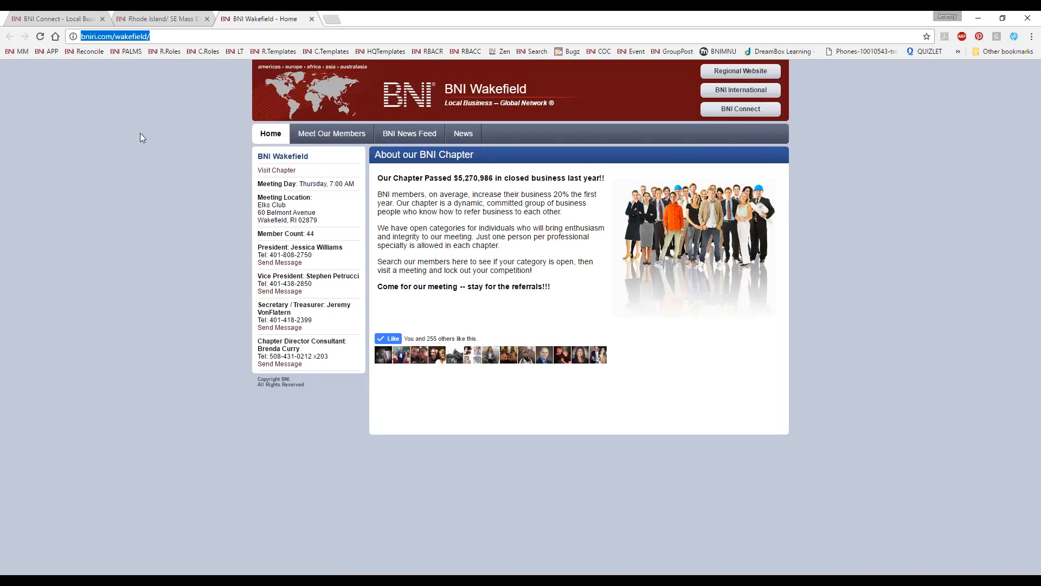
pyautogui.moveTo(268, 160); pyautogui.dragTo(362, 370)
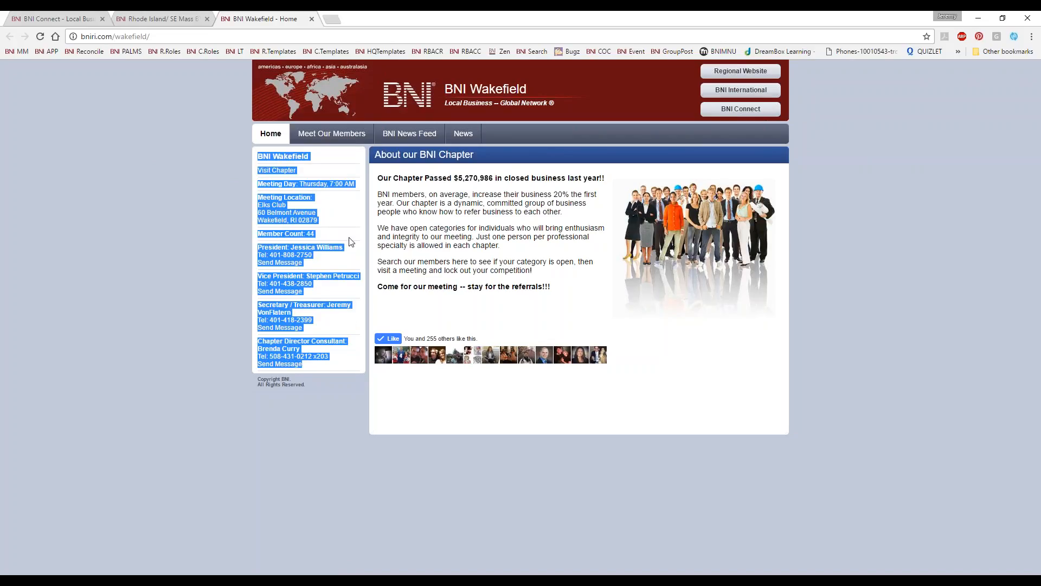
pyautogui.moveTo(431, 203); pyautogui.dragTo(432, 211)
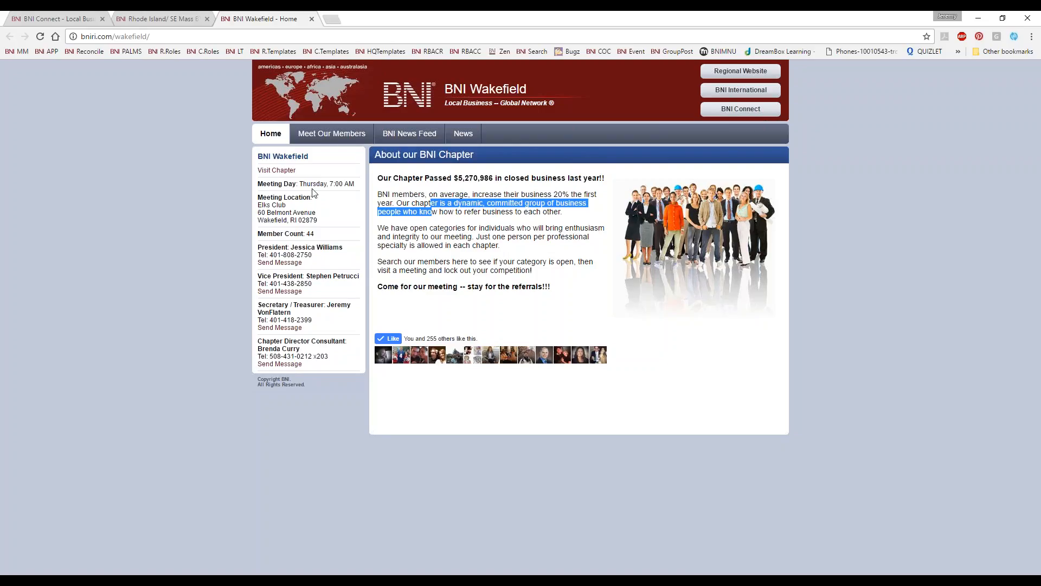
pyautogui.click(325, 180)
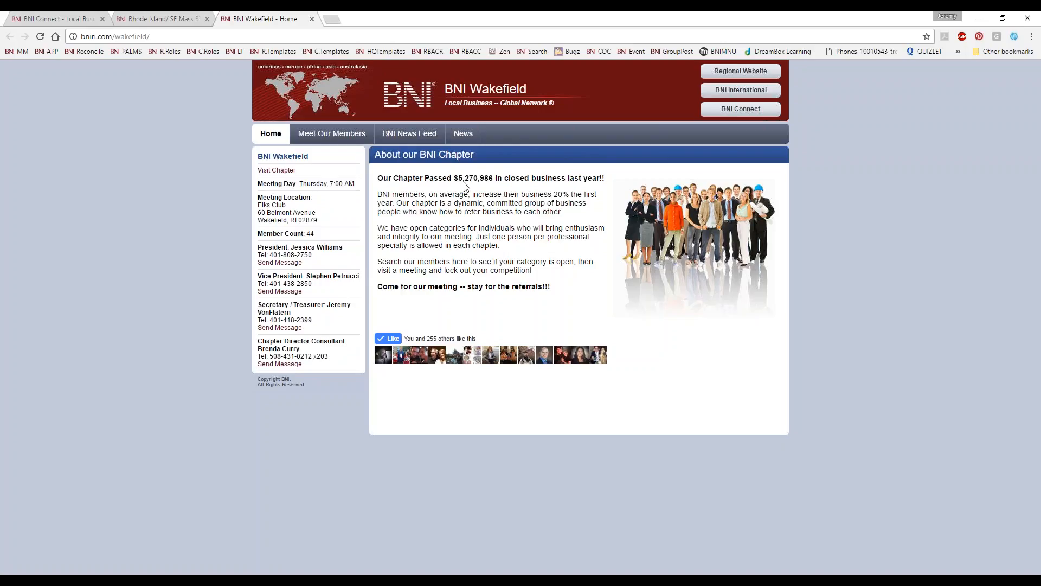
pyautogui.moveTo(493, 178); pyautogui.dragTo(453, 178)
pyautogui.moveTo(495, 179); pyautogui.dragTo(453, 180)
pyautogui.click(464, 212)
pyautogui.moveTo(385, 194); pyautogui.dragTo(551, 288)
pyautogui.click(534, 400)
# Step: Browse the Wakefield chapter's member list and open the profile of the computer services member from The Right Click, Inc
pyautogui.click(330, 135)
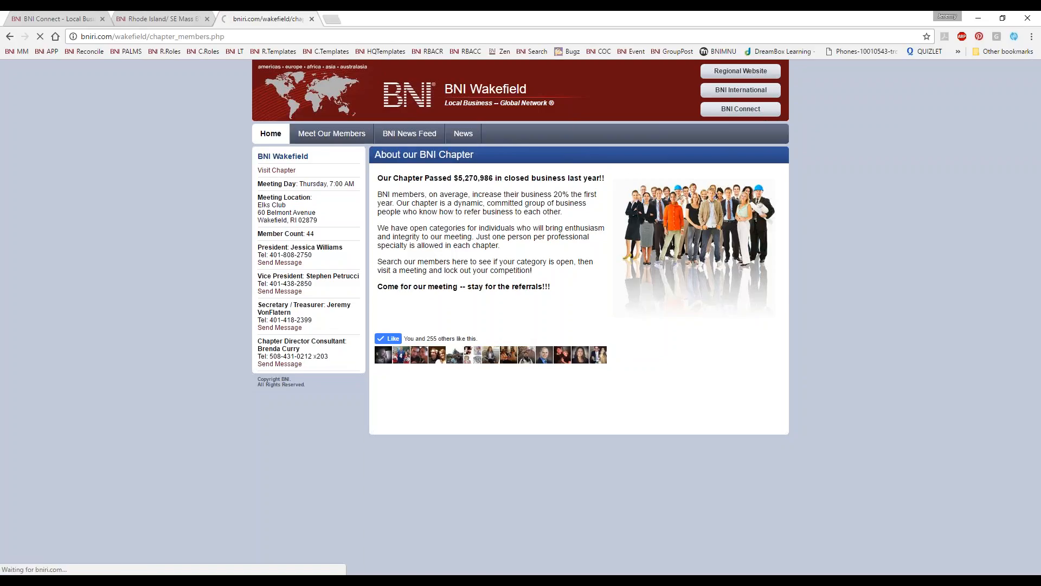
pyautogui.scroll(-5, 463, 320)
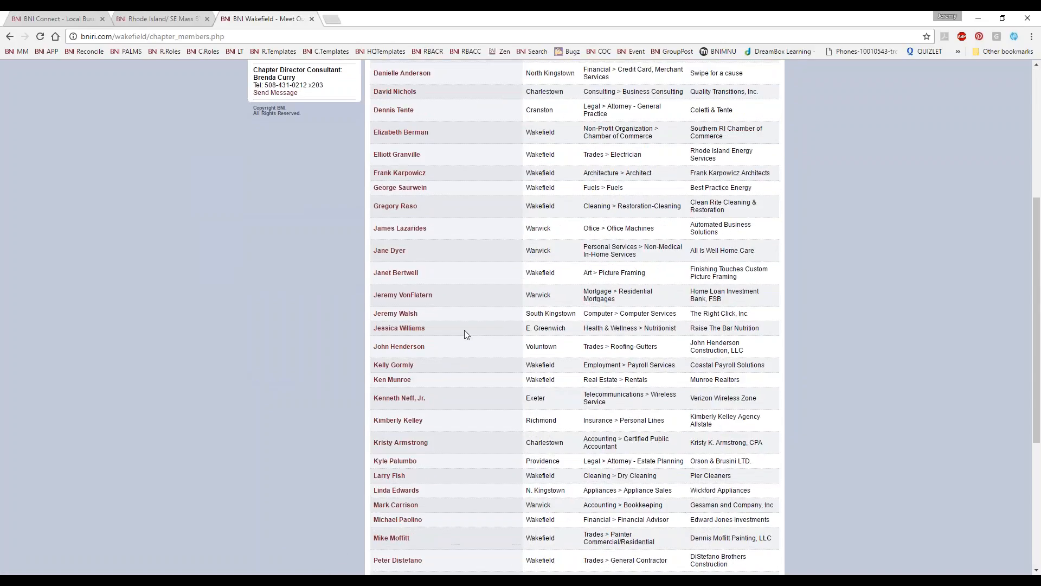
pyautogui.scroll(-5, 472, 337)
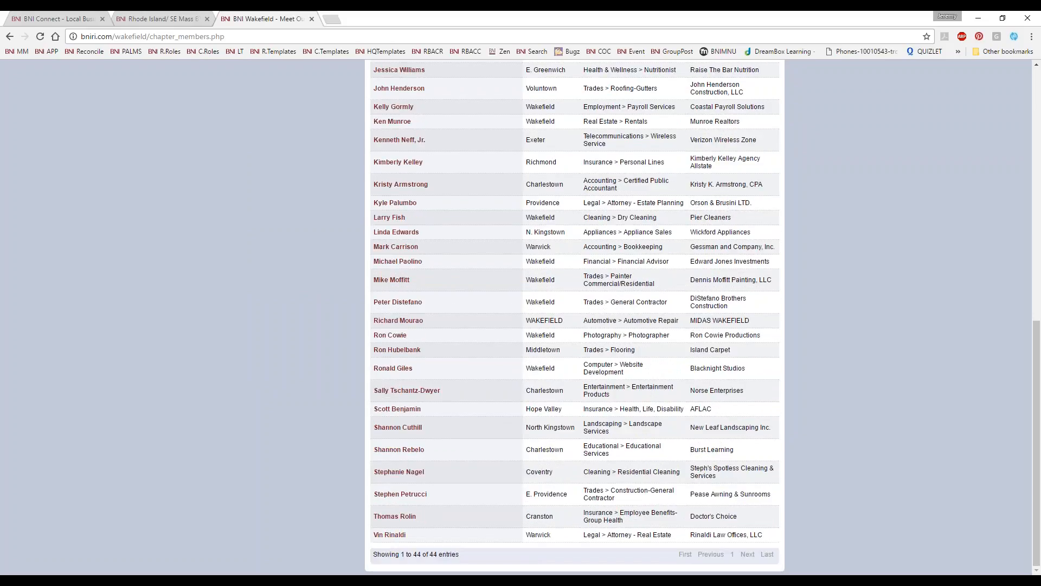
pyautogui.scroll(4, 426, 374)
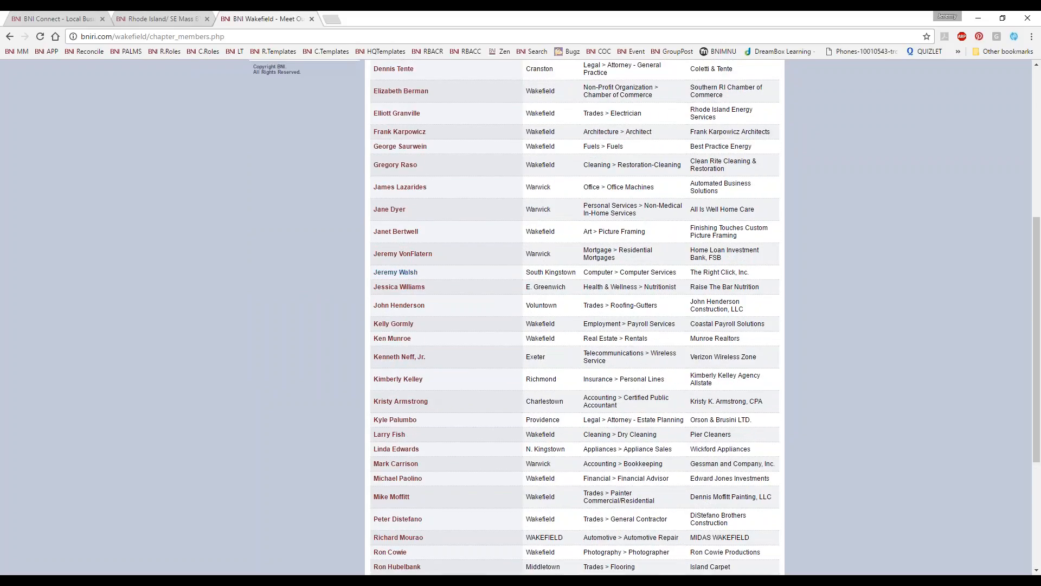
pyautogui.click(396, 272)
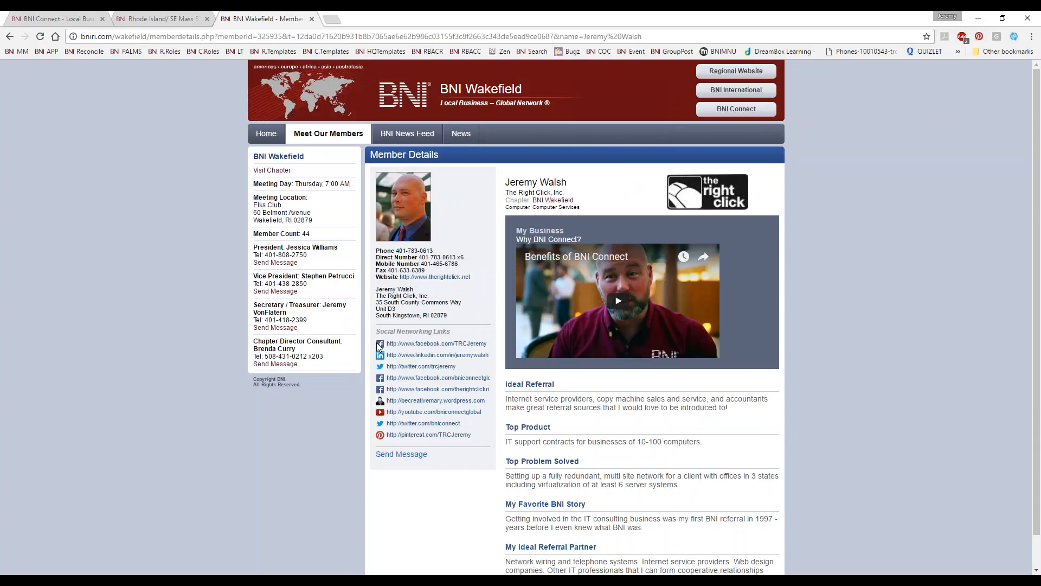
# Step: Review the member's contact details, social links, video and referral information, and return to the Wakefield home page
pyautogui.scroll(-1, 380, 347)
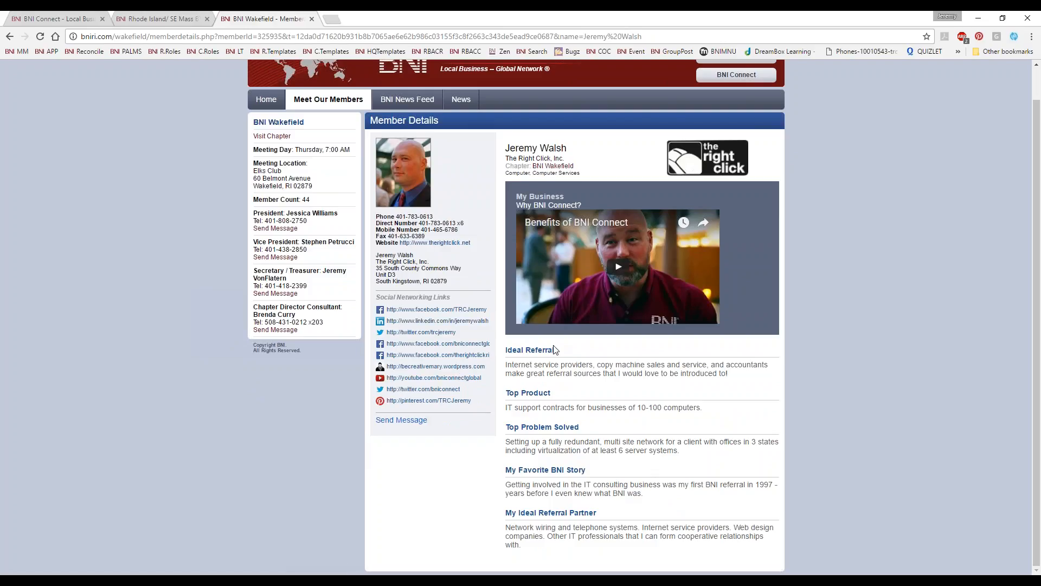
pyautogui.scroll(1, 542, 352)
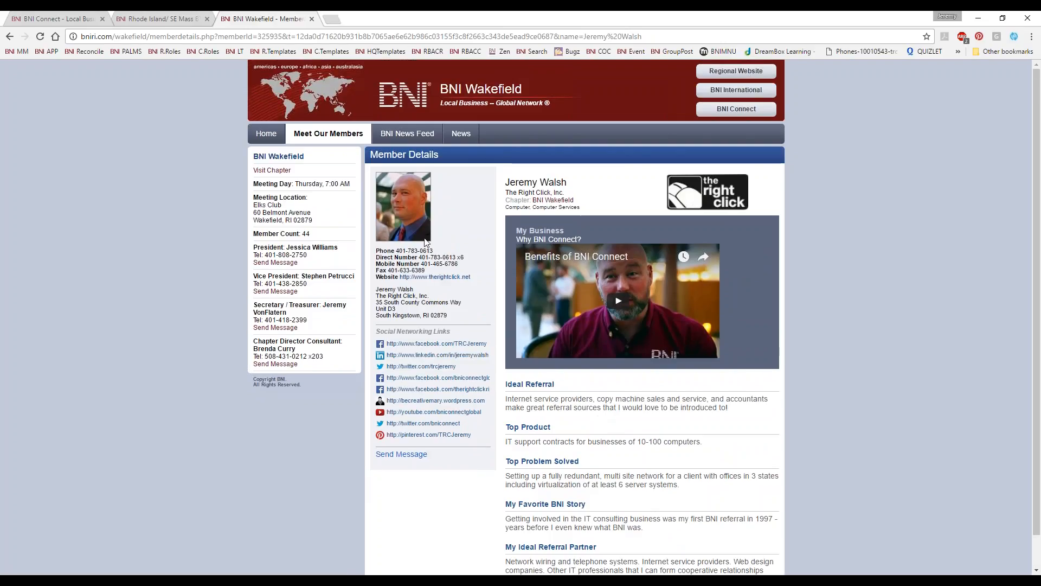
pyautogui.click(266, 133)
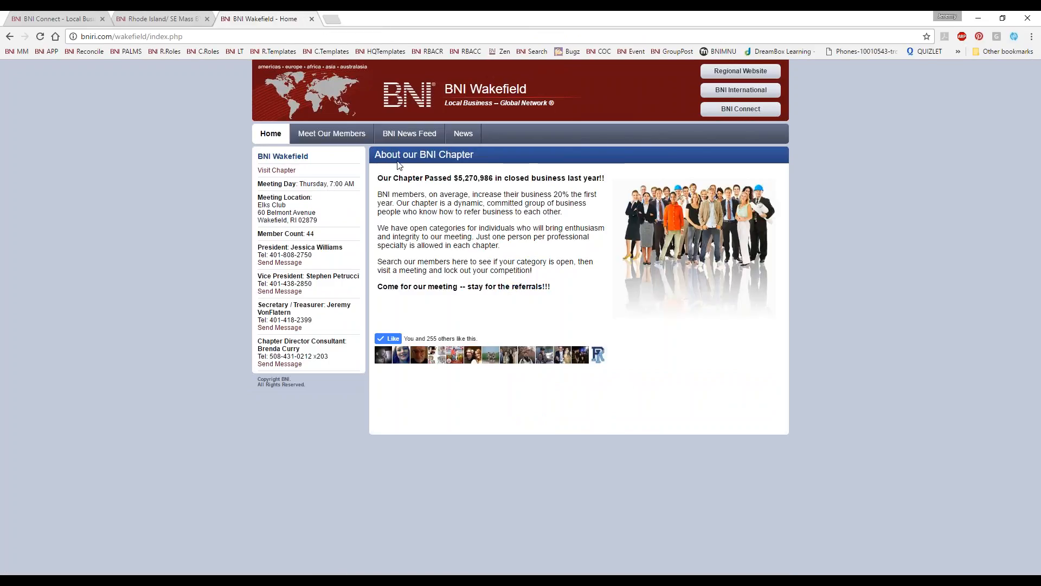
# Step: Search the web for "bni rugby" and open the Webb Ellis BNI Rugby Chapter website
pyautogui.click(204, 32)
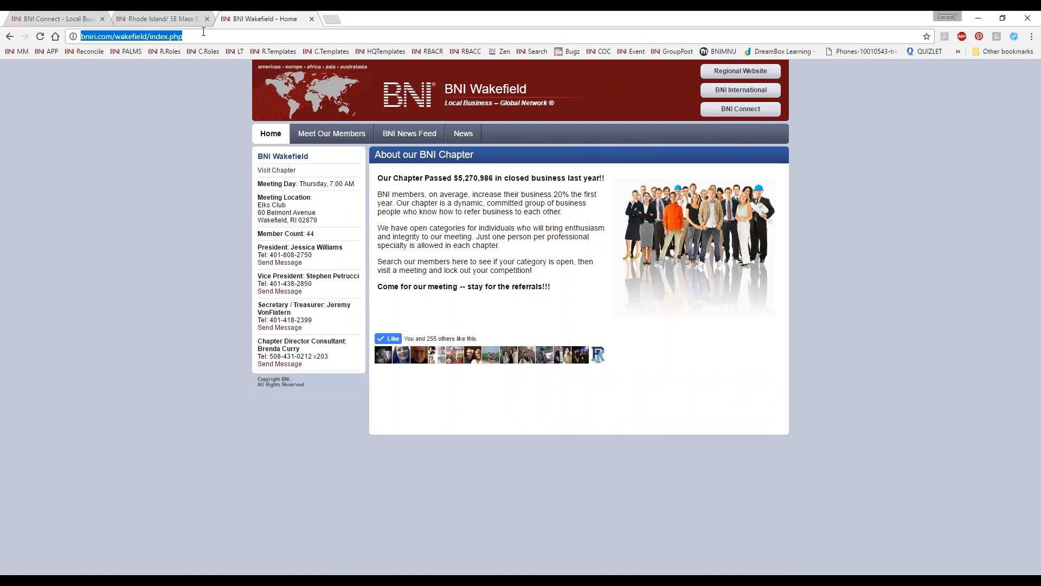
pyautogui.write('bni')
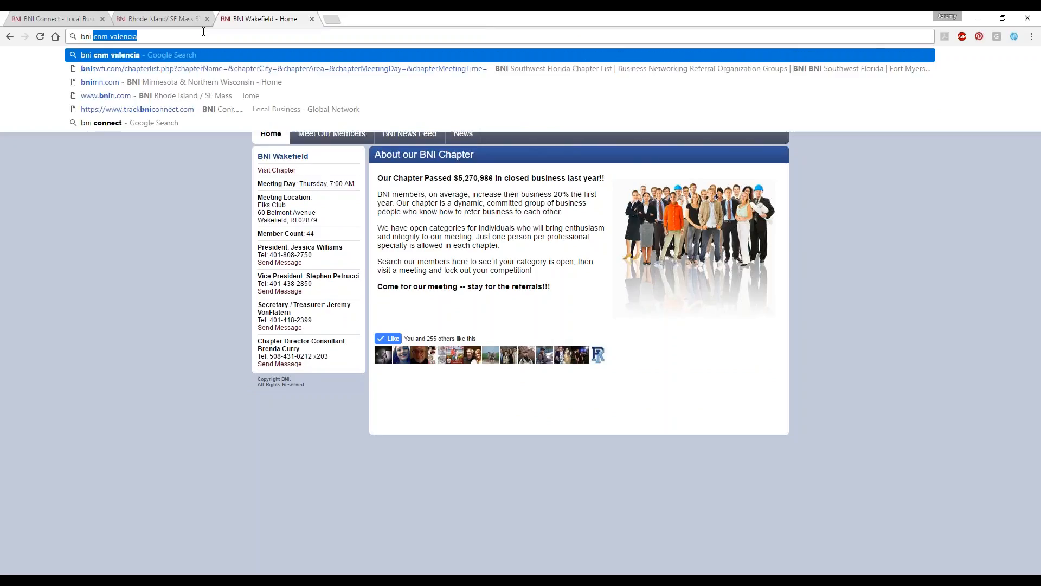
pyautogui.write(' rugby')
pyautogui.press('Return')
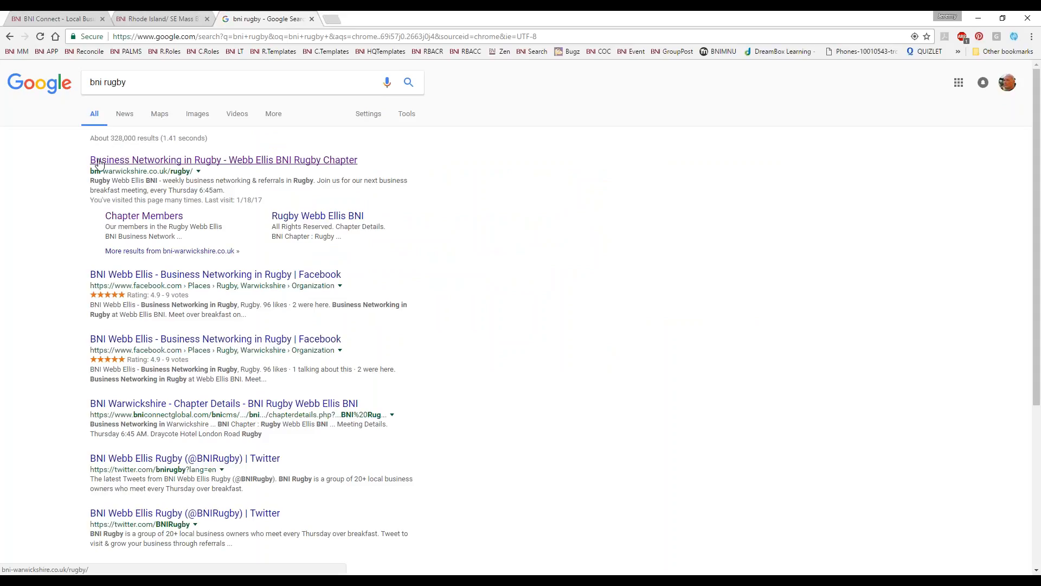
pyautogui.click(227, 165)
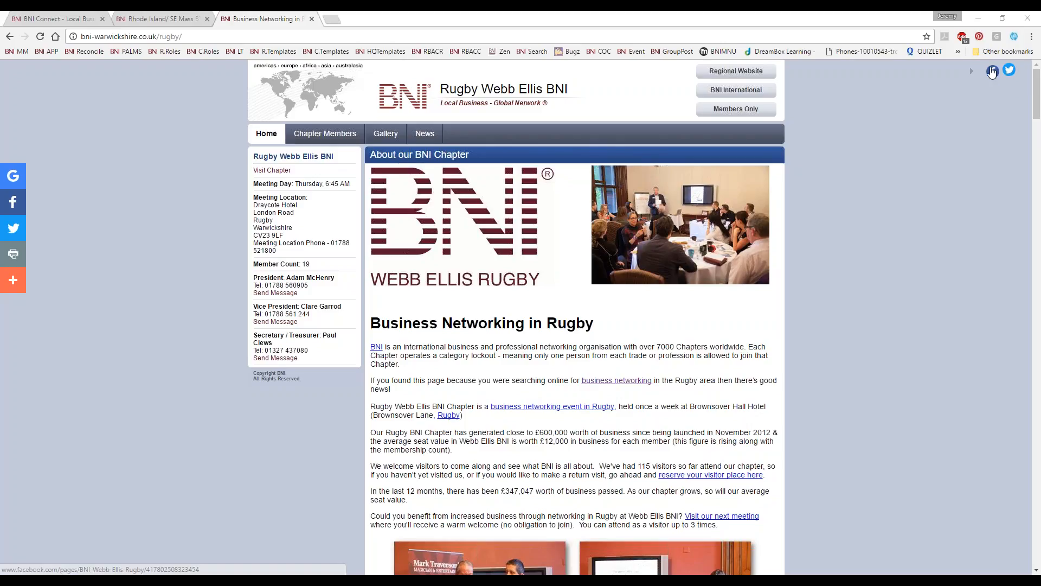
# Step: Examine the Rugby chapter's home page, including its introduction, visitor registration banner, member testimonials and location map
pyautogui.scroll(-4, 873, 387)
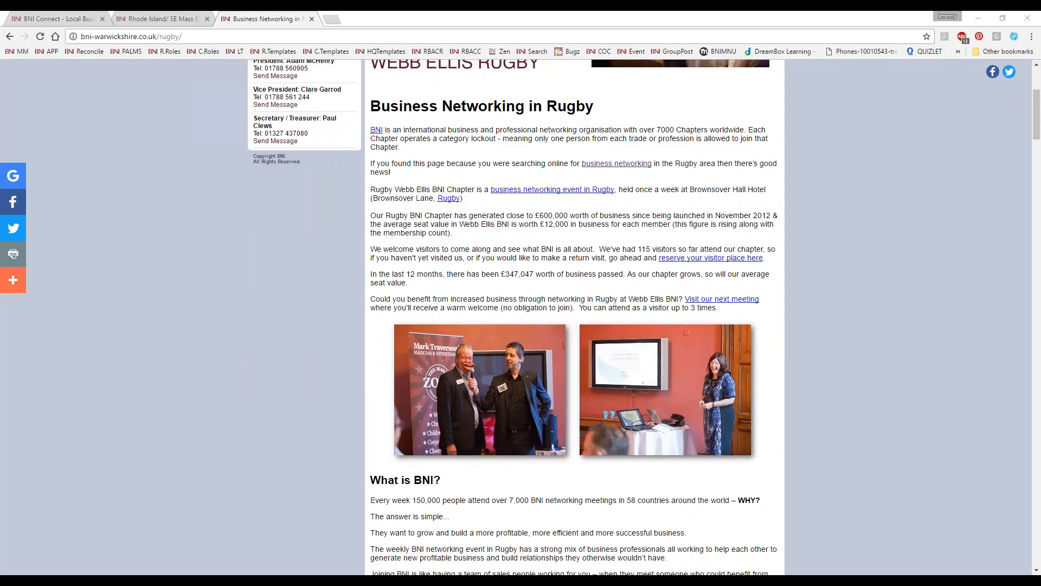
pyautogui.scroll(-7, 639, 152)
pyautogui.scroll(-13, 602, 191)
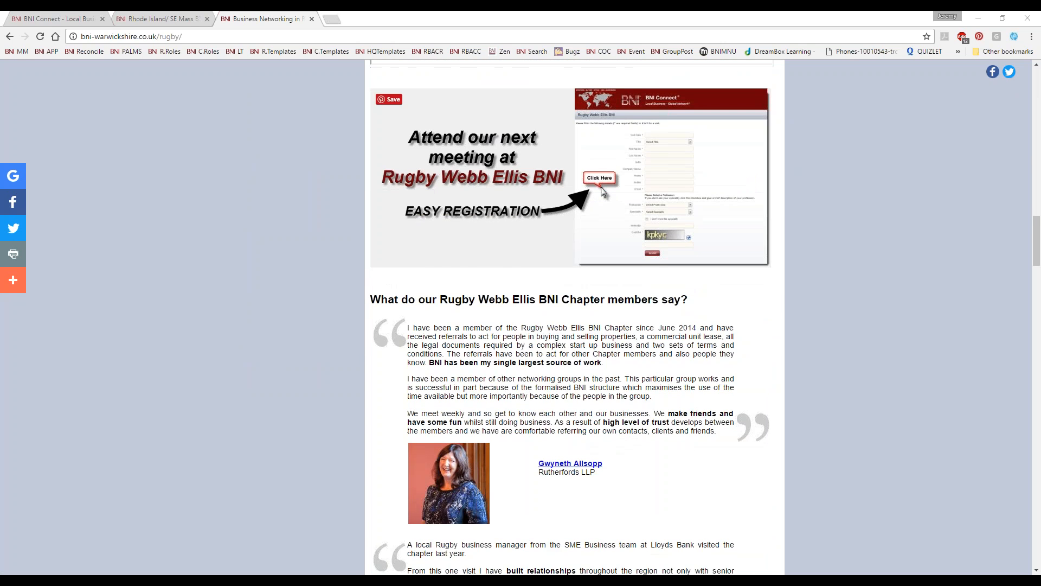
pyautogui.scroll(-3, 563, 190)
pyautogui.scroll(4, 562, 190)
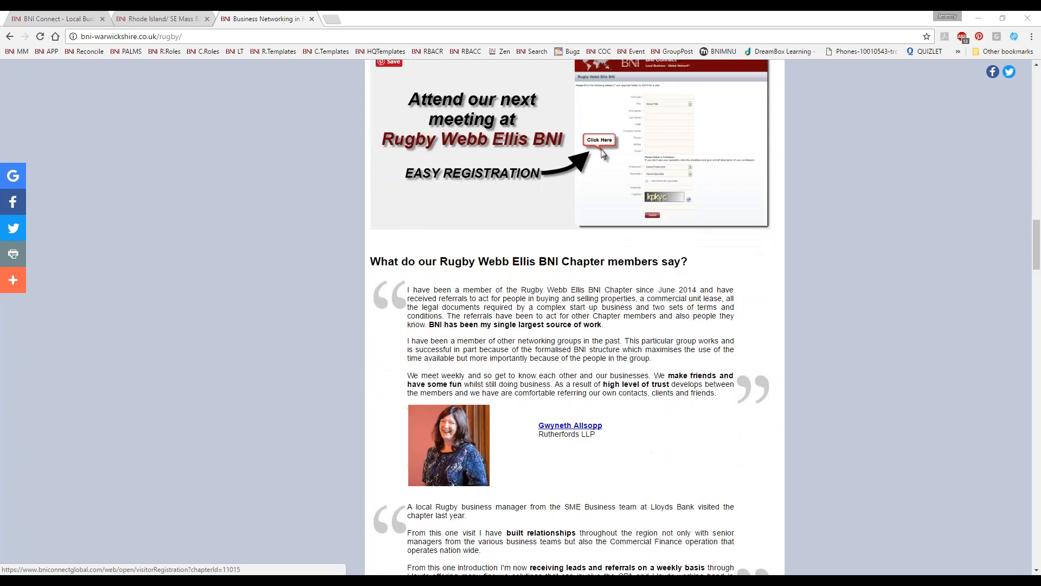
pyautogui.scroll(-11, 563, 190)
pyautogui.scroll(-20, 575, 317)
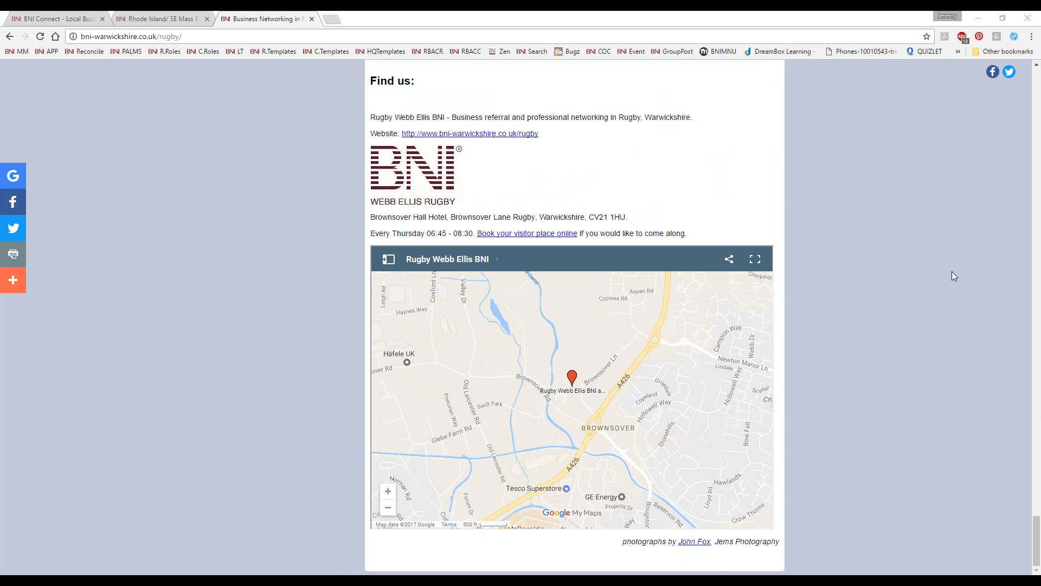
pyautogui.scroll(20, 838, 147)
pyautogui.scroll(20, 838, 149)
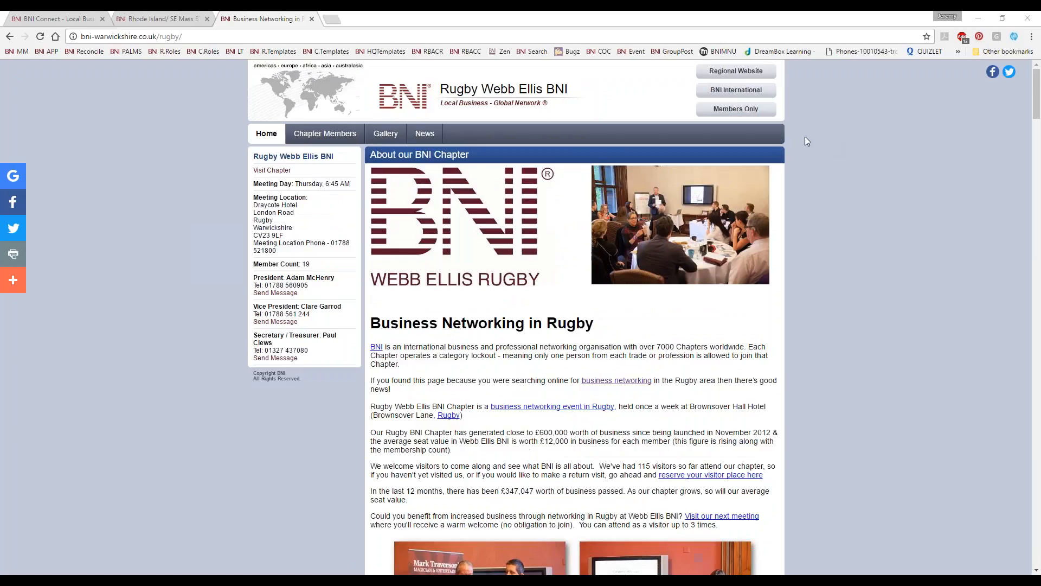
# Step: Open the Rugby chapter's members page and look through the full member list
pyautogui.click(300, 139)
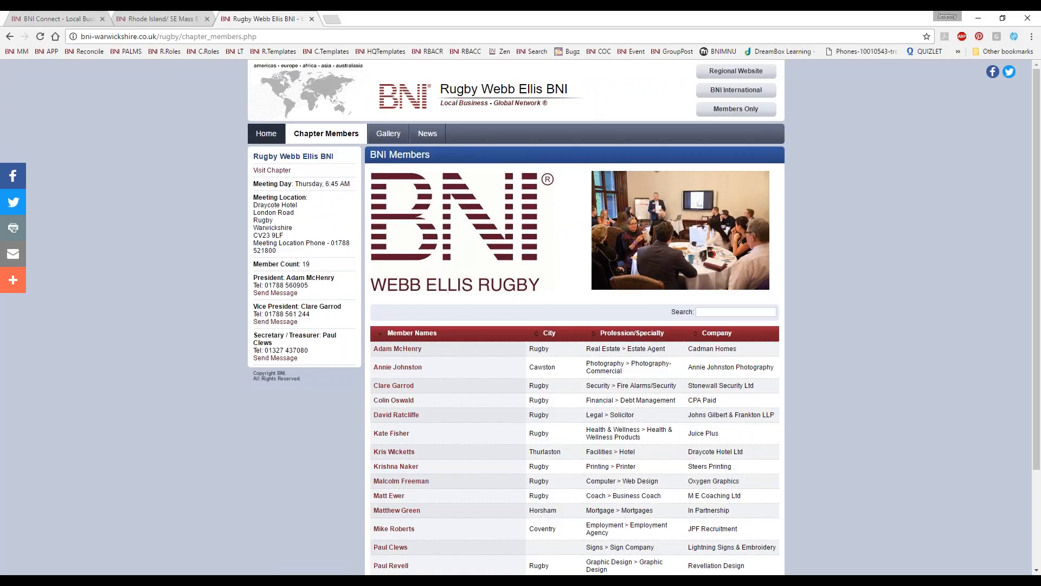
pyautogui.scroll(-2, 458, 373)
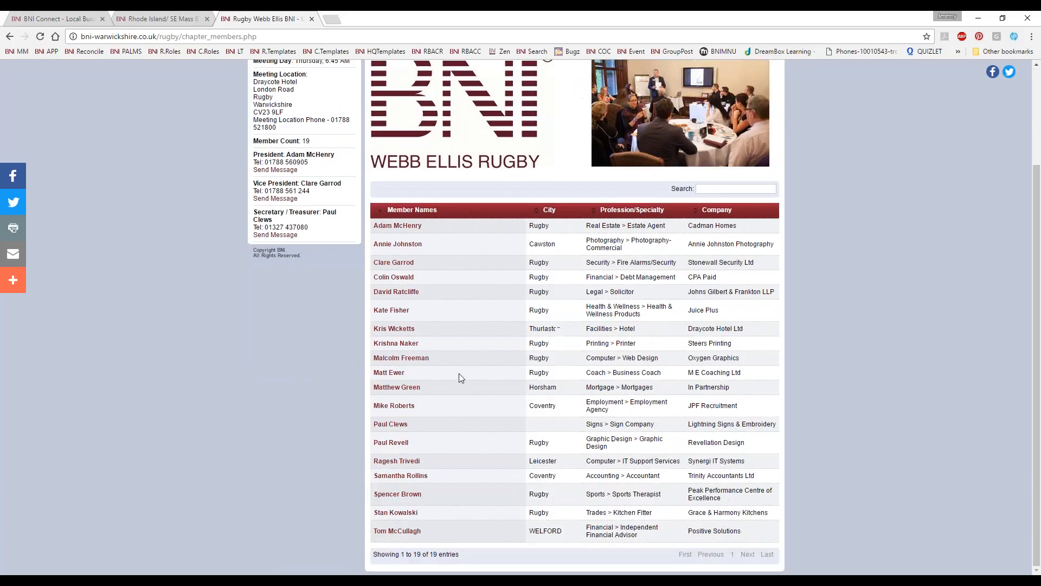
pyautogui.scroll(2, 492, 365)
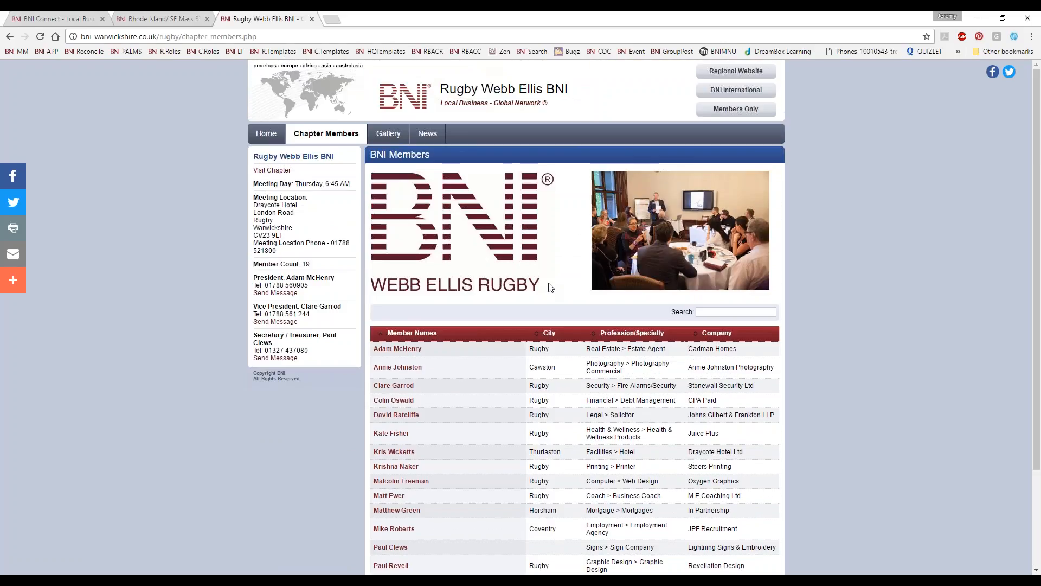
# Step: View the Random album in the Rugby chapter's picture gallery, return to the home page and highlight its web address
pyautogui.click(383, 134)
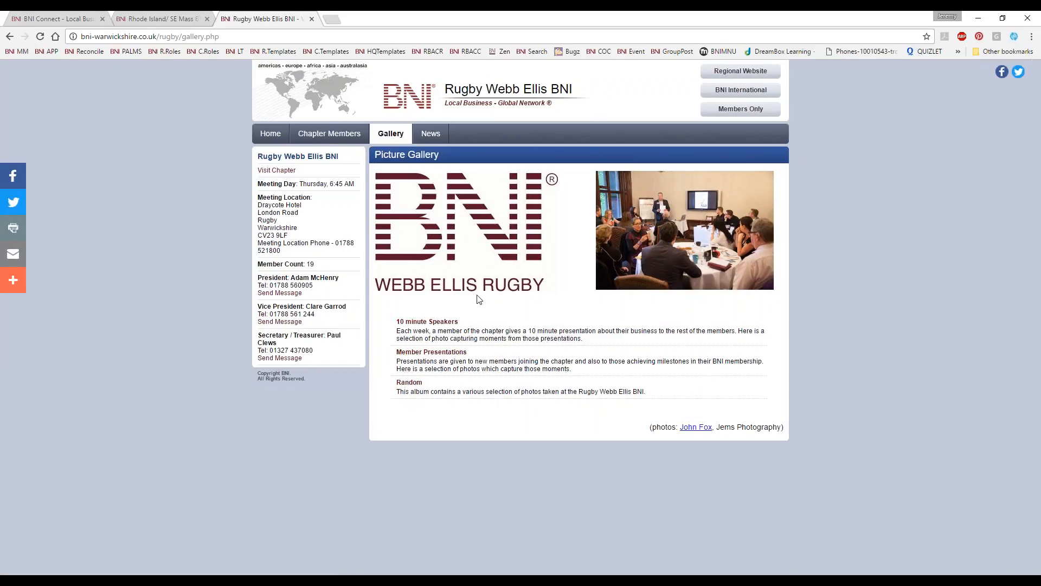
pyautogui.click(409, 382)
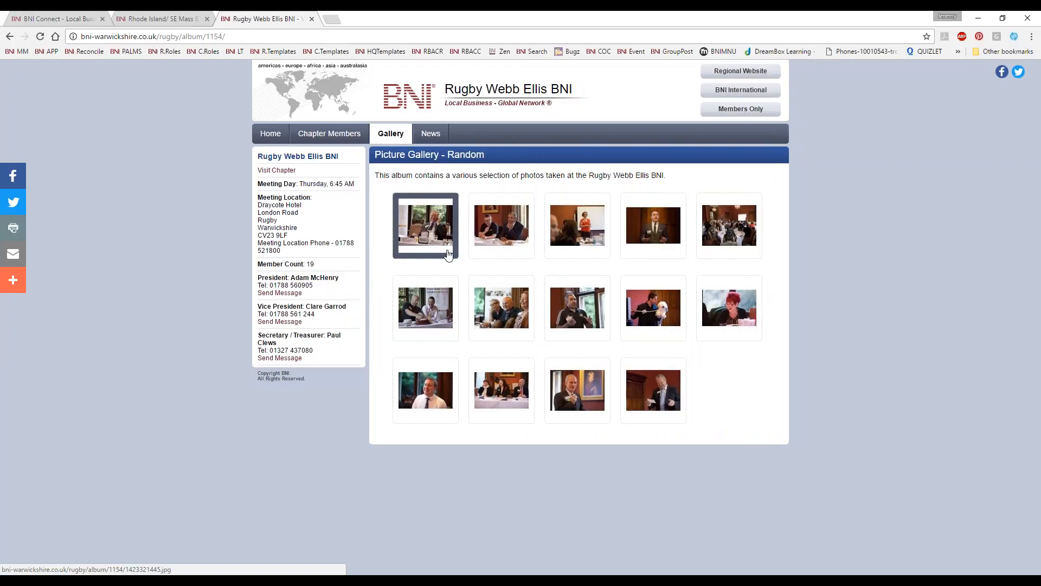
pyautogui.click(270, 133)
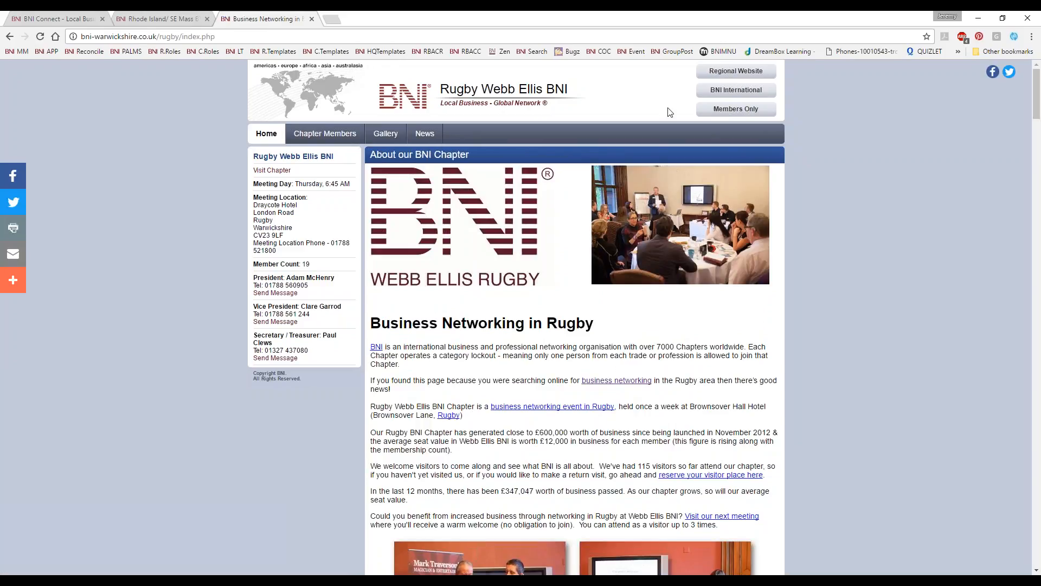
pyautogui.click(456, 40)
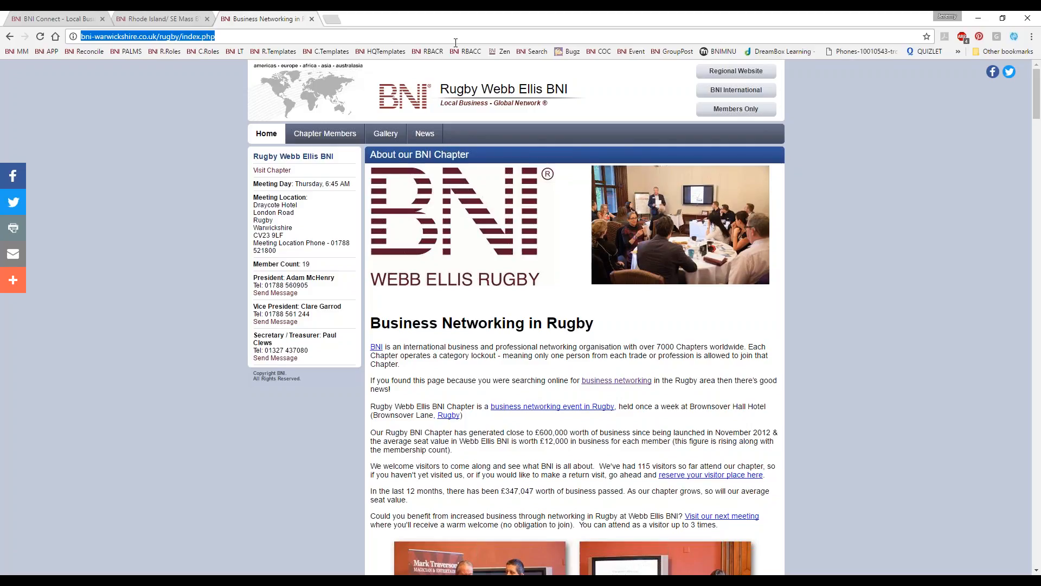
# Step: Search the web for "golden ideas bni" and open the Golden Ideas chapter home page on the BNI San Francisco site
pyautogui.write('go')
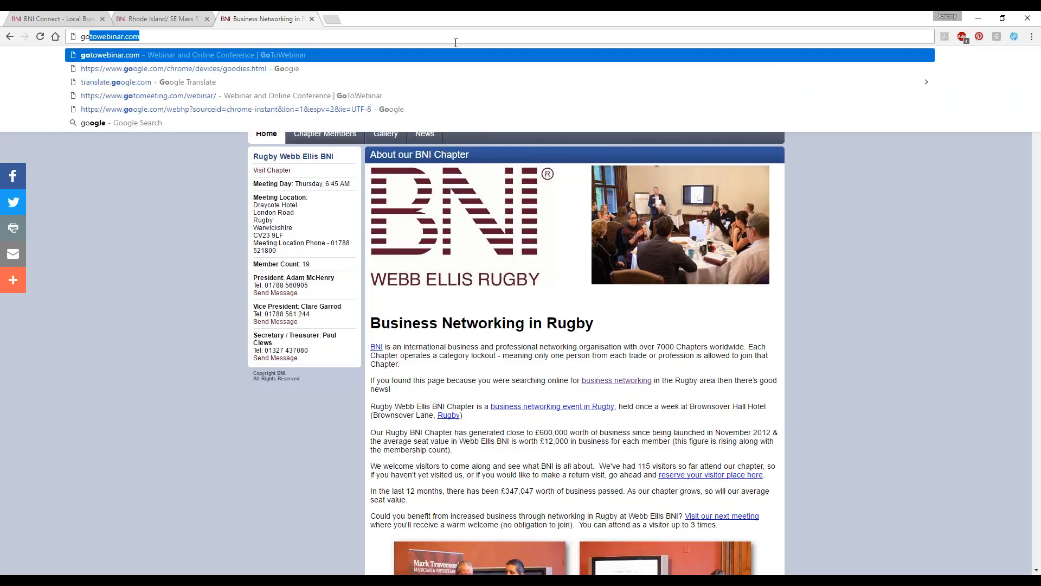
pyautogui.write('lden ideas bni')
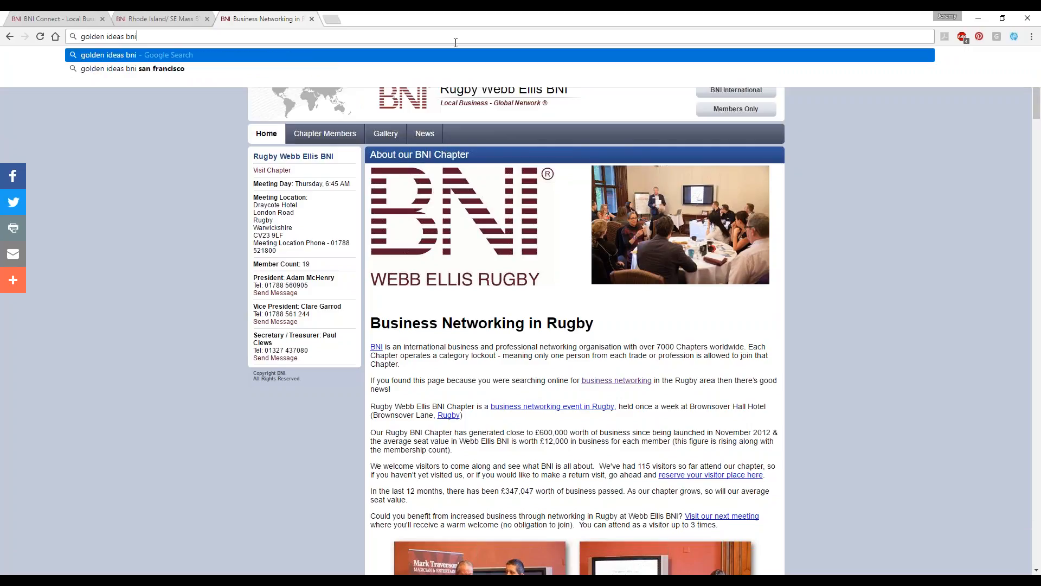
pyautogui.press('Return')
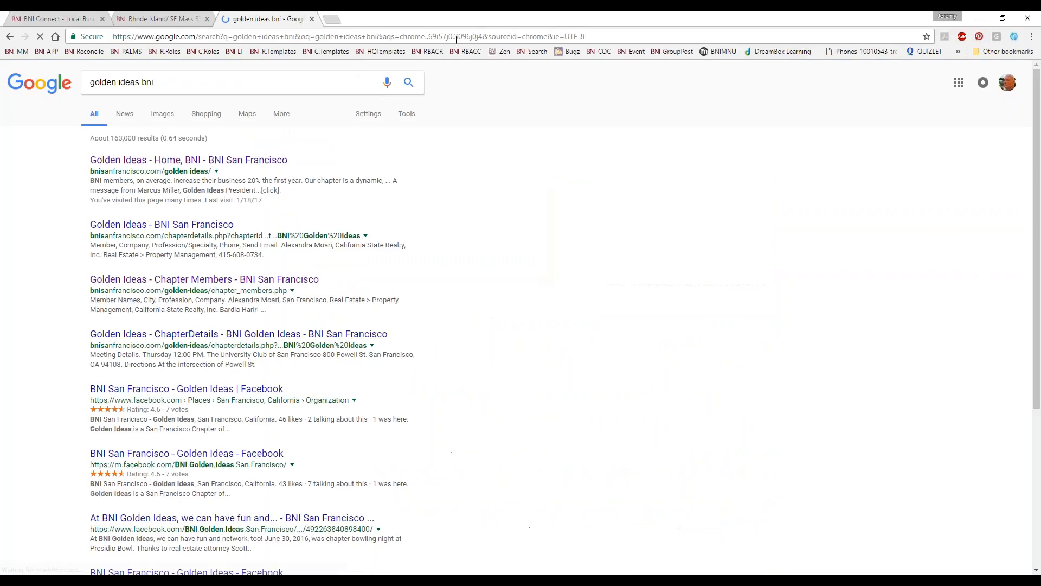
pyautogui.click(189, 160)
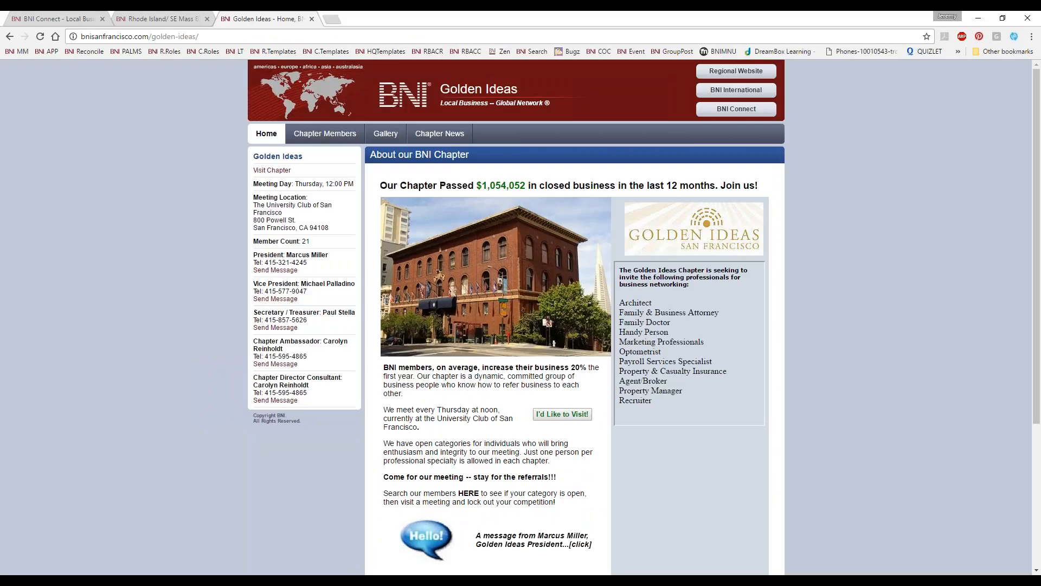
# Step: Examine the Golden Ideas home page, reveal the chapter president's message and highlight the list of professionals the chapter is seeking
pyautogui.scroll(-4, 208, 282)
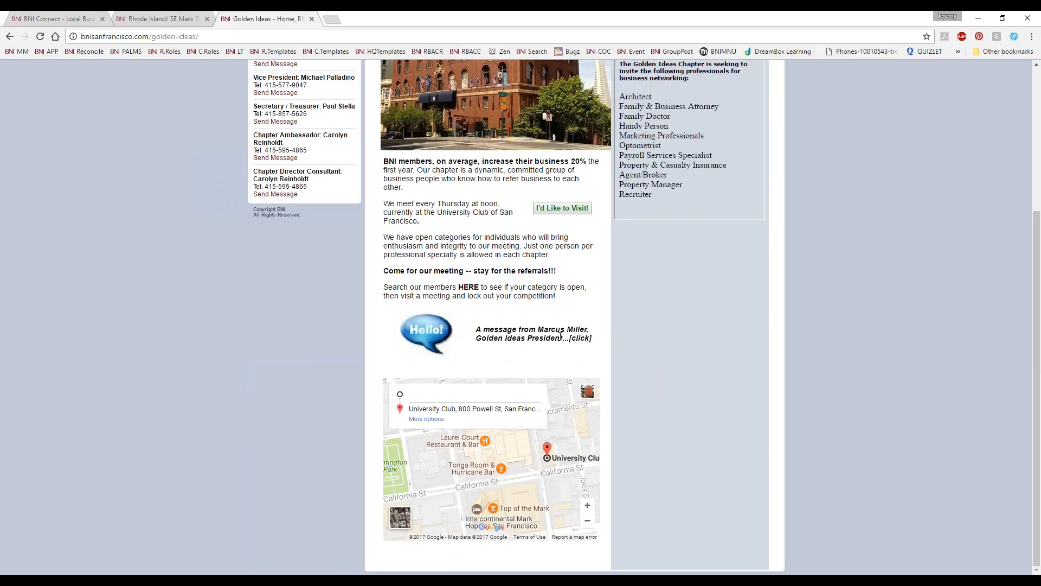
pyautogui.click(600, 338)
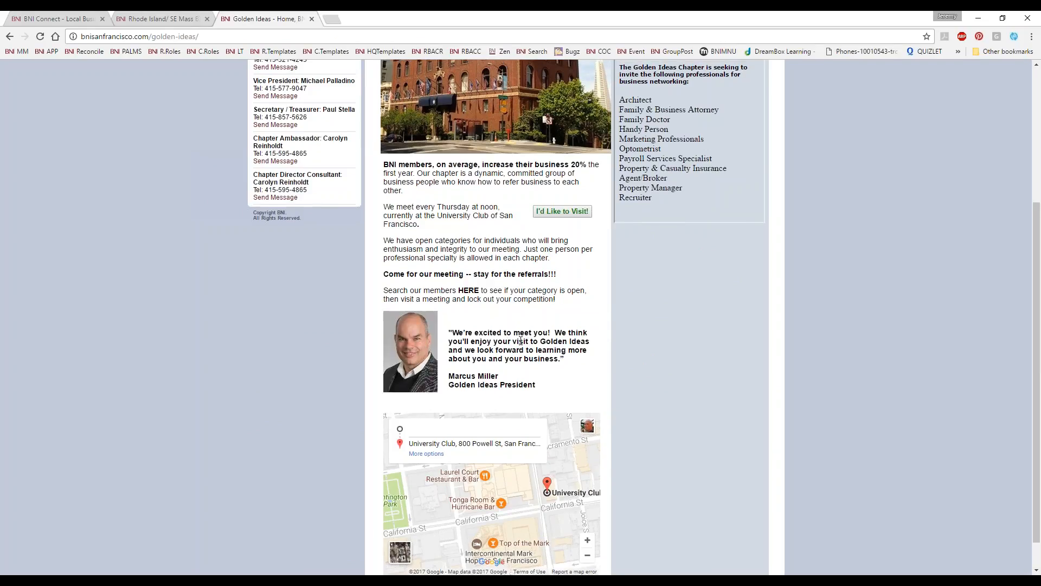
pyautogui.scroll(2, 521, 341)
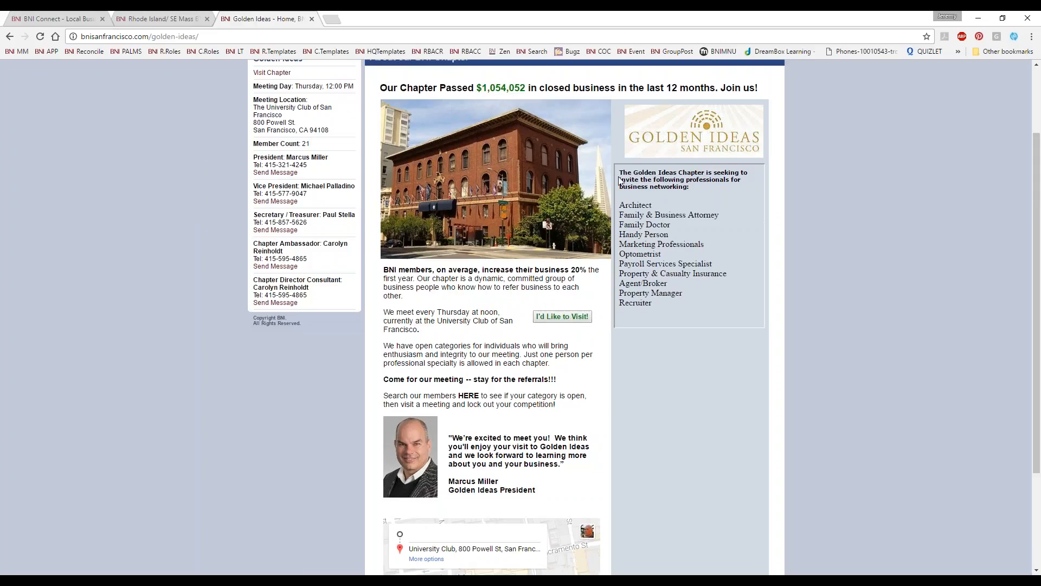
pyautogui.moveTo(701, 297); pyautogui.dragTo(639, 201)
pyautogui.click(653, 245)
pyautogui.scroll(3, 653, 245)
# Step: Open the Golden Ideas chapter members page and look through the full member list
pyautogui.click(335, 144)
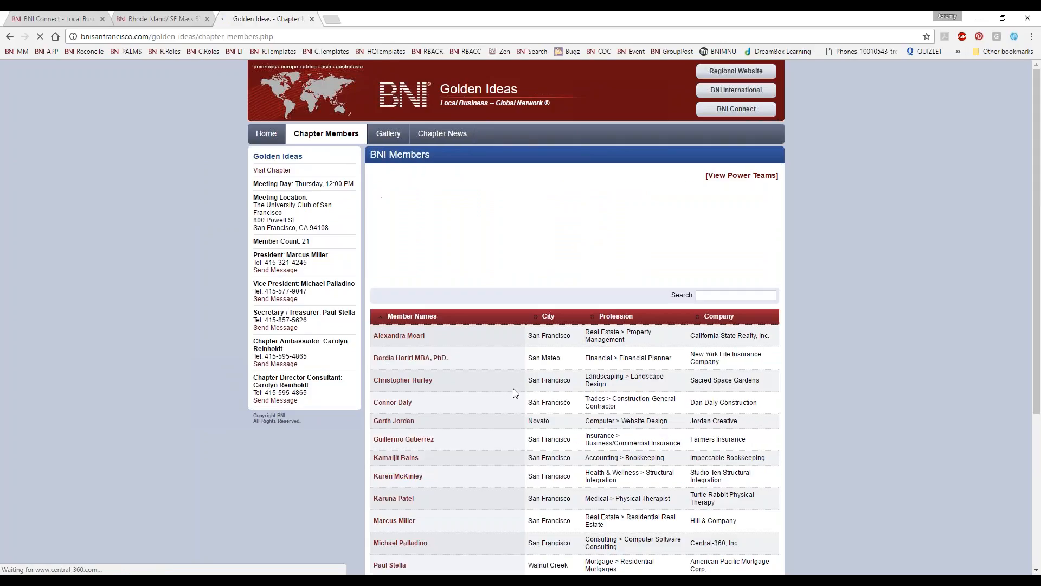
pyautogui.scroll(-4, 877, 247)
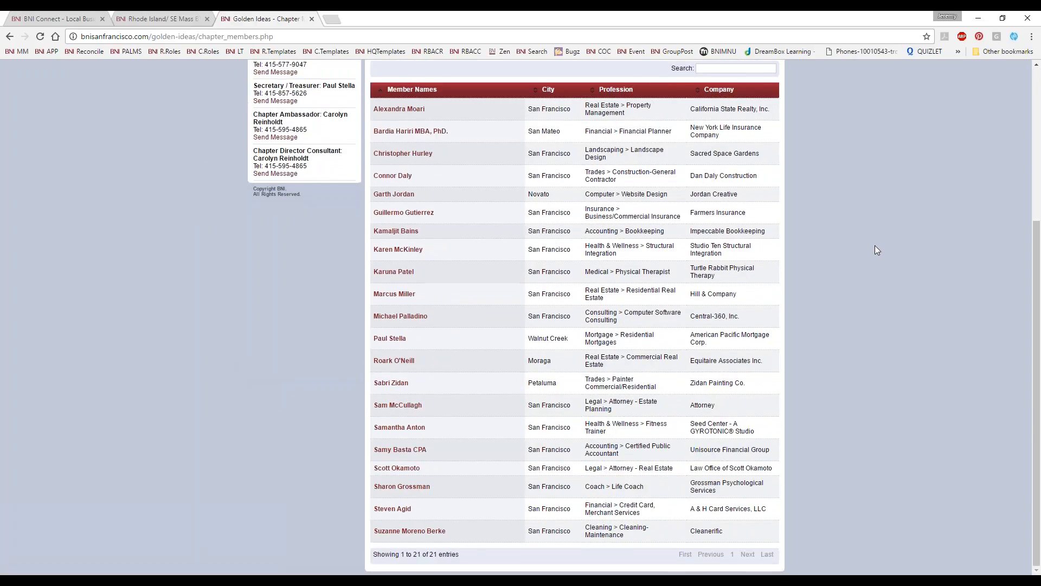
pyautogui.scroll(4, 874, 245)
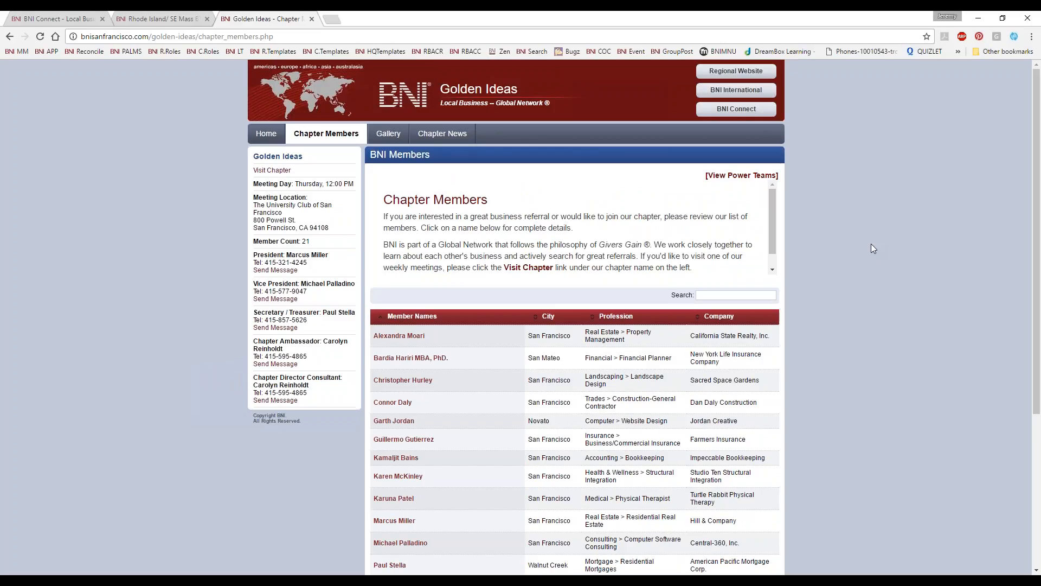
# Step: View the University Club album in the Golden Ideas gallery, then return to the home page and look it over
pyautogui.click(388, 133)
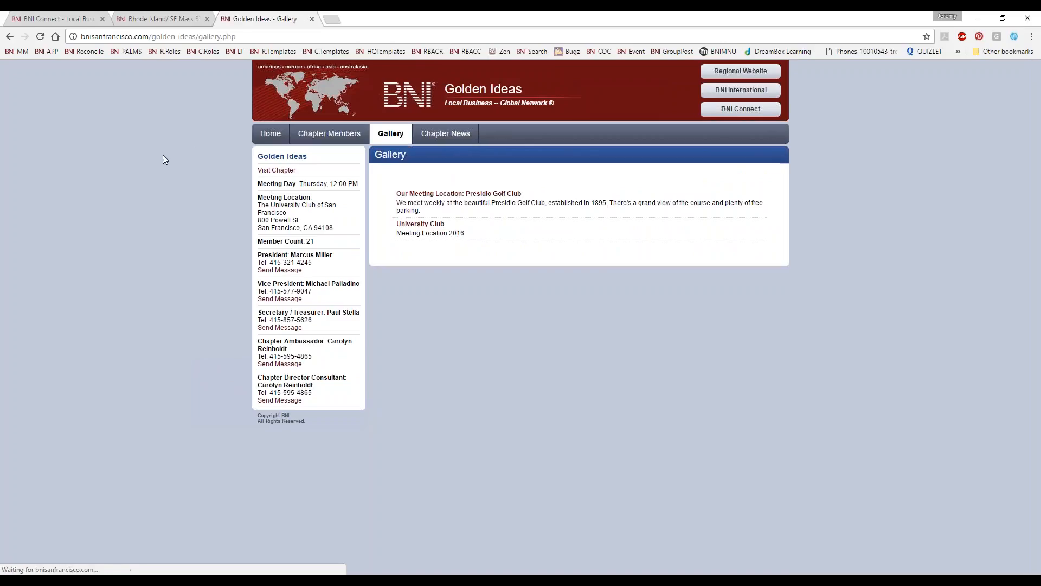
pyautogui.click(434, 224)
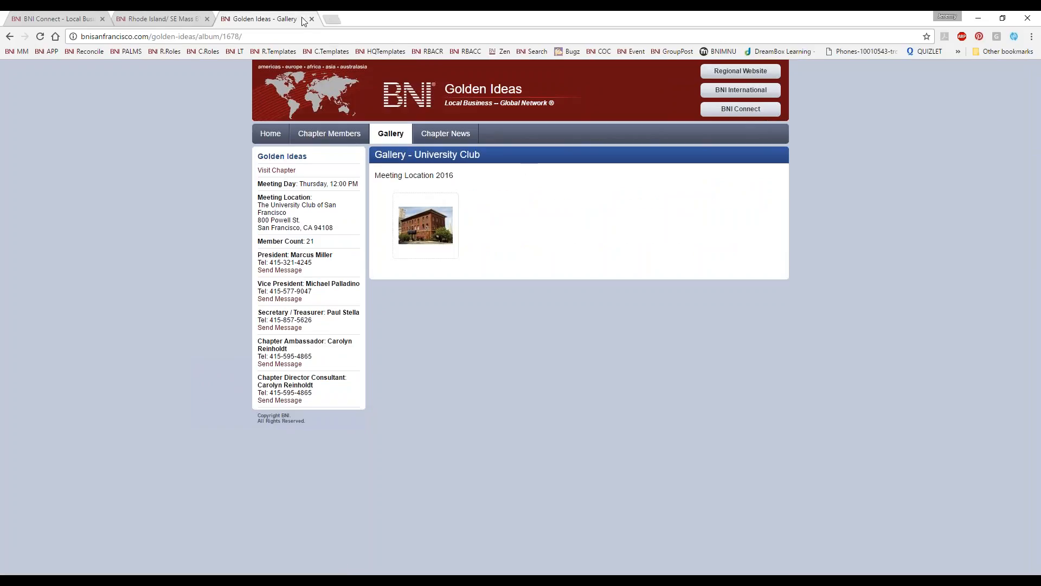
pyautogui.click(270, 133)
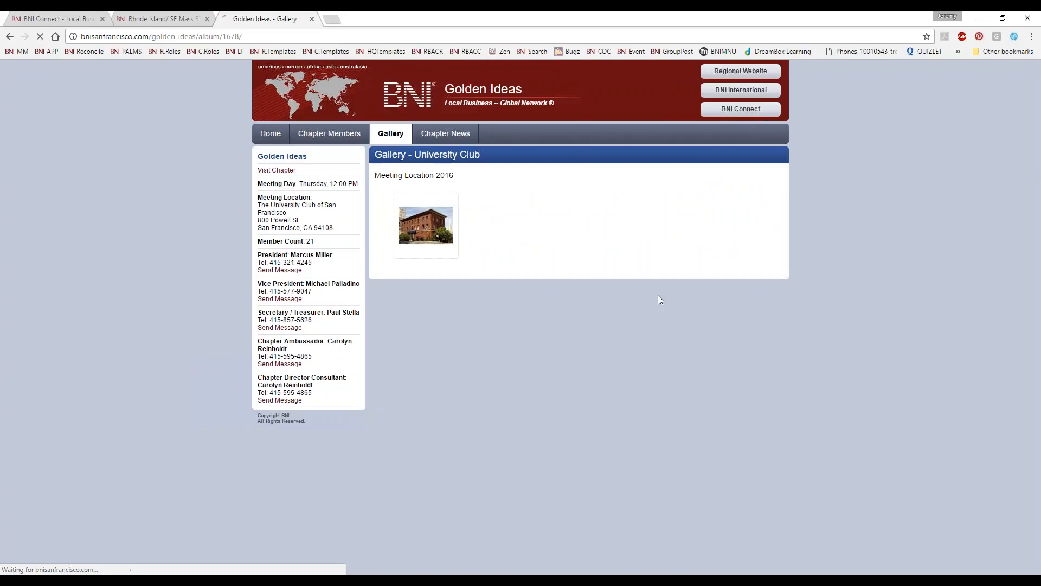
pyautogui.scroll(-4, 461, 347)
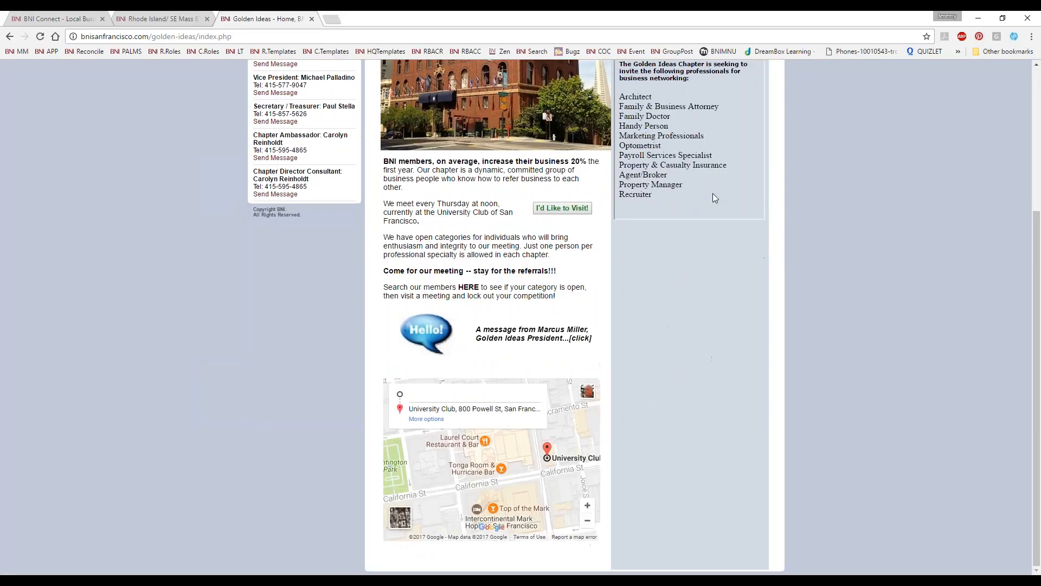
pyautogui.scroll(4, 537, 236)
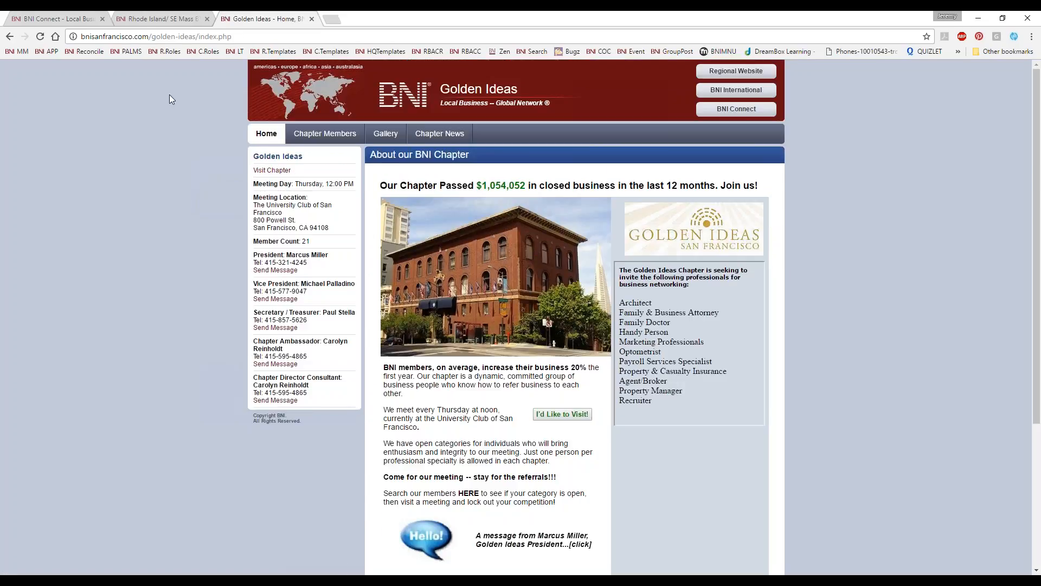
# Step: Close the Golden Ideas and Wakefield websites and set BNI Connect's country to Antarctica and region to Shiver Region
pyautogui.click(312, 19)
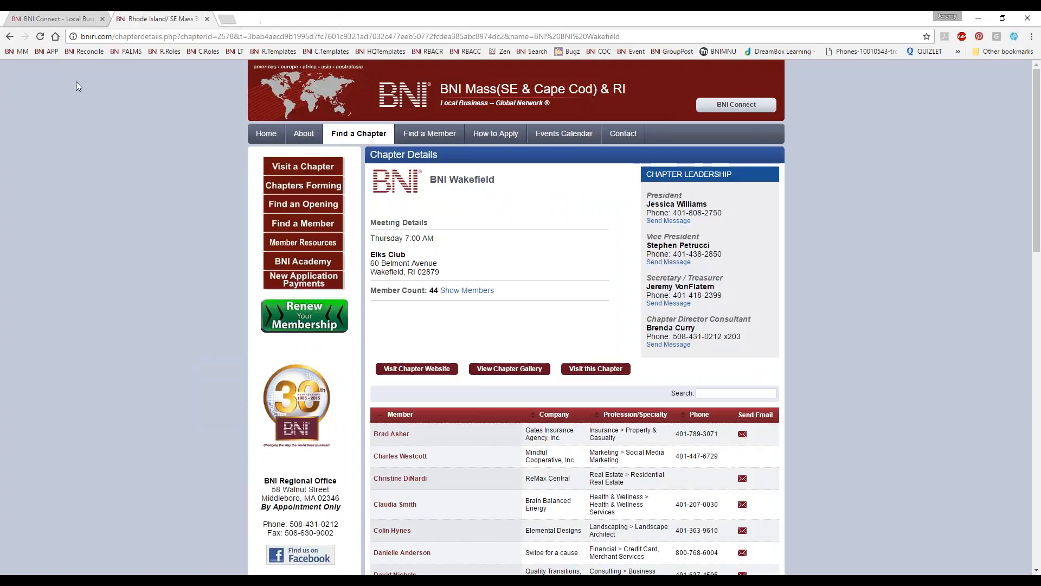
pyautogui.click(207, 19)
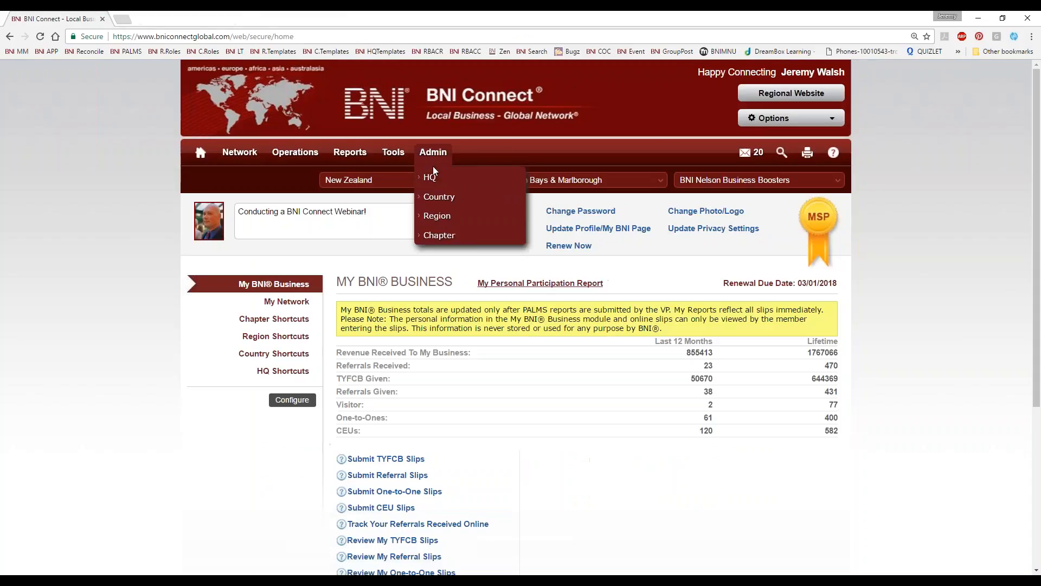
pyautogui.click(352, 184)
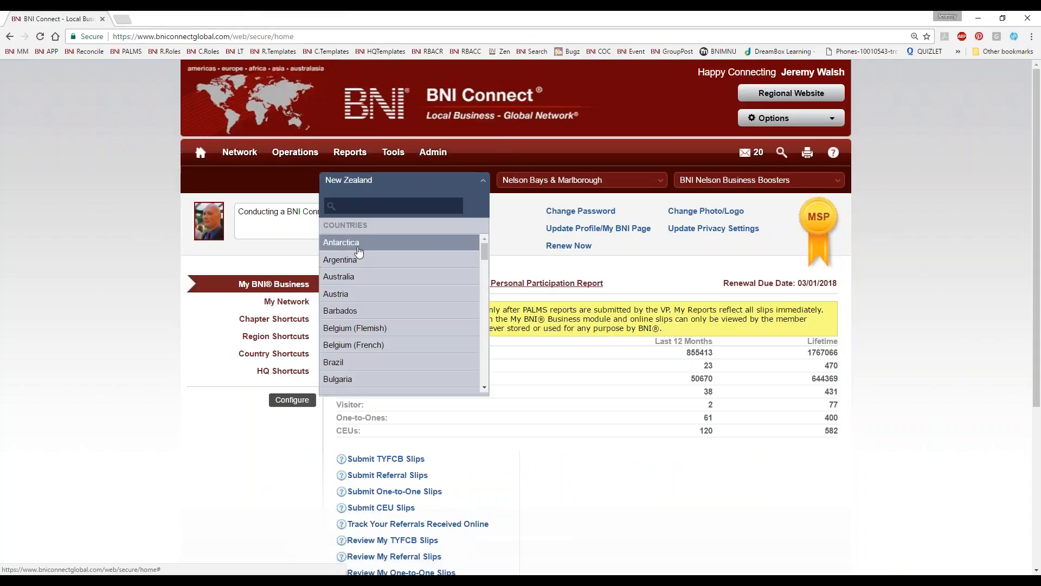
pyautogui.press('Return')
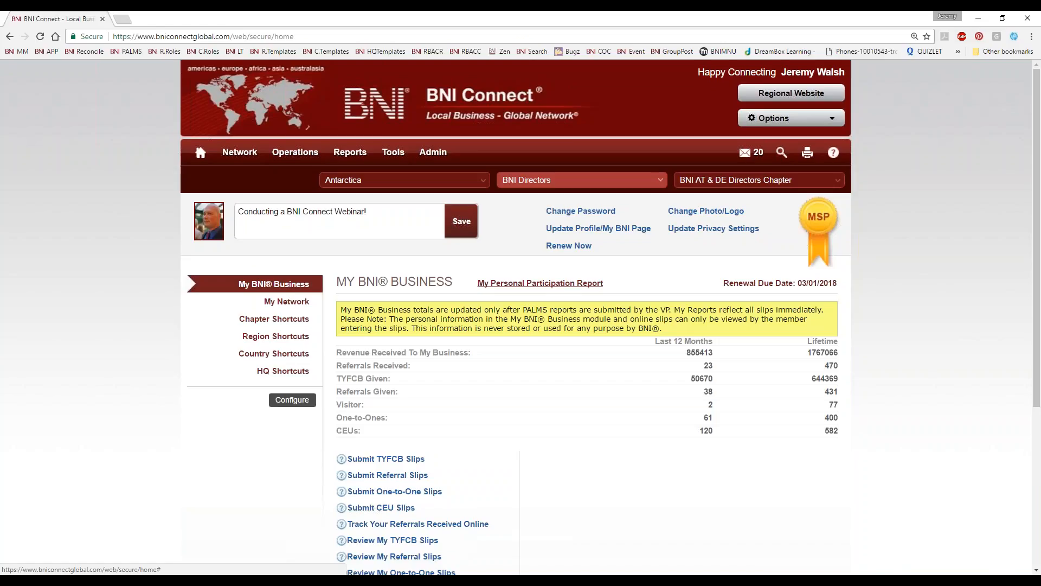
pyautogui.click(580, 180)
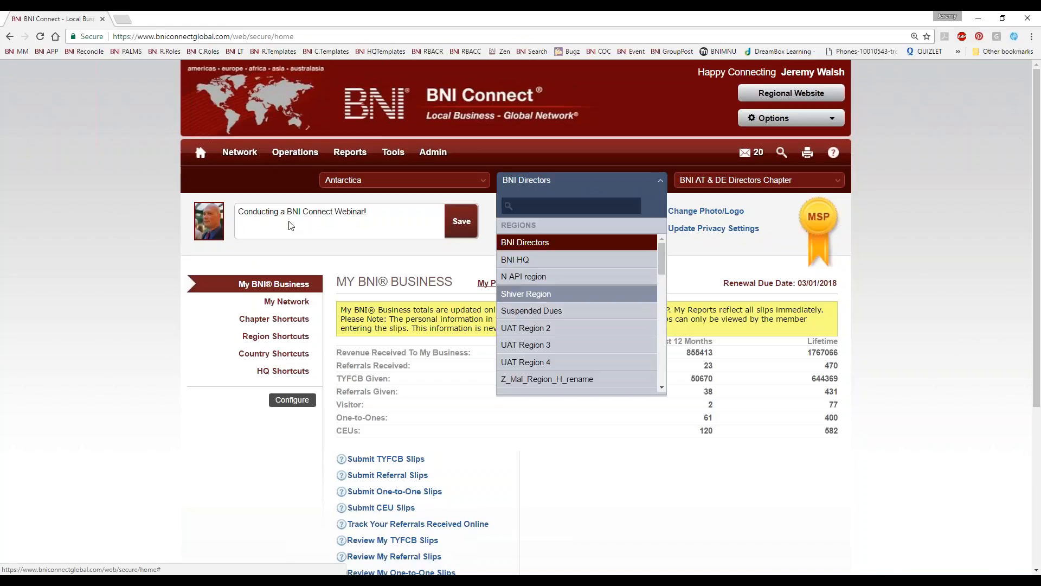
pyautogui.press('Return')
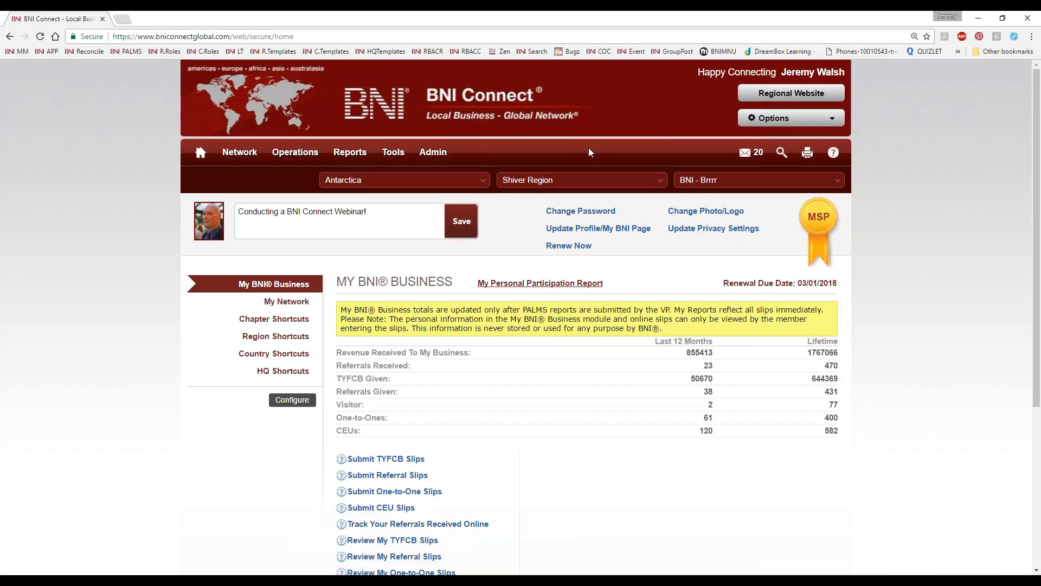
# Step: Open the regional website, view its contact page with the regional staff listing, and close the site
pyautogui.click(782, 94)
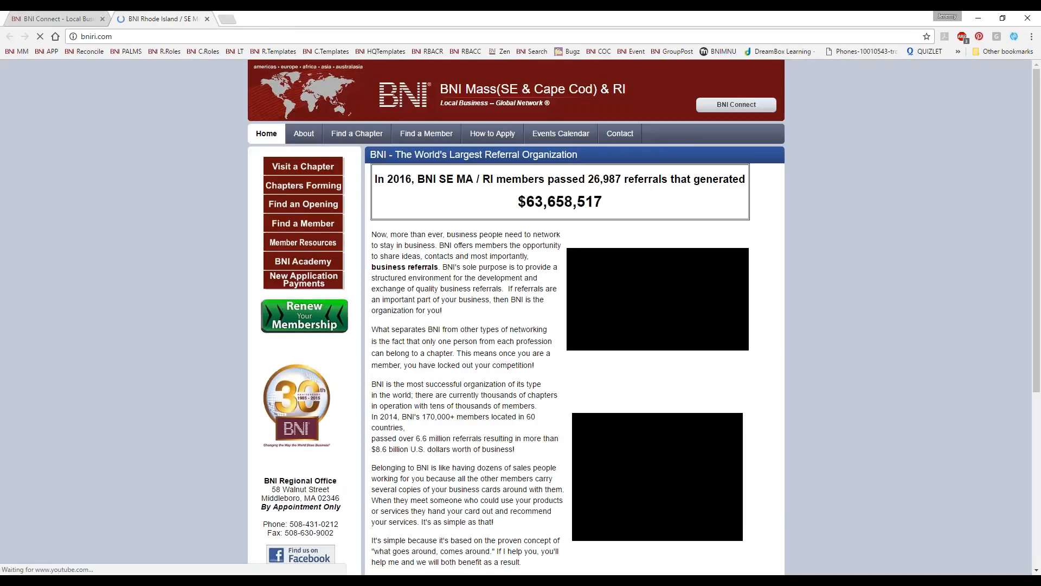
pyautogui.click(620, 134)
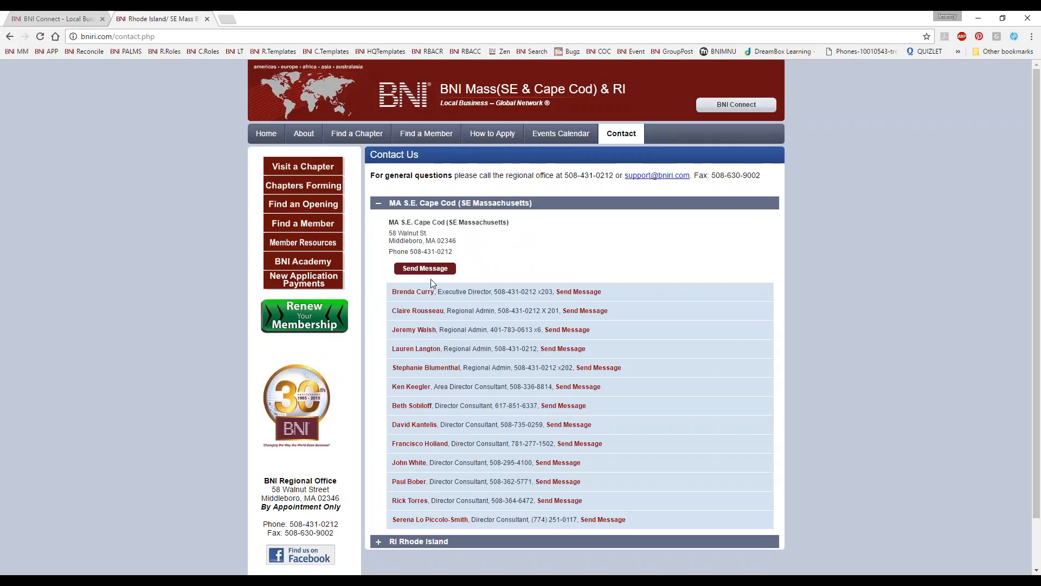
pyautogui.click(207, 18)
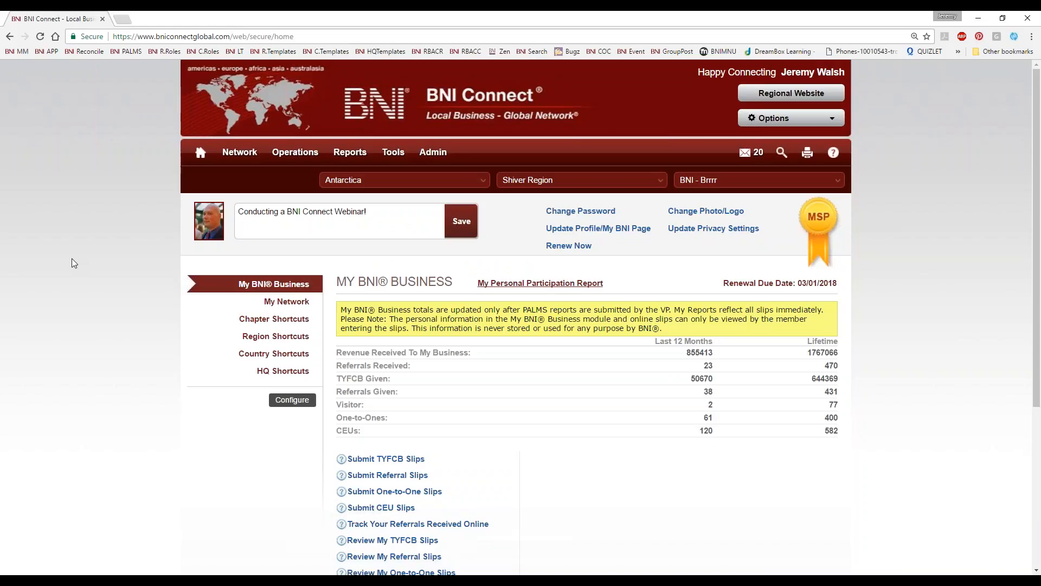
# Step: Open the CMS management page for chapter websites and filter the site list by "brr"
pyautogui.moveTo(391, 156)
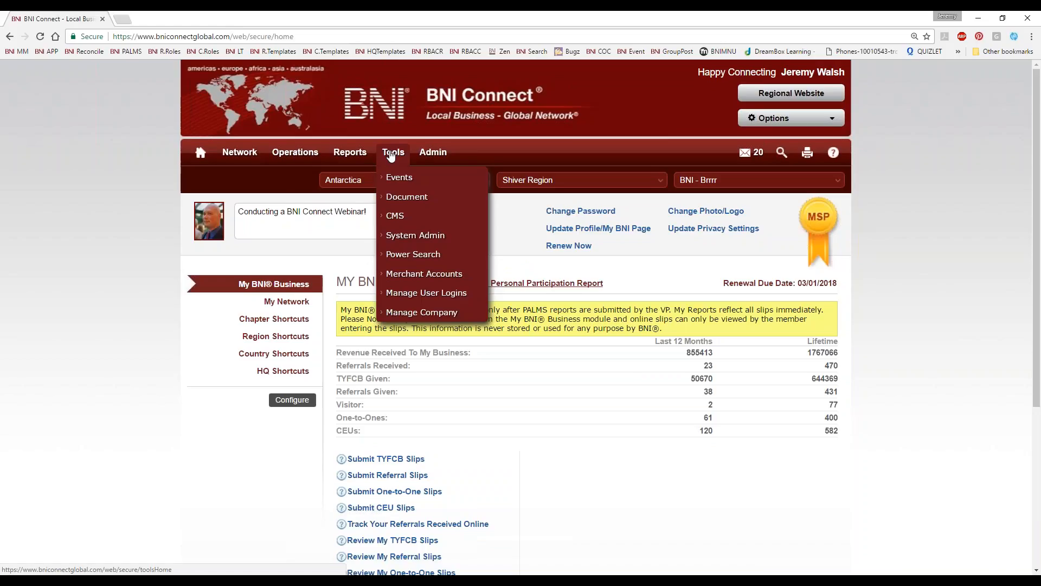
pyautogui.moveTo(396, 219)
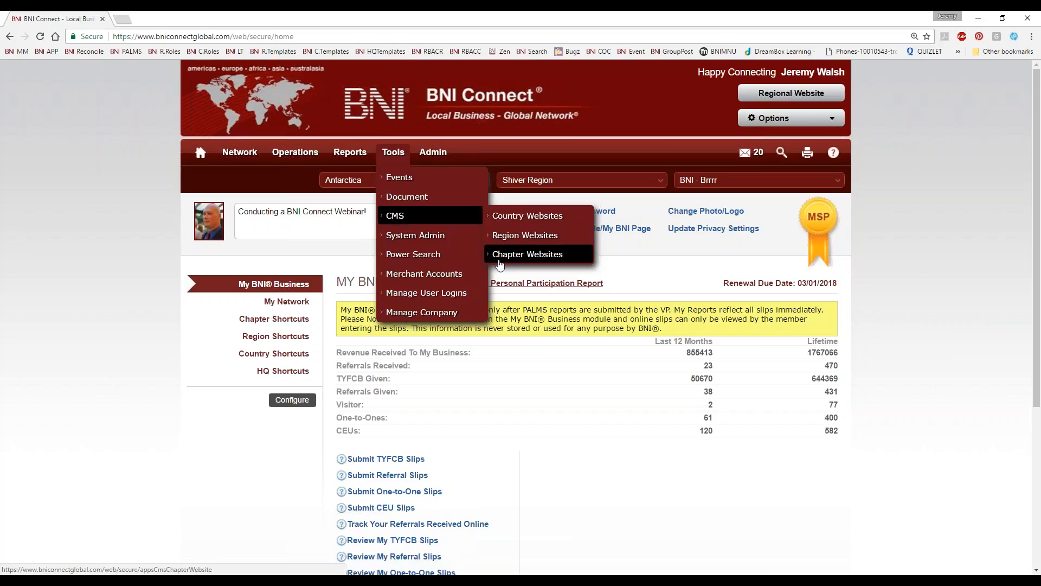
pyautogui.click(545, 262)
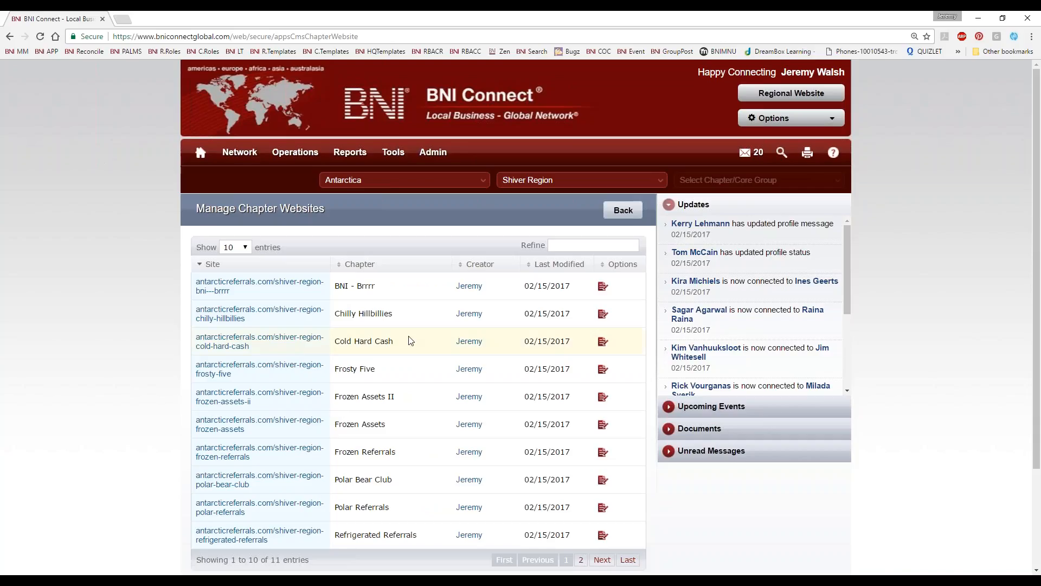
pyautogui.click(594, 245)
pyautogui.write('brr')
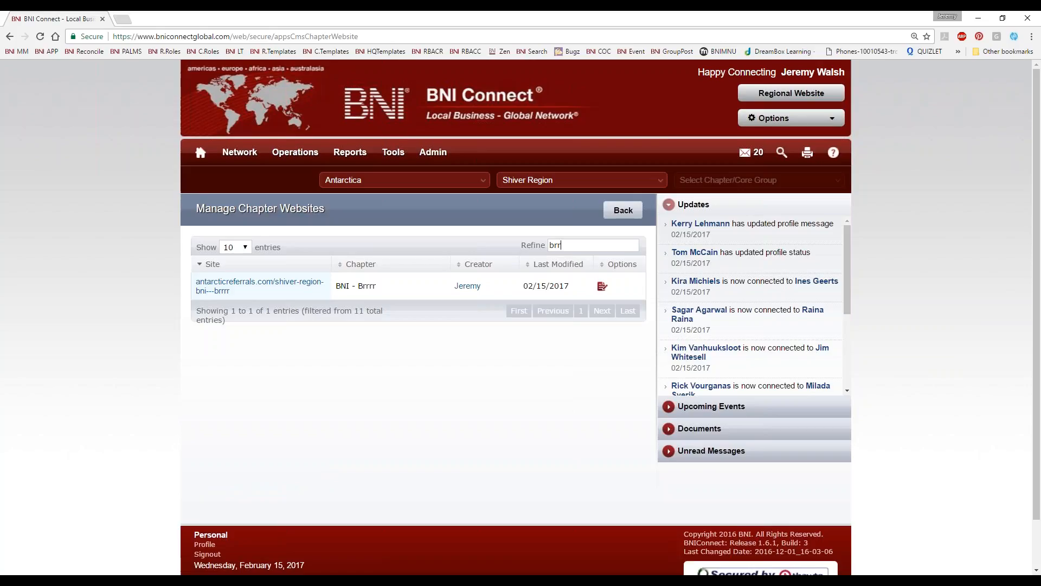
# Step: View the live BNI - Brrrr chapter website, highlight its web address and close the site
pyautogui.click(218, 287)
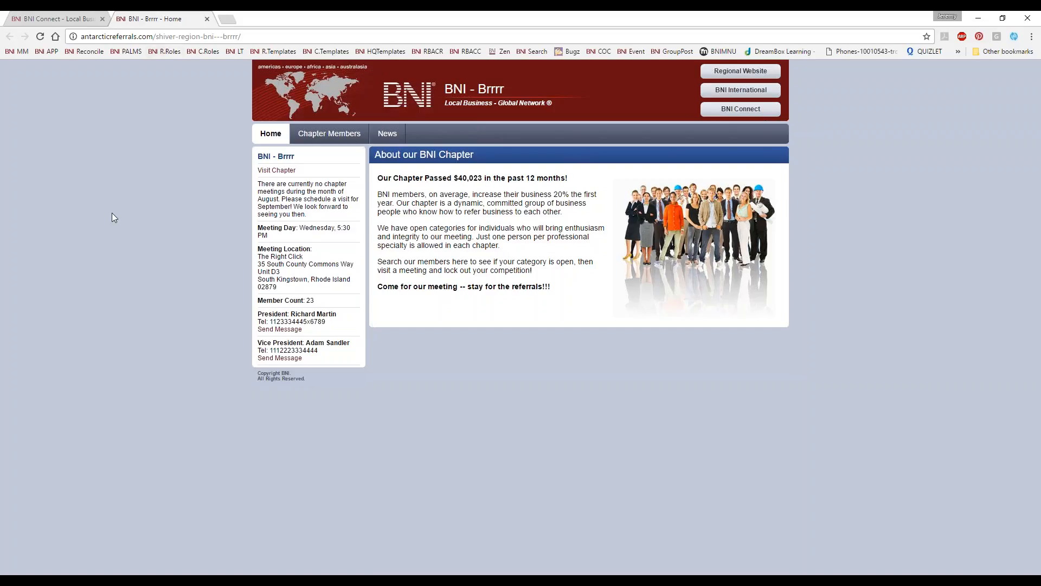
pyautogui.click(324, 35)
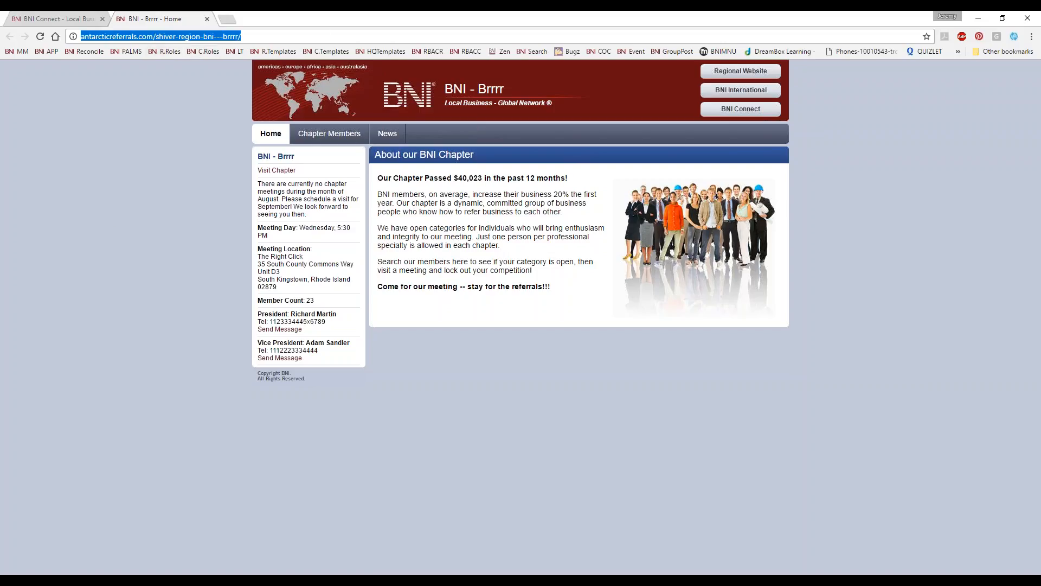
pyautogui.click(207, 18)
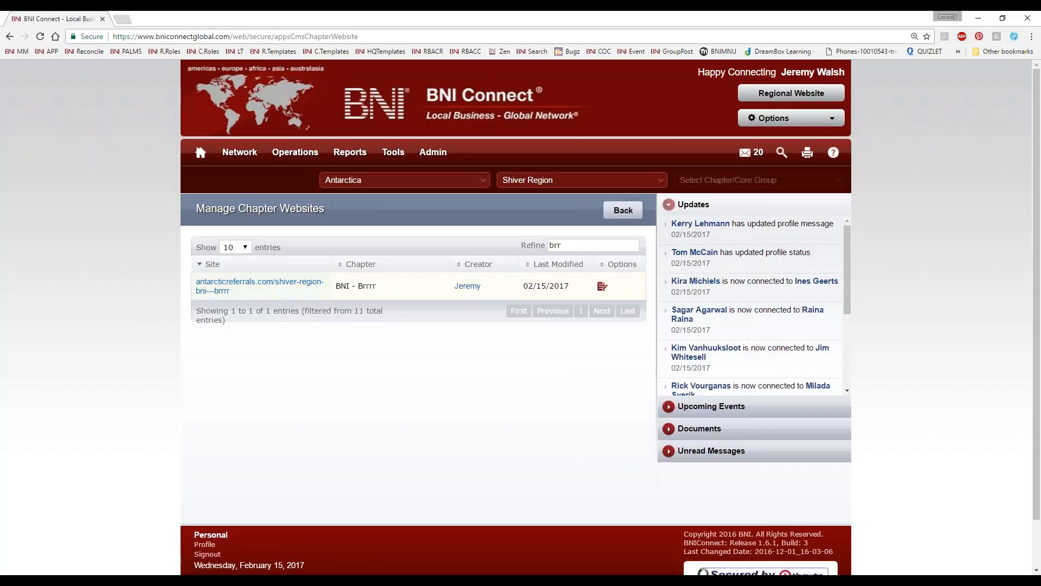
# Step: Open the BNI - Brrrr website for editing and highlight the Home, Chapter Members and SendMessage entries in its page list
pyautogui.click(602, 288)
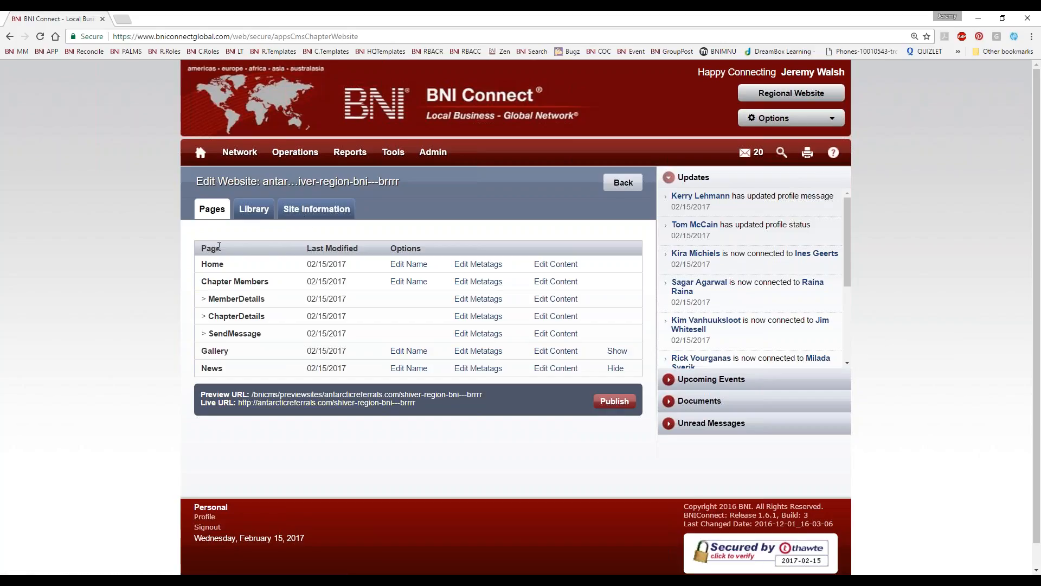
pyautogui.doubleClick(217, 246)
pyautogui.doubleClick(221, 265)
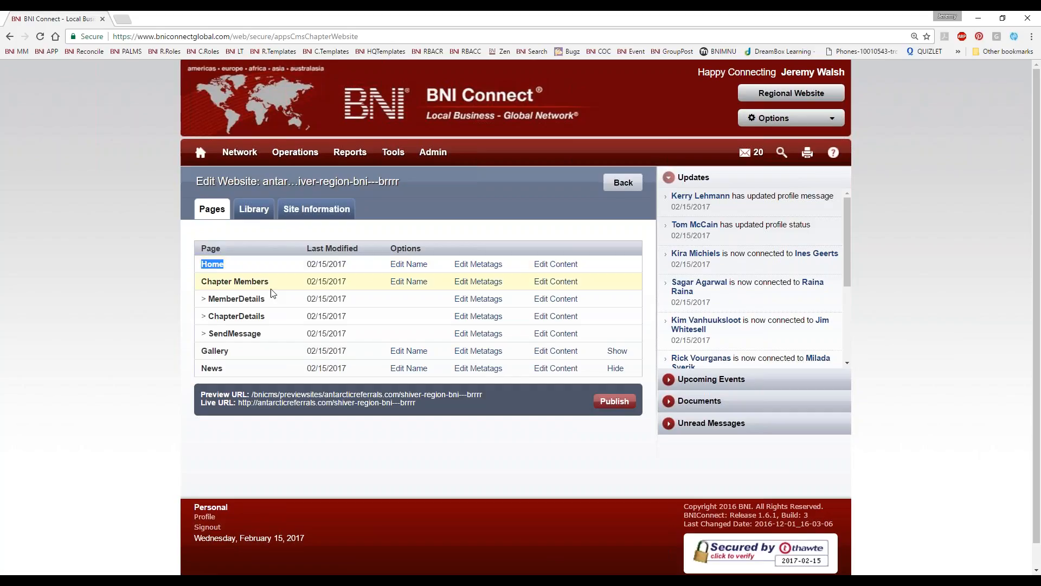
pyautogui.moveTo(269, 282); pyautogui.dragTo(200, 281)
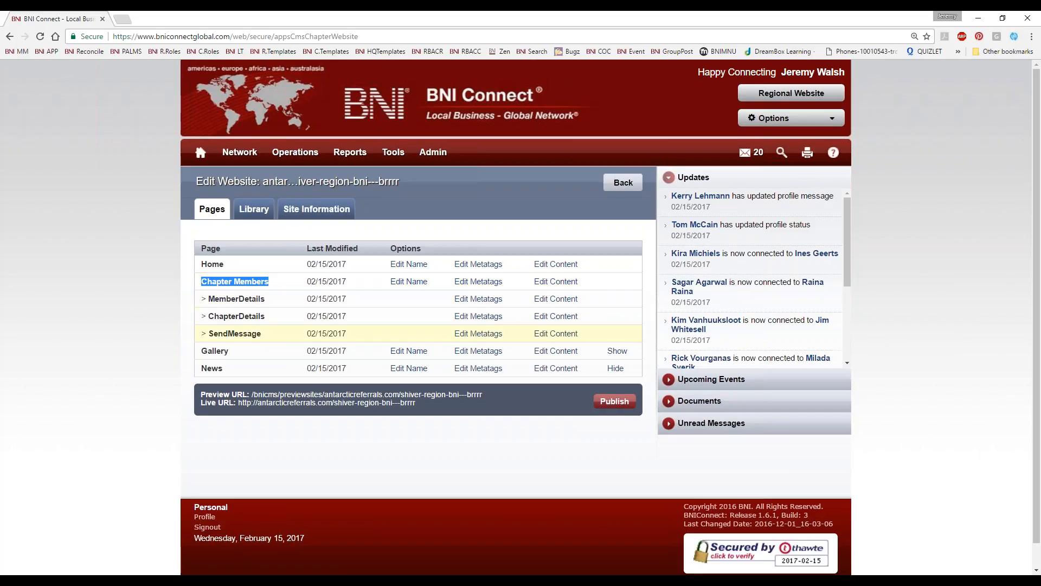
pyautogui.moveTo(262, 298); pyautogui.dragTo(218, 333)
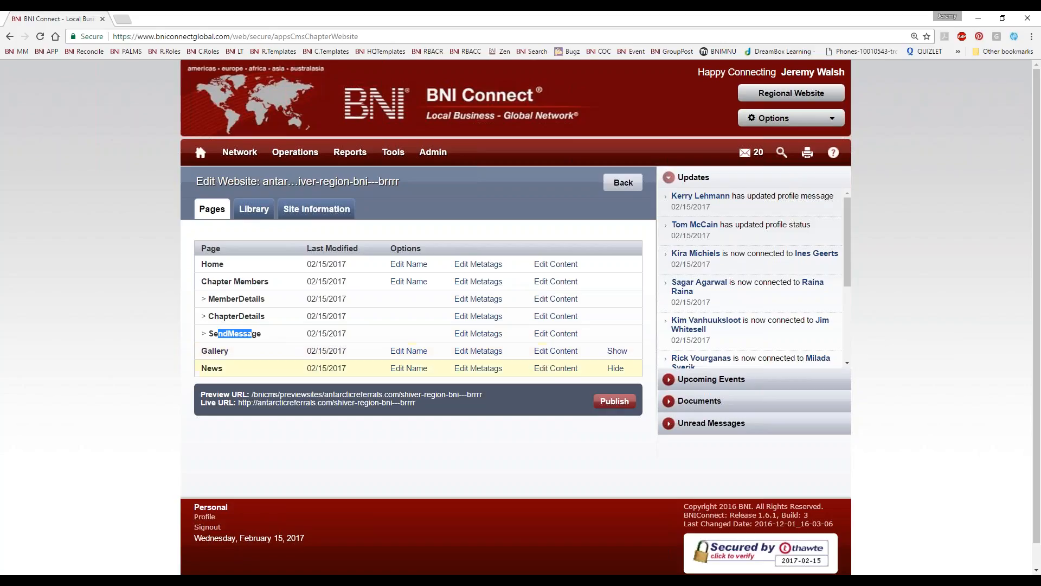
# Step: Open the live BNI - Brrrr website in a separate window beside the CMS page list
pyautogui.click(279, 414)
pyautogui.moveTo(166, 19); pyautogui.dragTo(486, 63)
pyautogui.moveTo(485, 20); pyautogui.dragTo(707, 51)
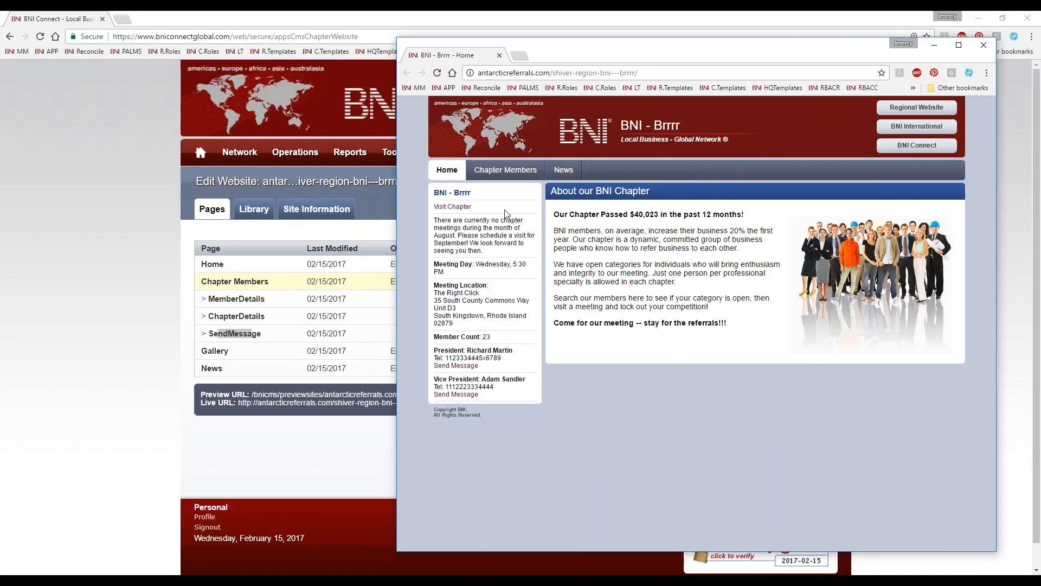
# Step: View the live site's Chapter Members page and one member's details, comparing them with the pages listed in the CMS
pyautogui.click(507, 177)
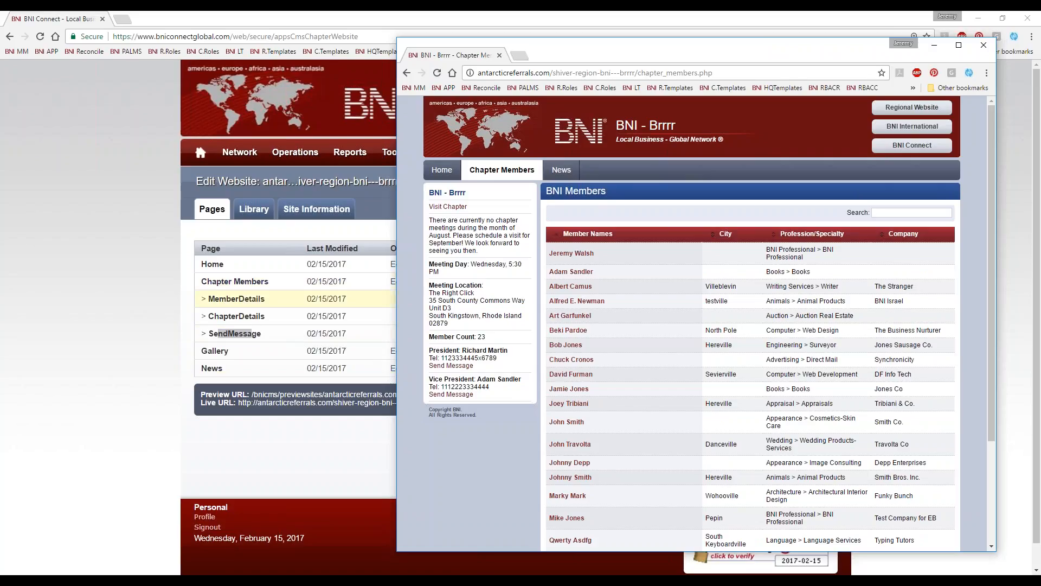
pyautogui.click(568, 271)
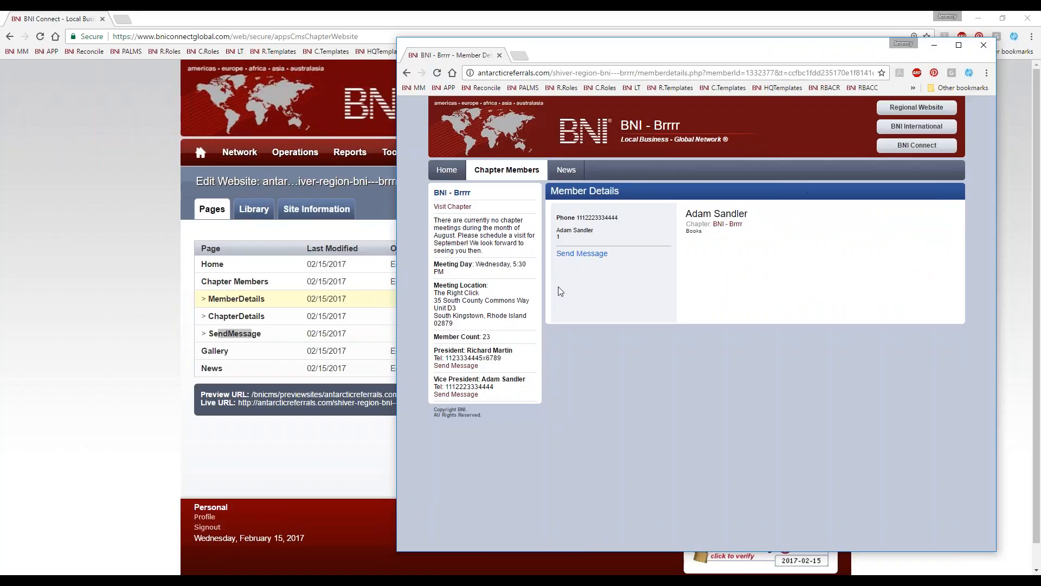
pyautogui.click(250, 329)
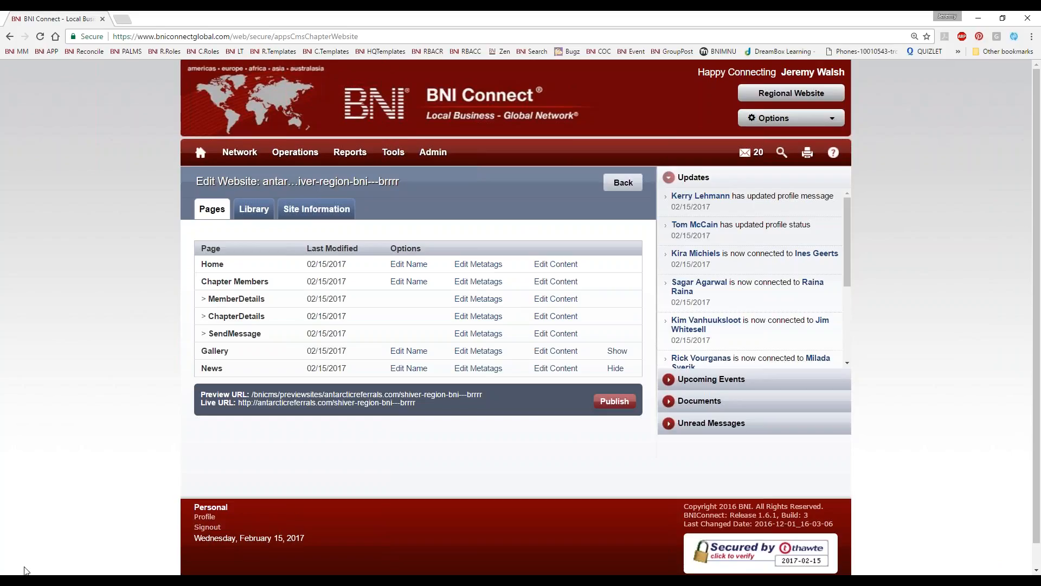
pyautogui.click(65, 583)
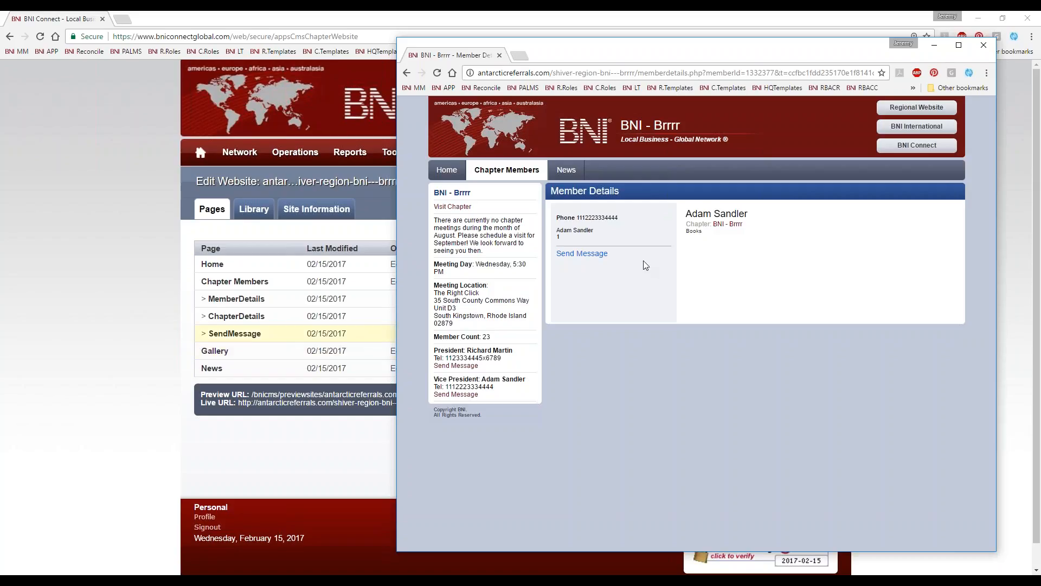
# Step: View the chapter details and the member's Send a Message form on the live site, and return to its home page
pyautogui.click(732, 225)
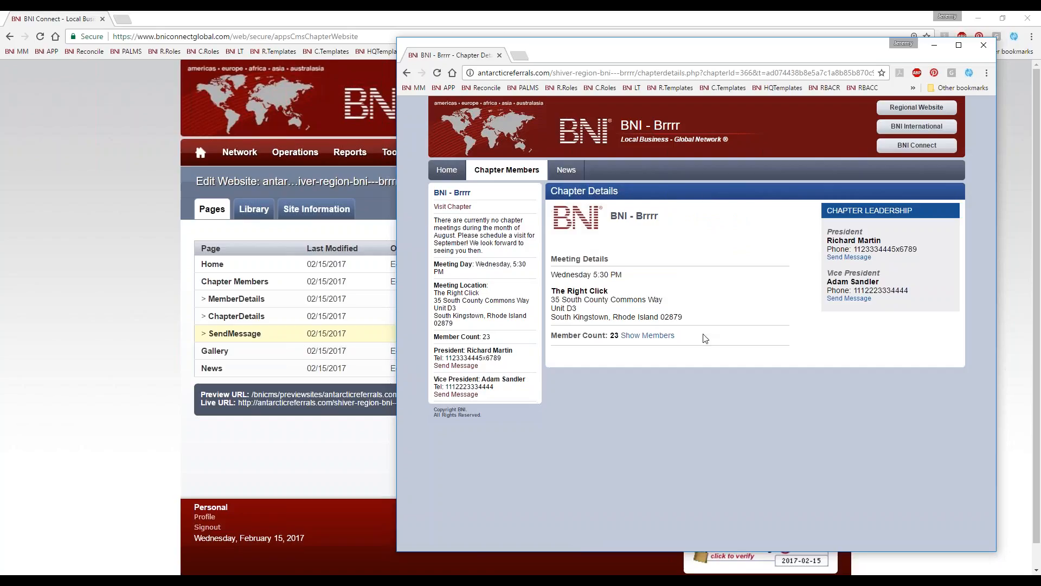
pyautogui.click(407, 72)
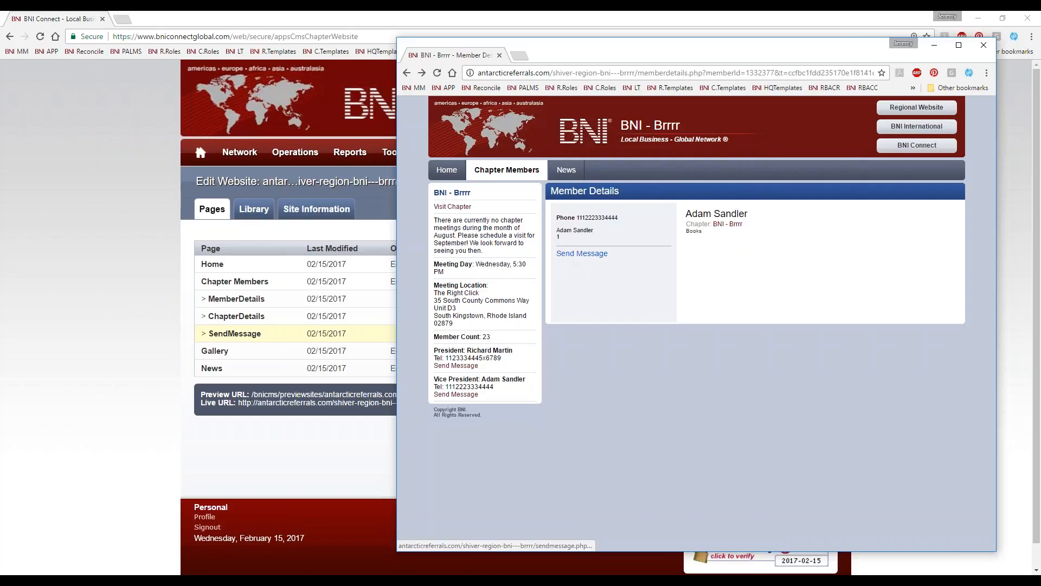
pyautogui.click(577, 254)
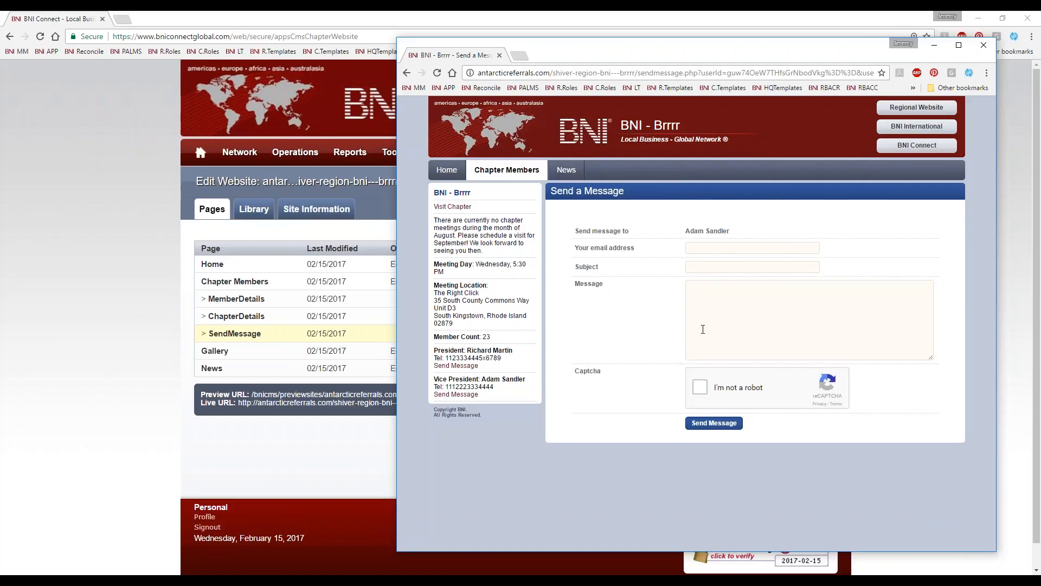
pyautogui.moveTo(730, 232); pyautogui.dragTo(675, 223)
pyautogui.click(697, 247)
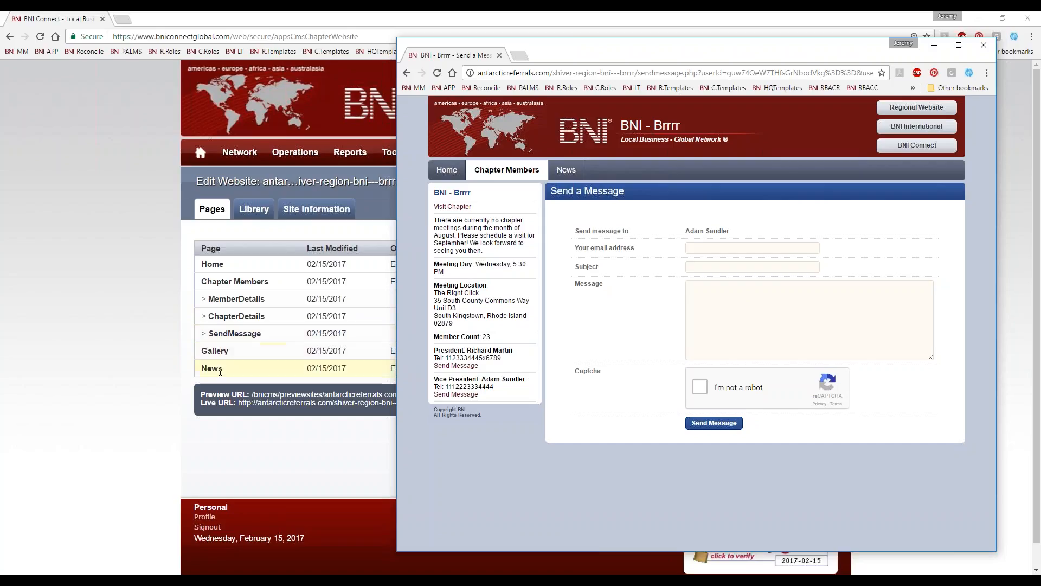
pyautogui.click(509, 176)
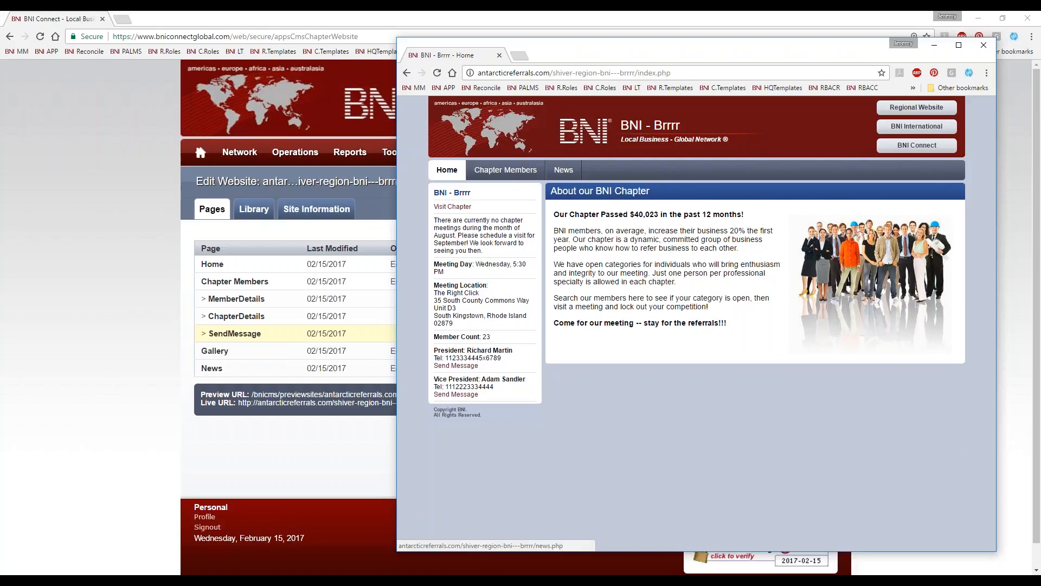
# Step: Highlight the Gallery entry in the CMS page list, check the live site's page menu against it and close the site
pyautogui.moveTo(748, 52); pyautogui.dragTo(0, 62)
pyautogui.moveTo(229, 350); pyautogui.dragTo(199, 351)
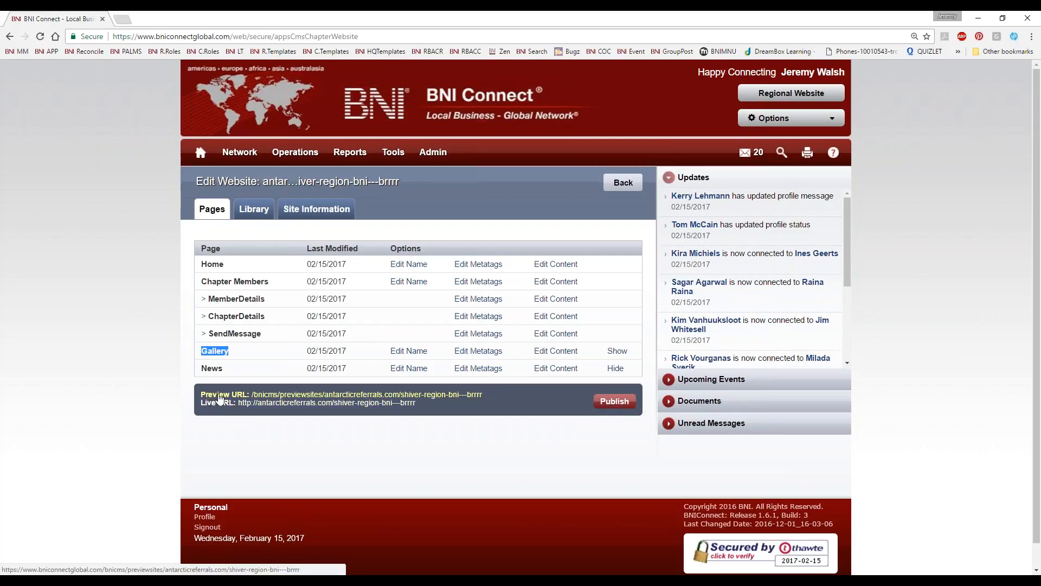
pyautogui.click(317, 411)
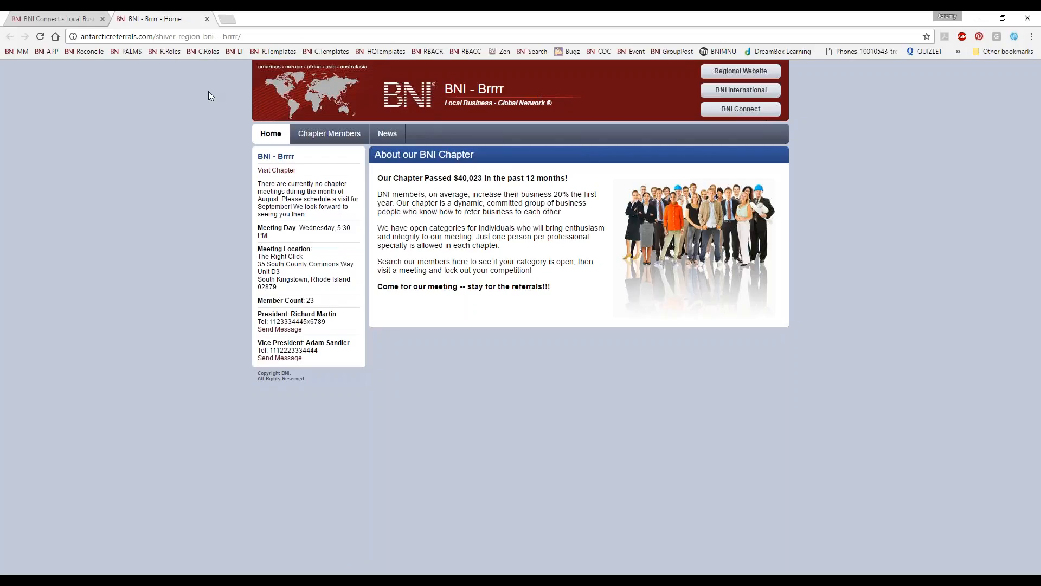
pyautogui.click(206, 18)
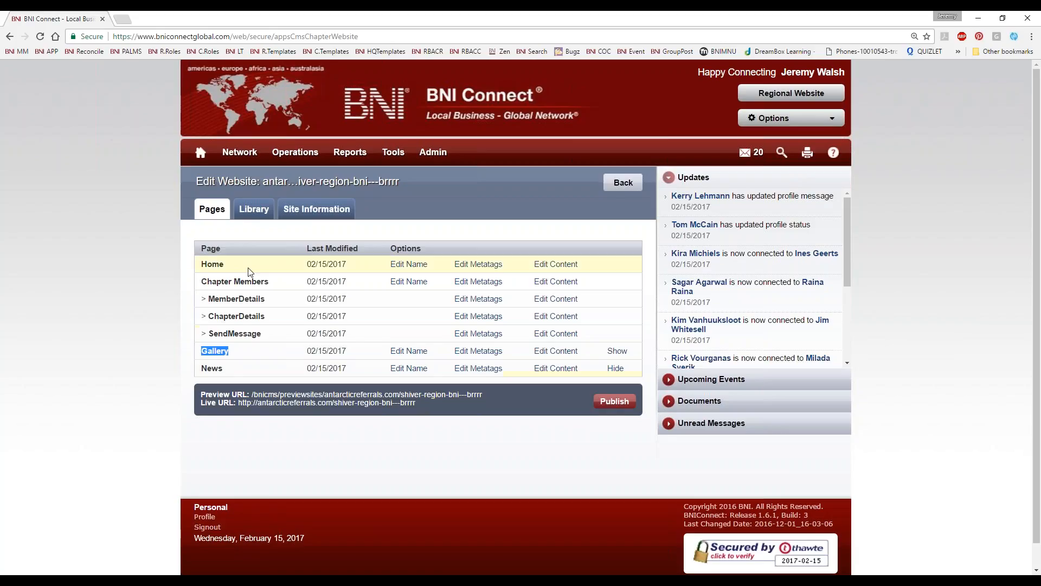
# Step: Upload gcsc.png, BNICSupport-Small.jpg and BNIEmail.jpg from the TRCLogos folder to the website's image library
pyautogui.click(255, 209)
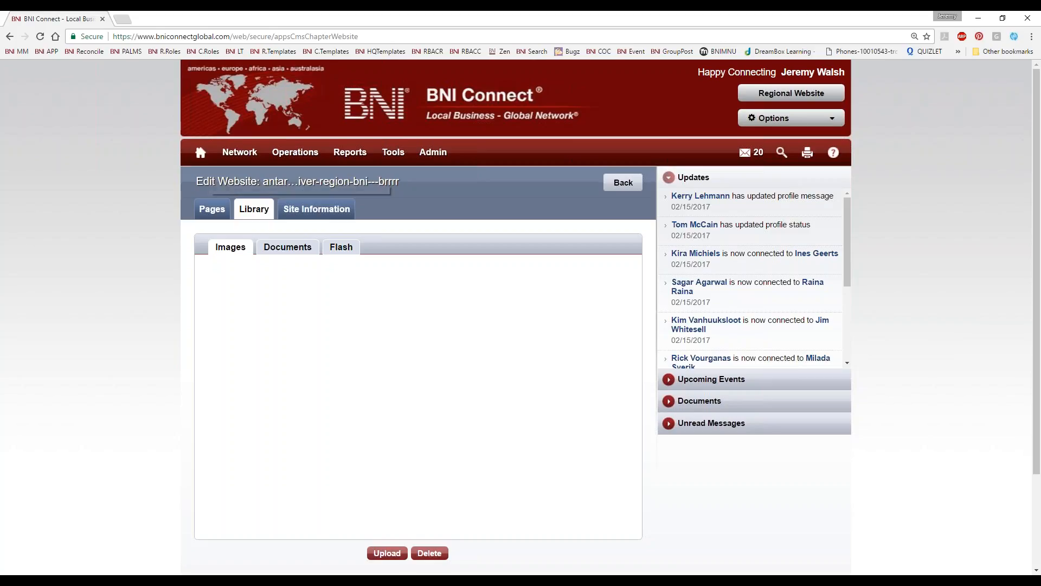
pyautogui.click(392, 555)
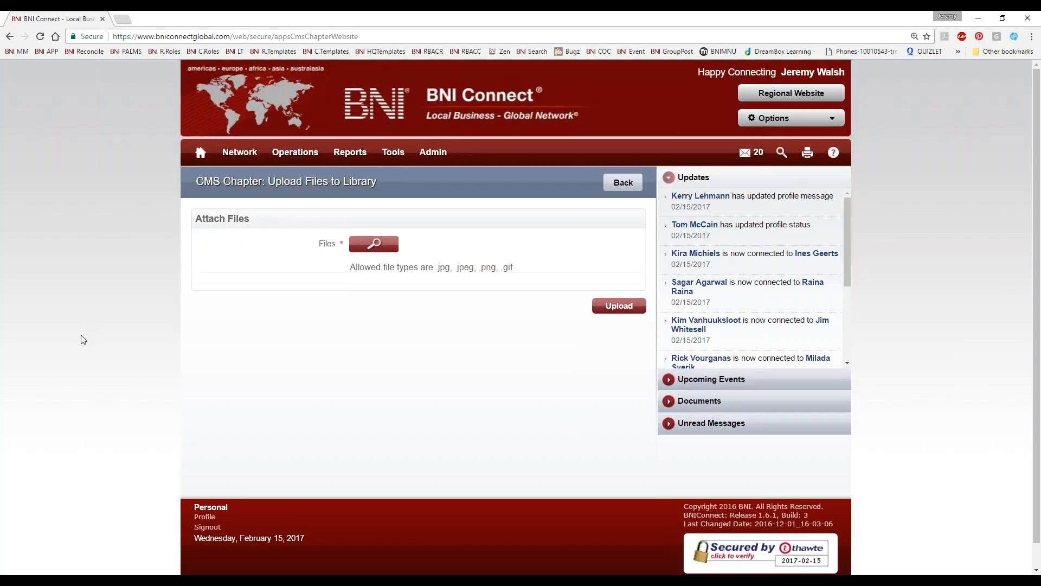
pyautogui.click(367, 251)
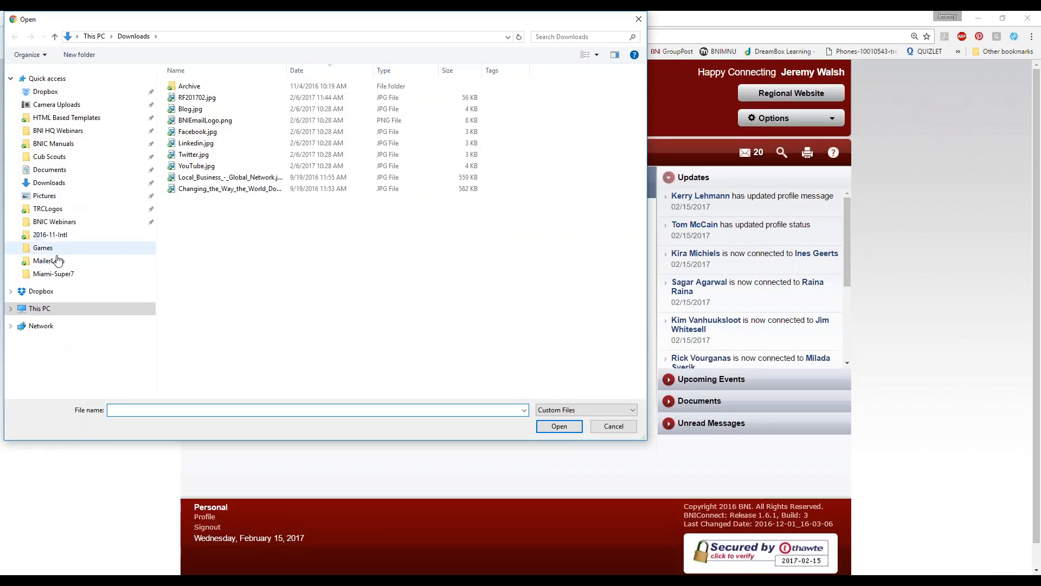
pyautogui.click(47, 208)
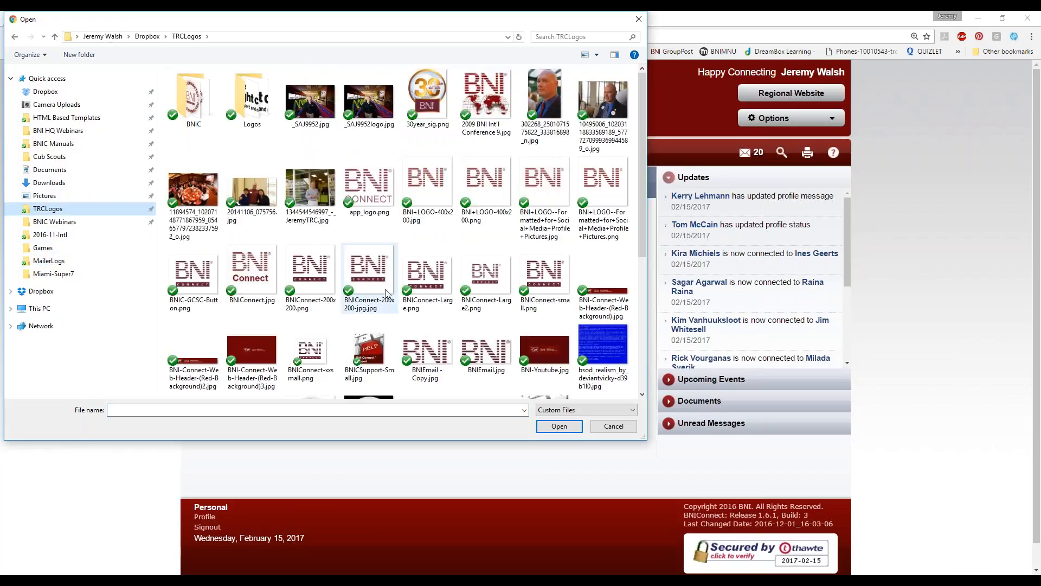
pyautogui.scroll(-3, 330, 375)
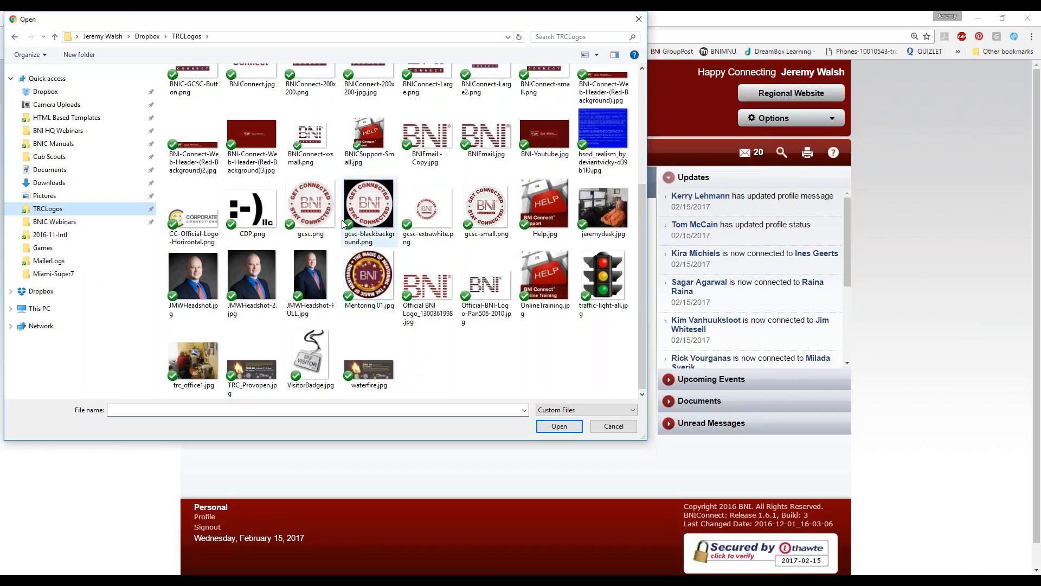
pyautogui.click(311, 206)
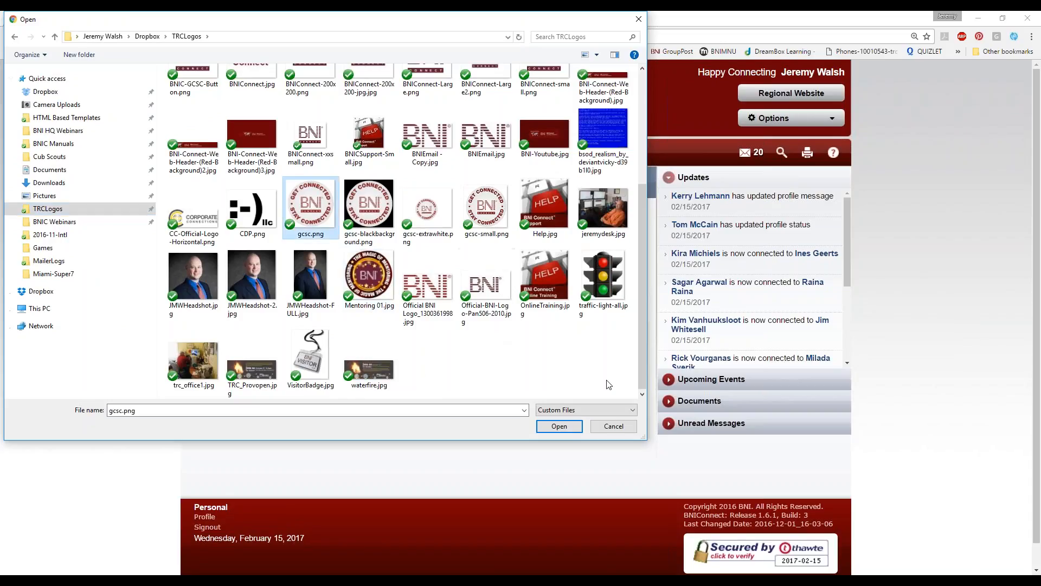
pyautogui.keyDown('ctrl'); pyautogui.click(369, 135); pyautogui.keyUp('ctrl')
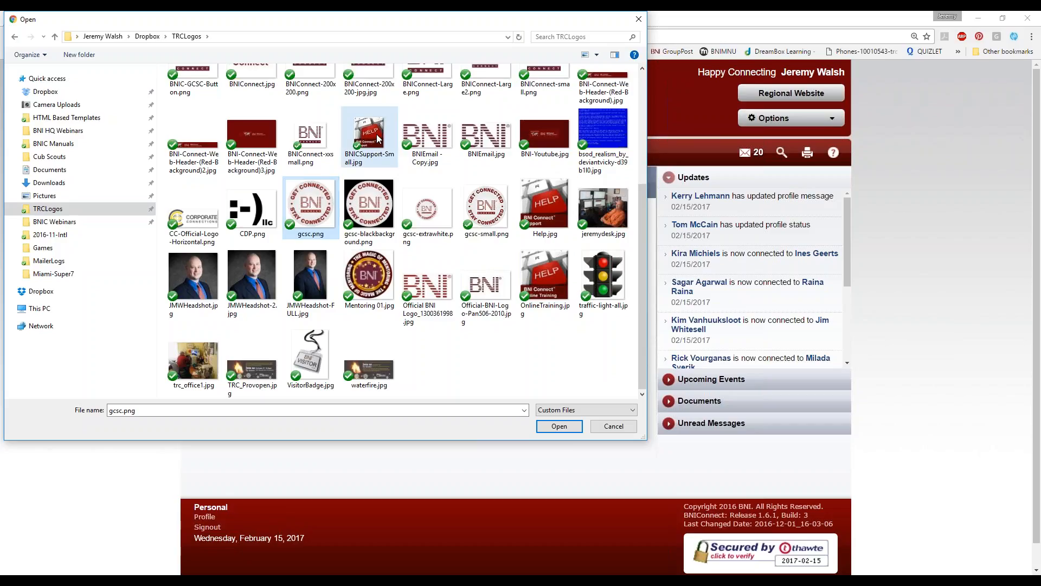
pyautogui.keyDown('ctrl'); pyautogui.click(486, 135); pyautogui.keyUp('ctrl')
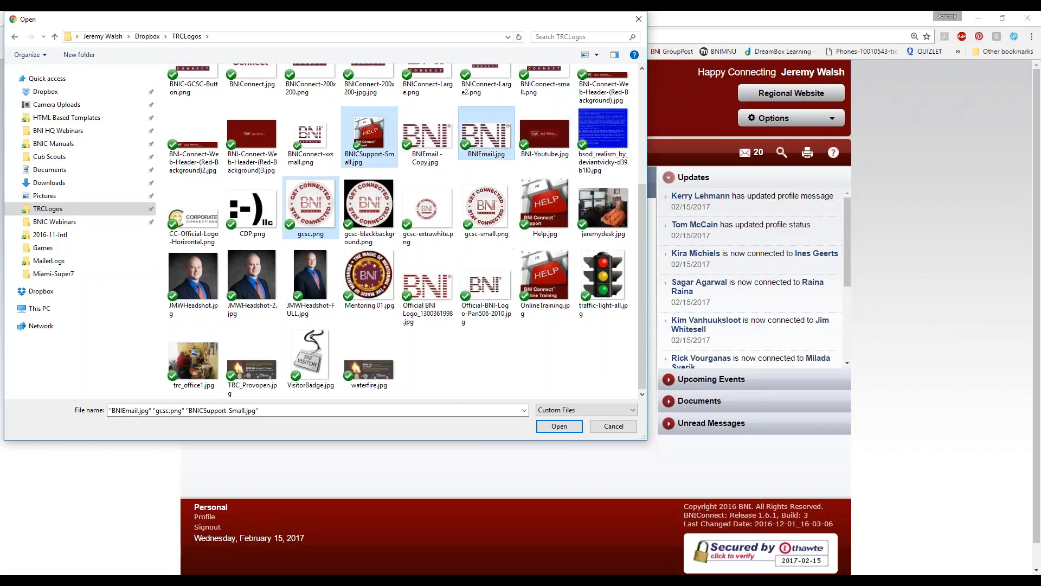
pyautogui.click(559, 426)
pyautogui.click(611, 358)
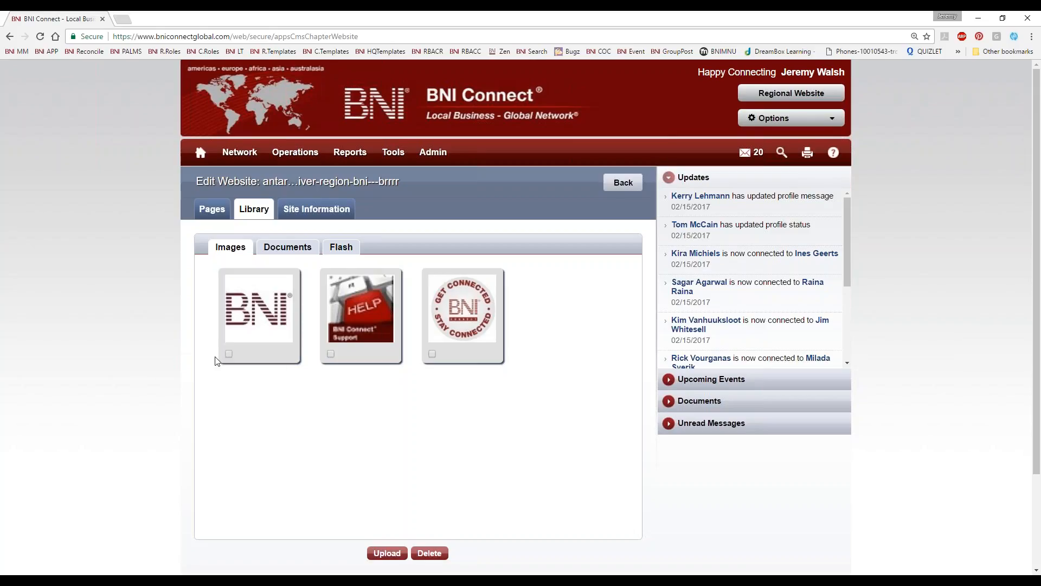
# Step: View the library's Documents and Flash sections and return to its images
pyautogui.click(302, 246)
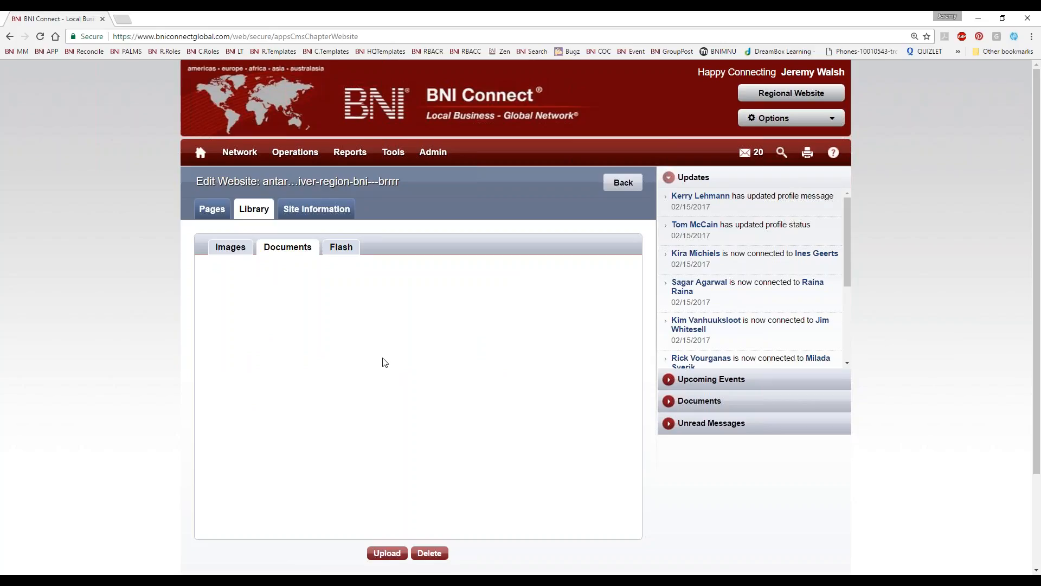
pyautogui.click(331, 250)
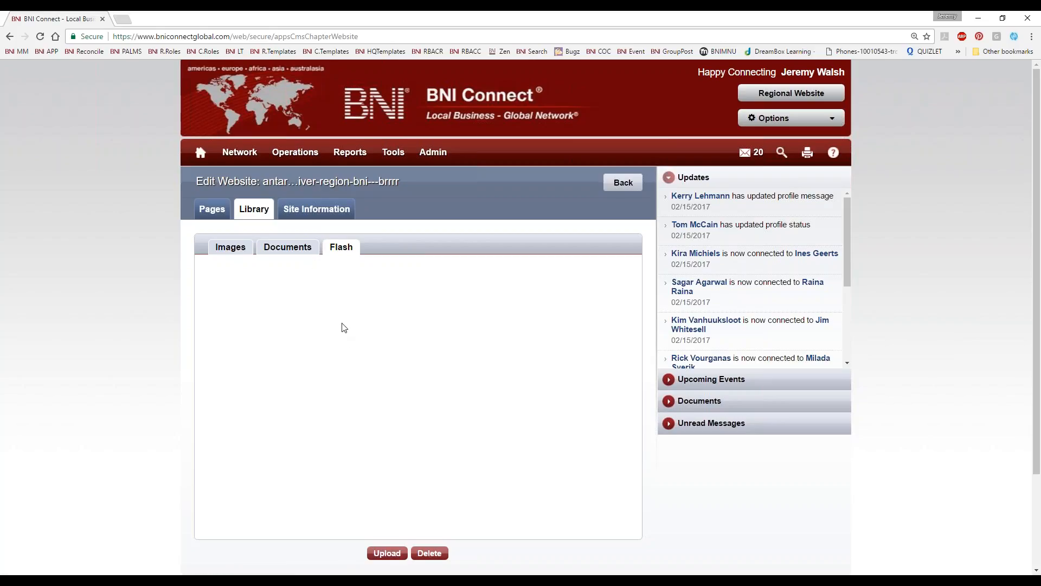
pyautogui.click(227, 251)
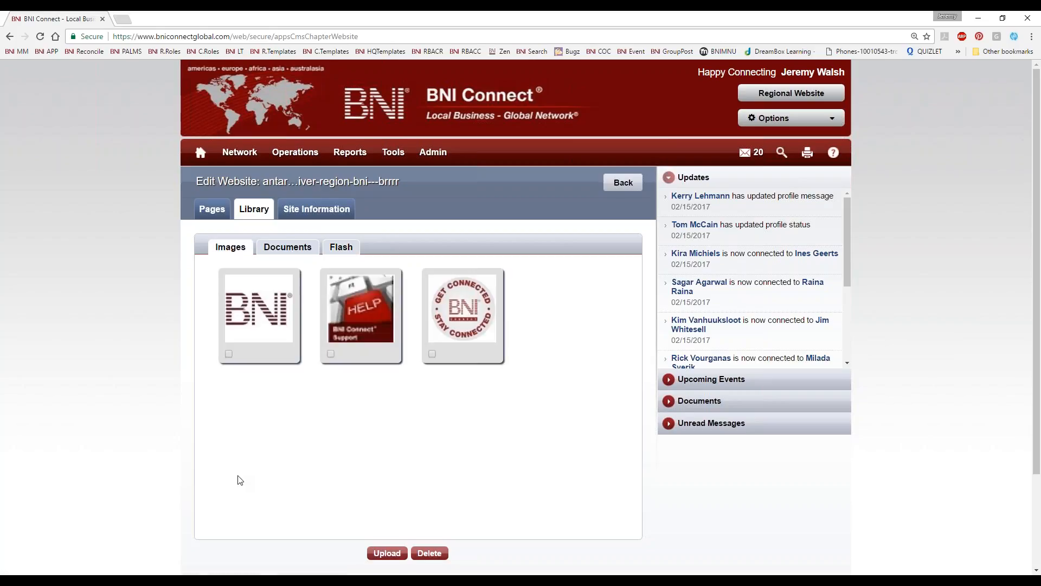
# Step: Open the website's site information and highlight the chapter folder name and the full domain name
pyautogui.click(319, 208)
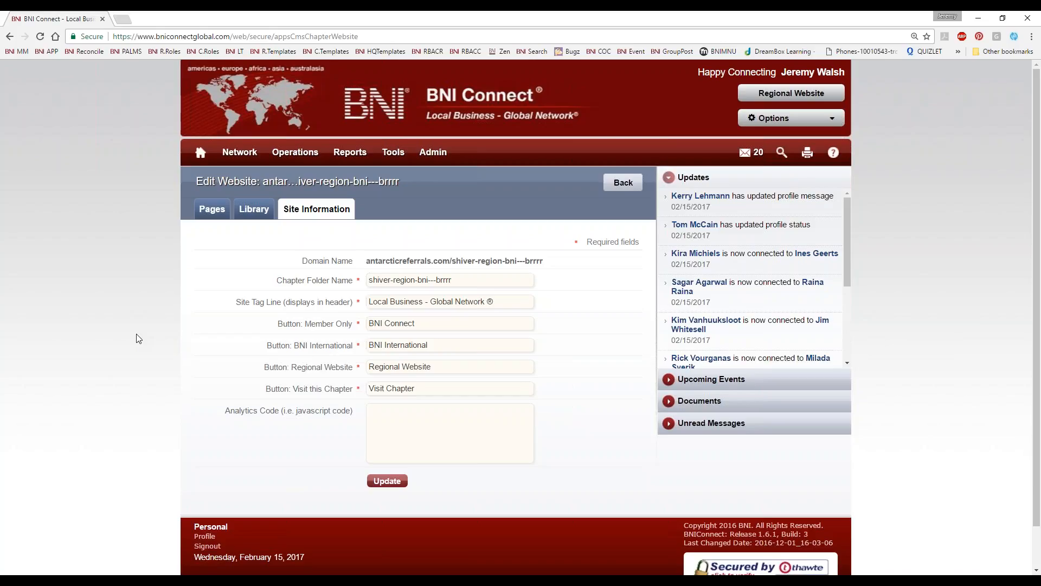
pyautogui.moveTo(276, 280); pyautogui.dragTo(361, 285)
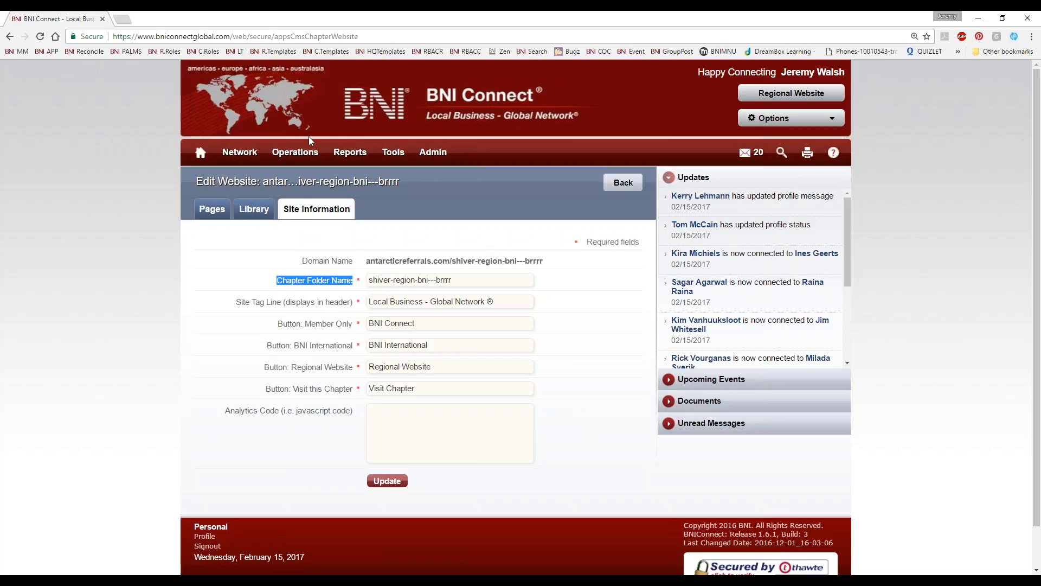
pyautogui.click(371, 281)
pyautogui.moveTo(377, 284); pyautogui.dragTo(418, 280)
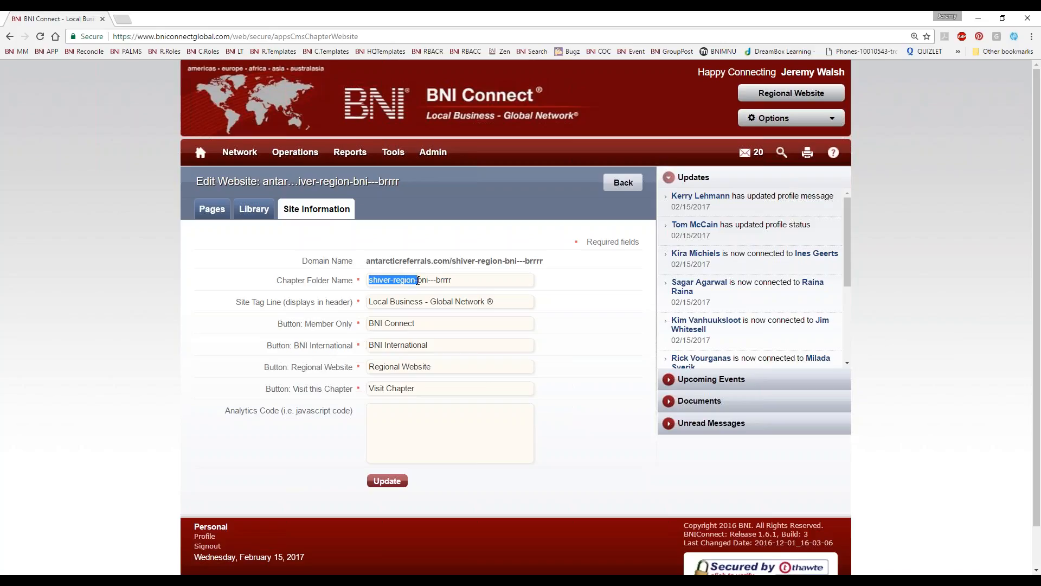
pyautogui.click(443, 280)
pyautogui.moveTo(452, 280); pyautogui.dragTo(433, 281)
pyautogui.click(432, 285)
pyautogui.moveTo(551, 263); pyautogui.dragTo(366, 259)
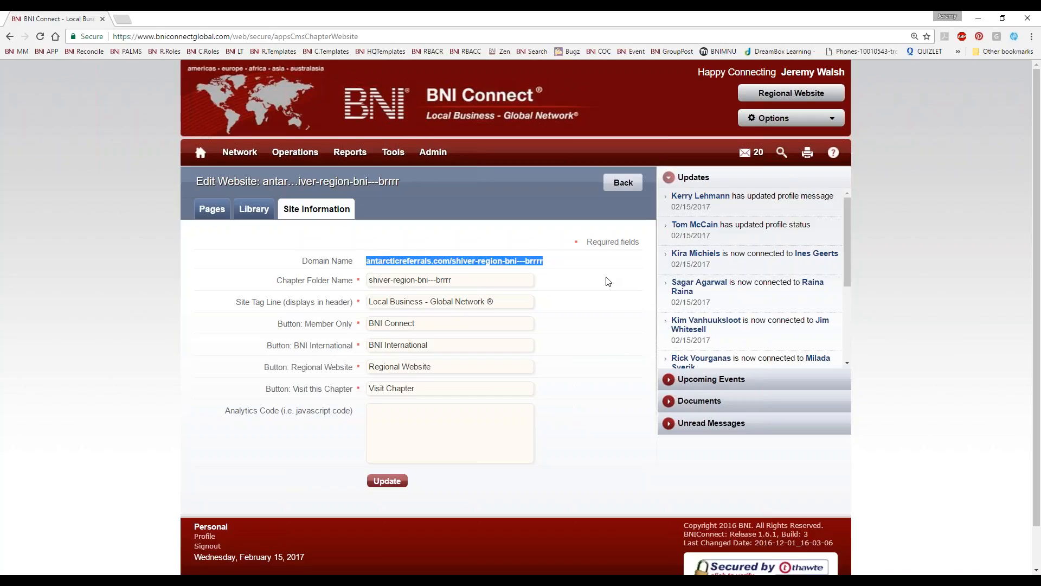
pyautogui.click(610, 393)
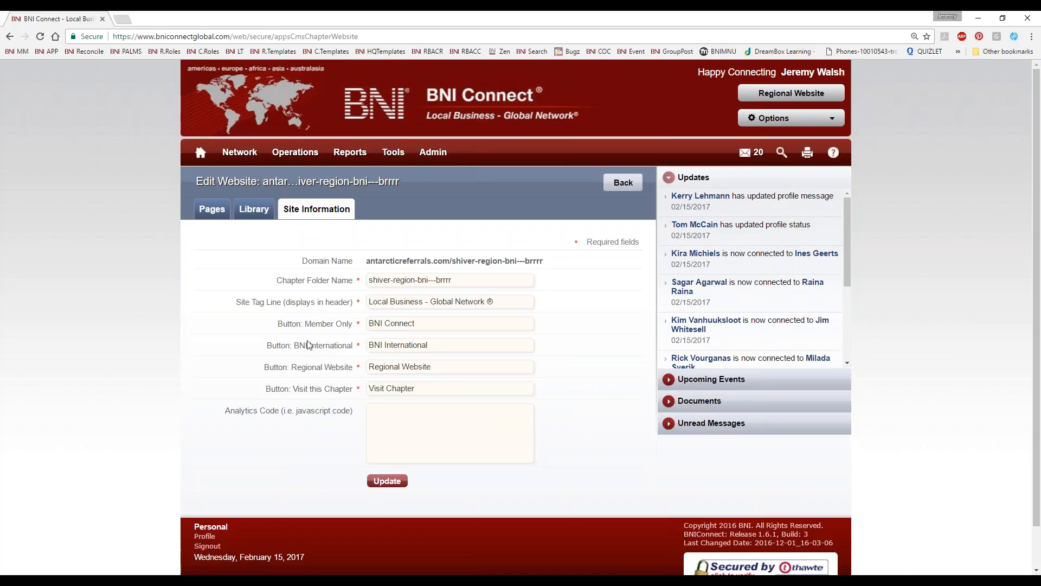
# Step: Shorten the chapter folder name to "brrrr" and update the site information
pyautogui.moveTo(460, 281); pyautogui.dragTo(166, 281)
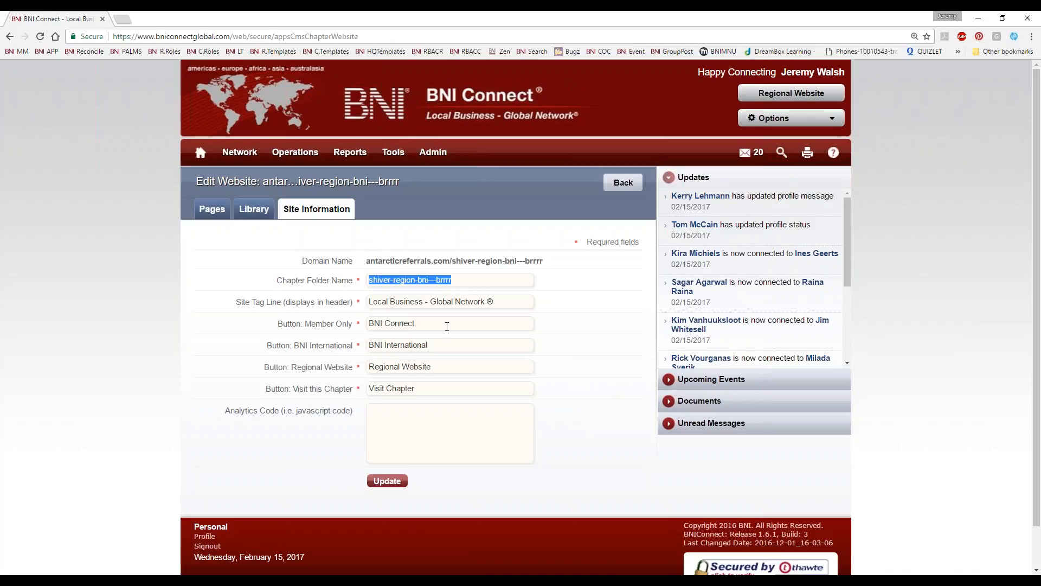
pyautogui.click(437, 279)
pyautogui.moveTo(437, 280); pyautogui.dragTo(248, 302)
pyautogui.press('BackSpace')
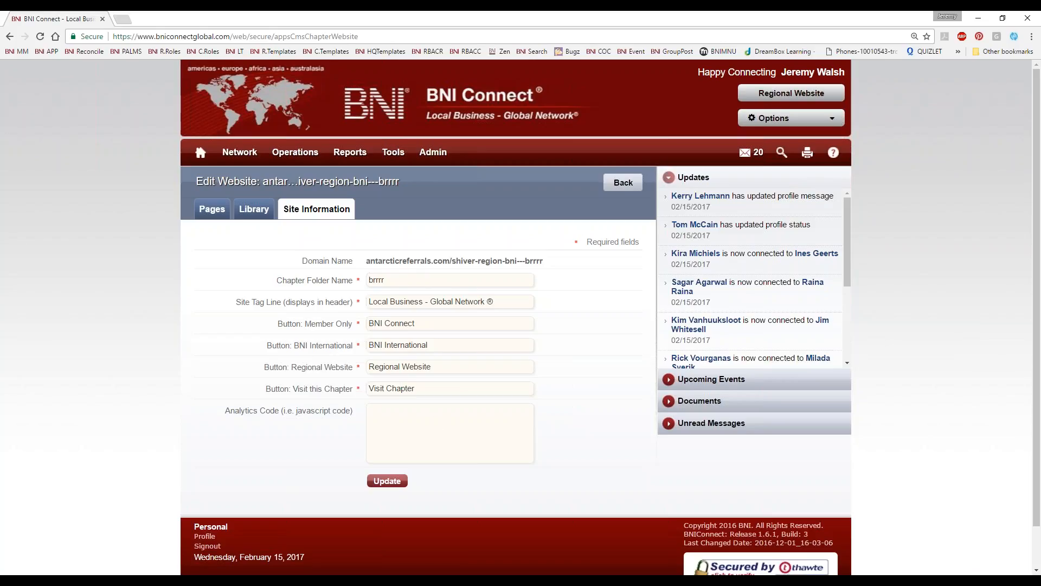
pyautogui.click(405, 429)
pyautogui.click(386, 481)
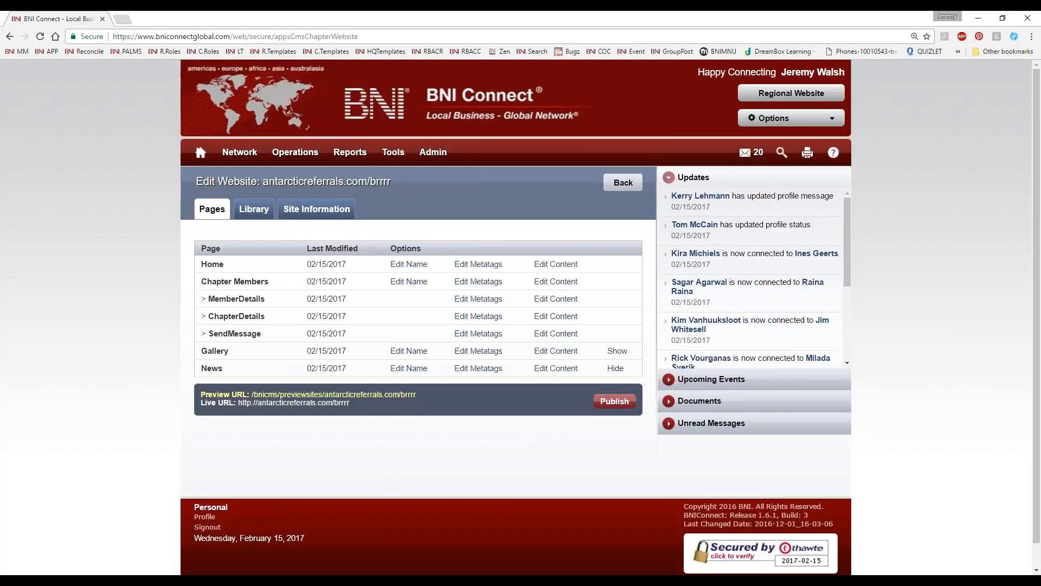
# Step: Open the new live address antarcticreferrals.com/brrrr, highlight it in the browser and close the page
pyautogui.click(298, 404)
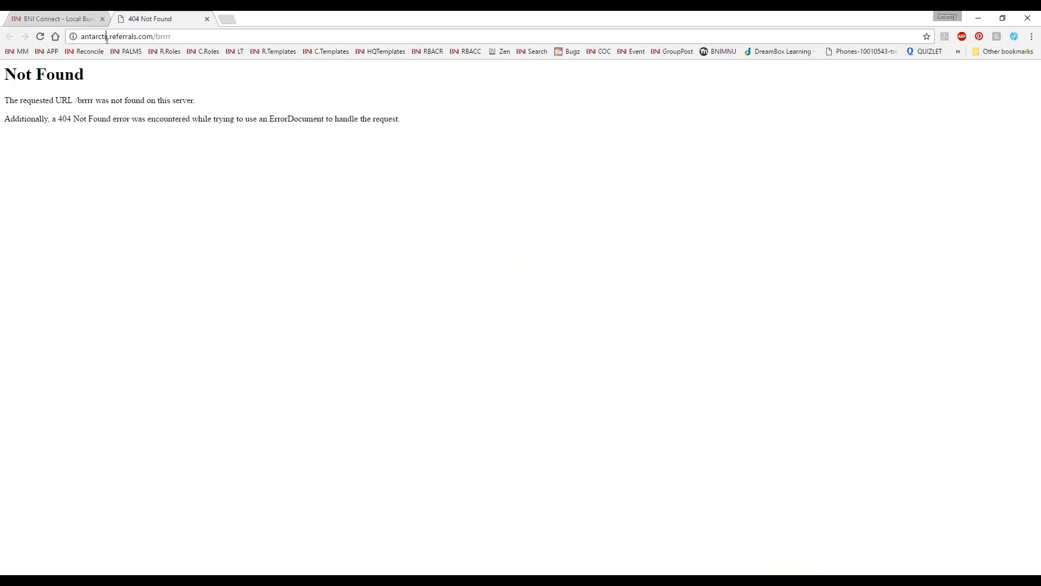
pyautogui.click(169, 34)
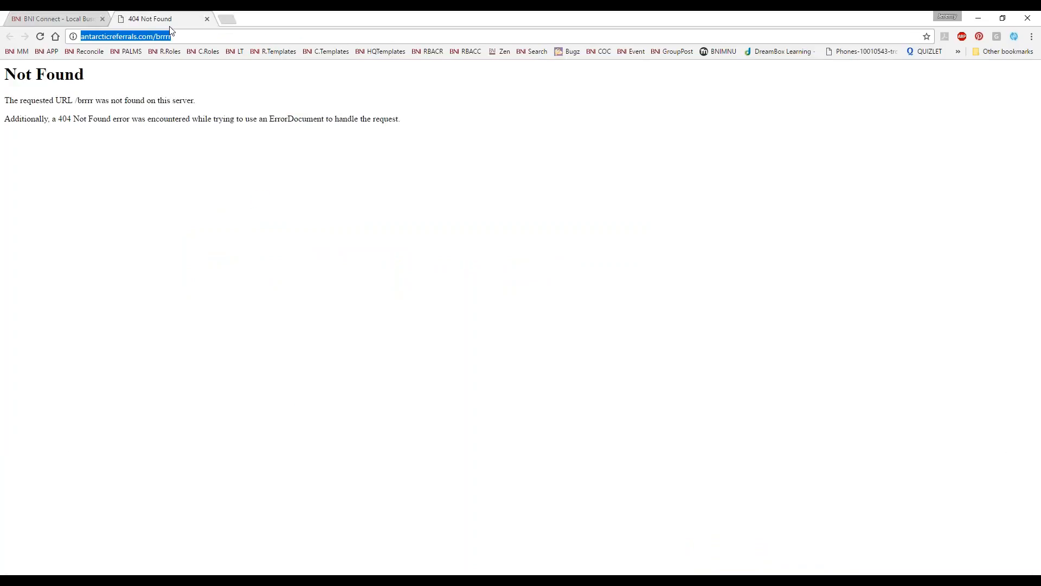
pyautogui.click(208, 19)
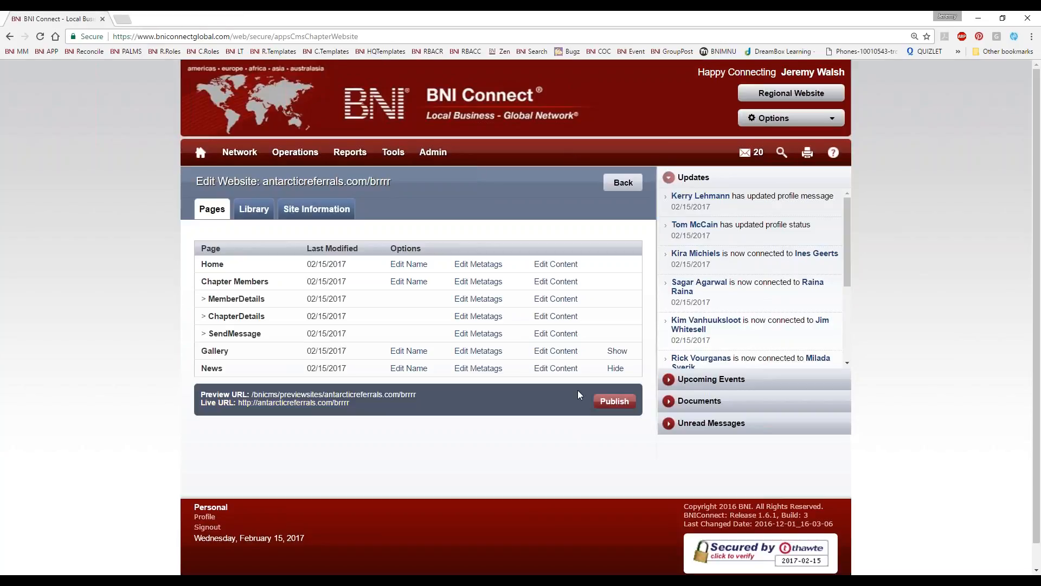
# Step: Publish the chapter website, open its live address, highlight the URL in the browser and close the page
pyautogui.click(617, 402)
pyautogui.click(251, 402)
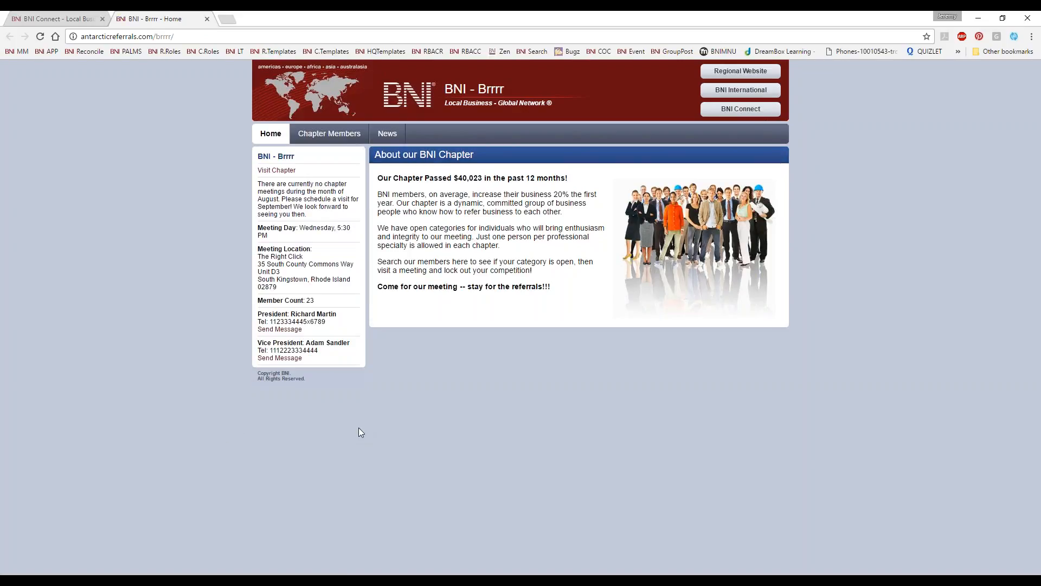
pyautogui.click(126, 38)
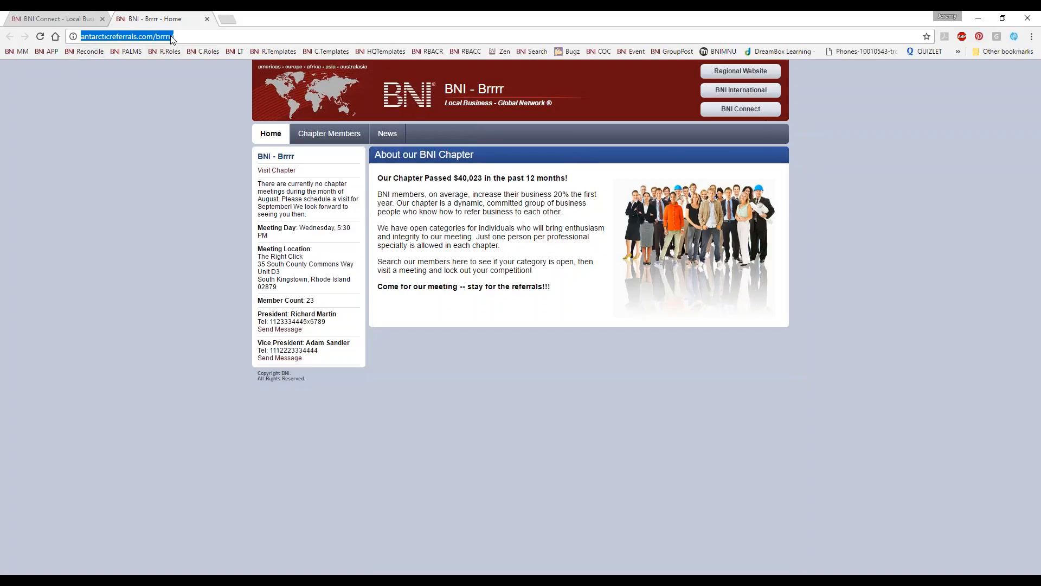
pyautogui.click(206, 19)
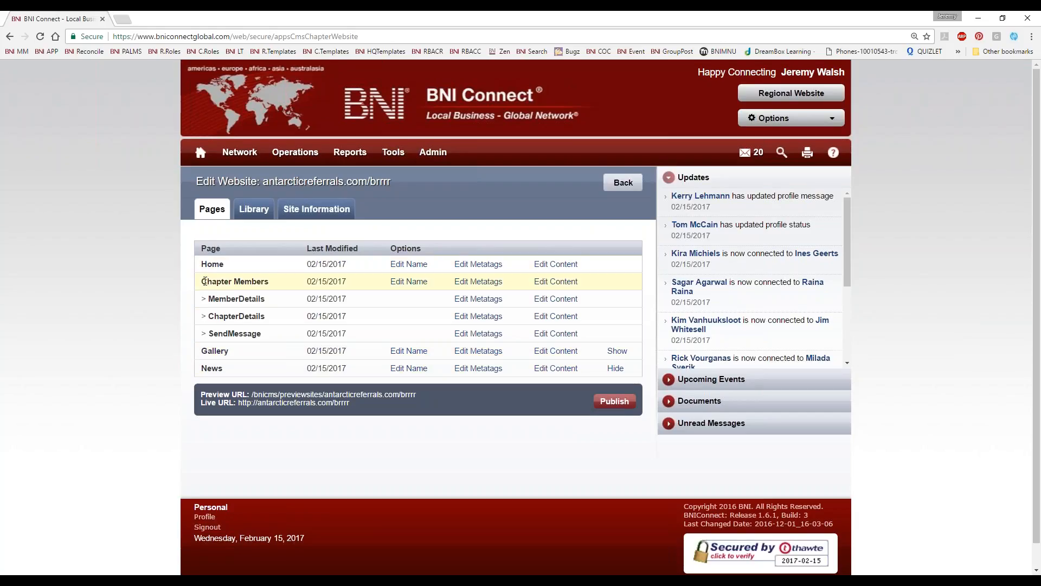
# Step: Rename the Home page as "Welcome to Brrrr" and check the new page name on the preview site
pyautogui.moveTo(224, 264); pyautogui.dragTo(203, 259)
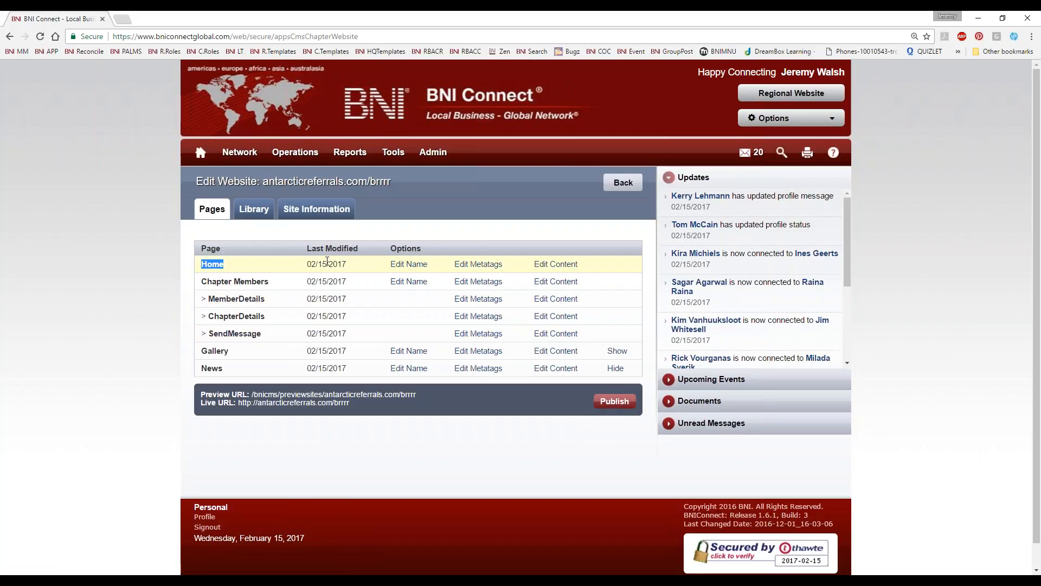
pyautogui.click(407, 265)
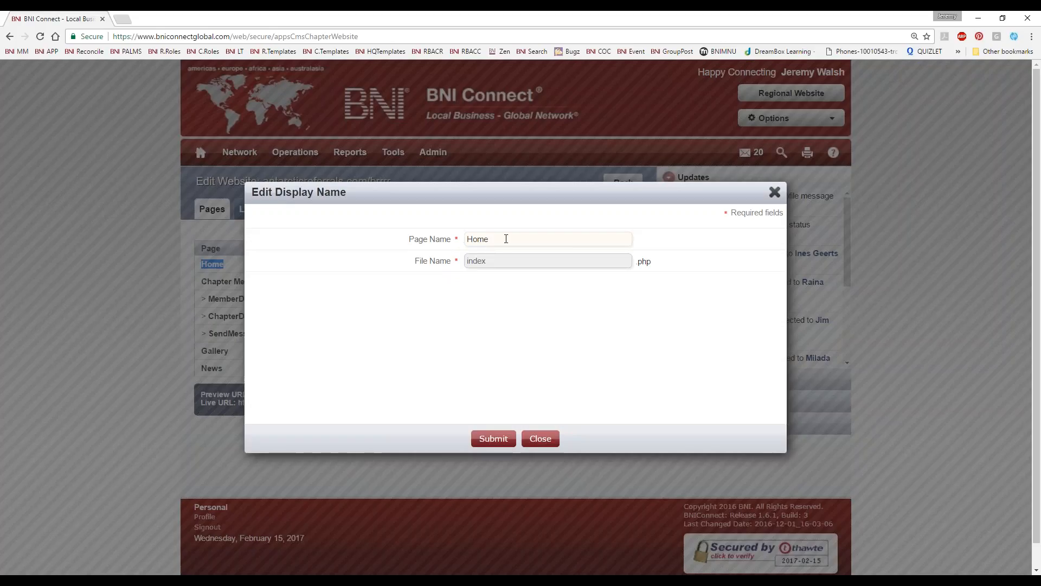
pyautogui.moveTo(495, 239); pyautogui.dragTo(426, 248)
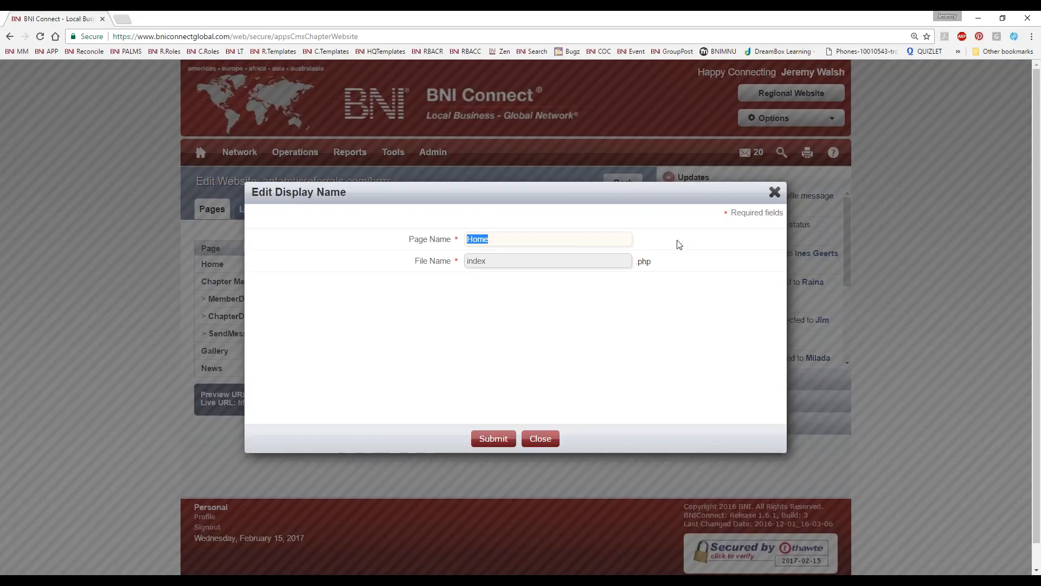
pyautogui.write('Welcome to Brrrr')
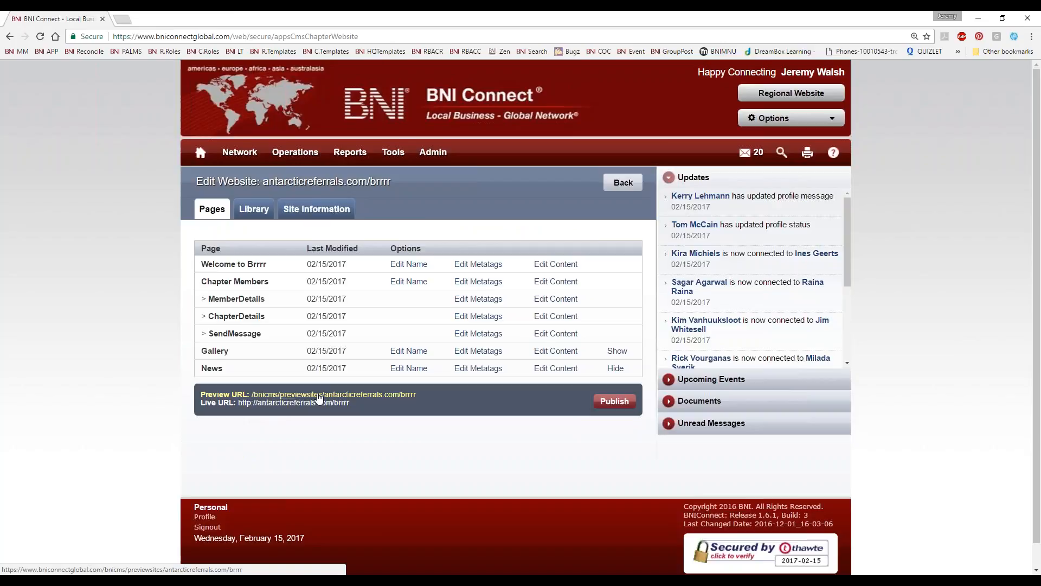
pyautogui.click(319, 395)
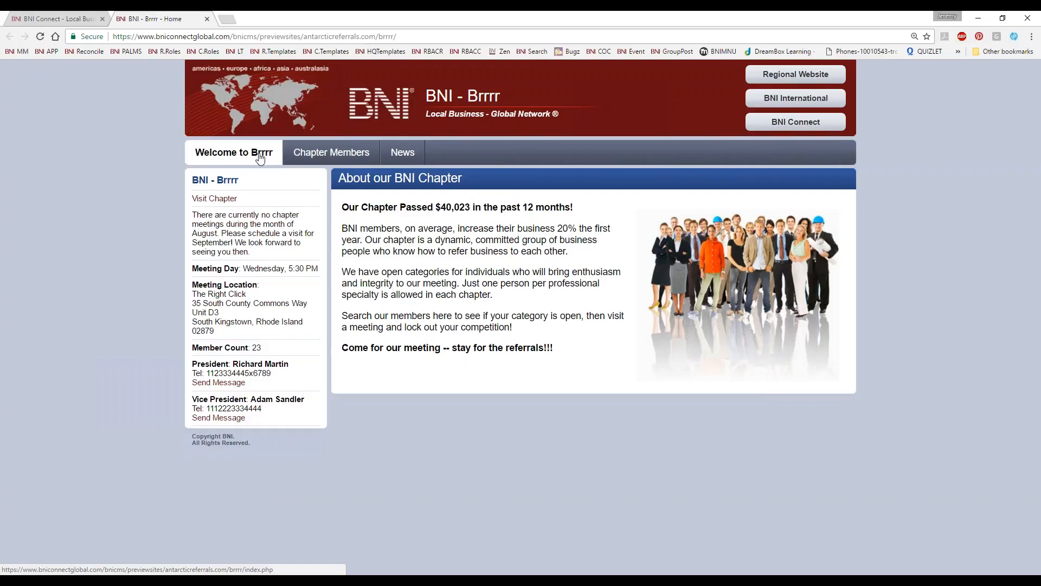
pyautogui.click(207, 19)
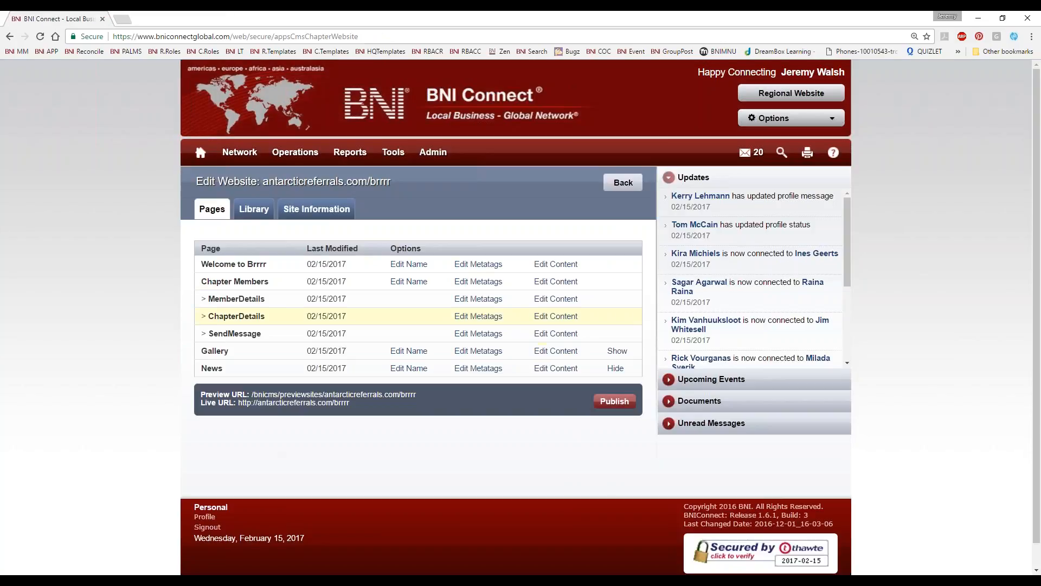
# Step: View the metatags of the Welcome to Brrrr page and close them without changes
pyautogui.click(481, 268)
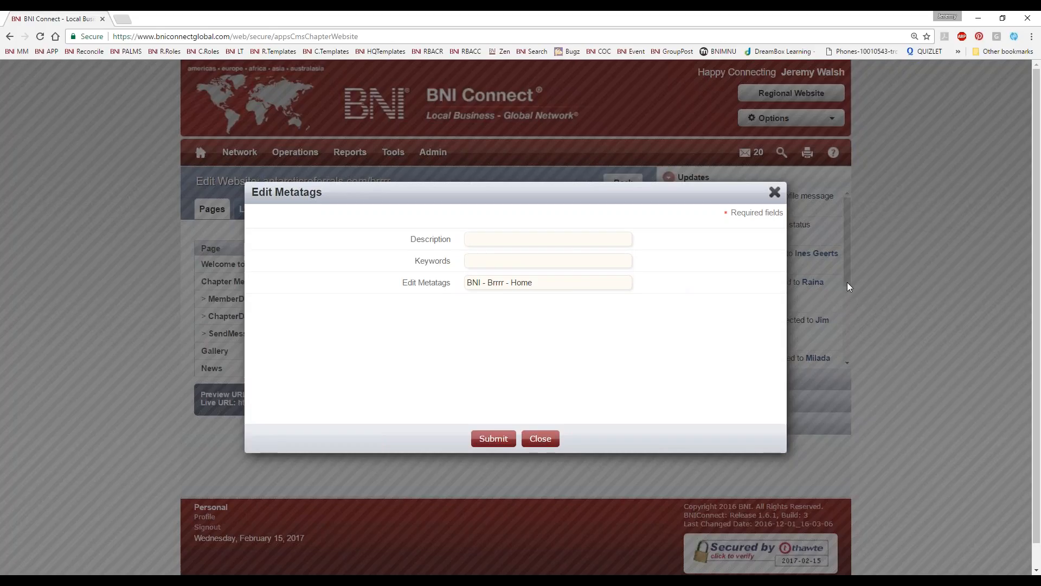
pyautogui.click(774, 192)
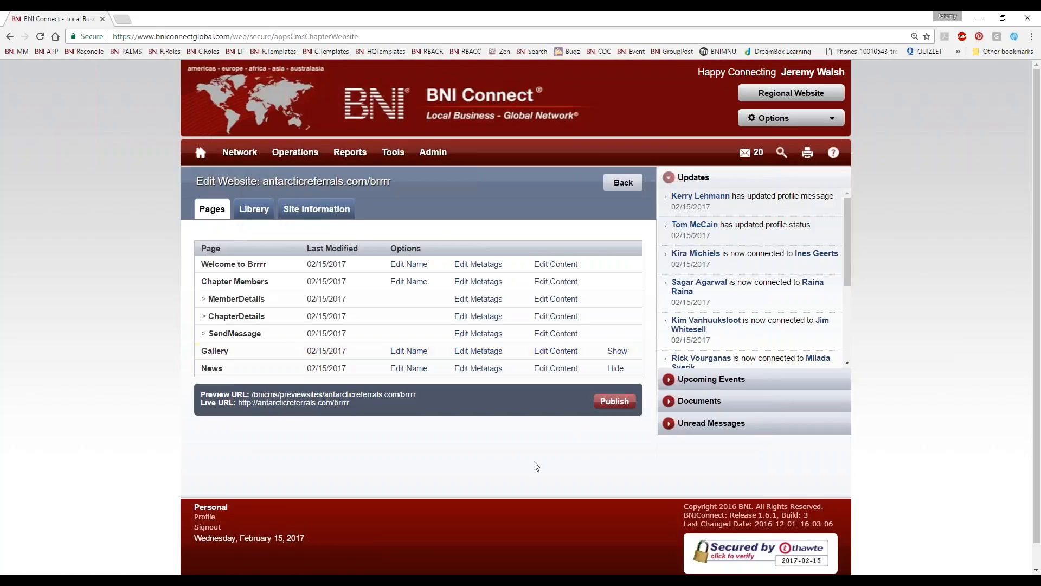
pyautogui.click(551, 268)
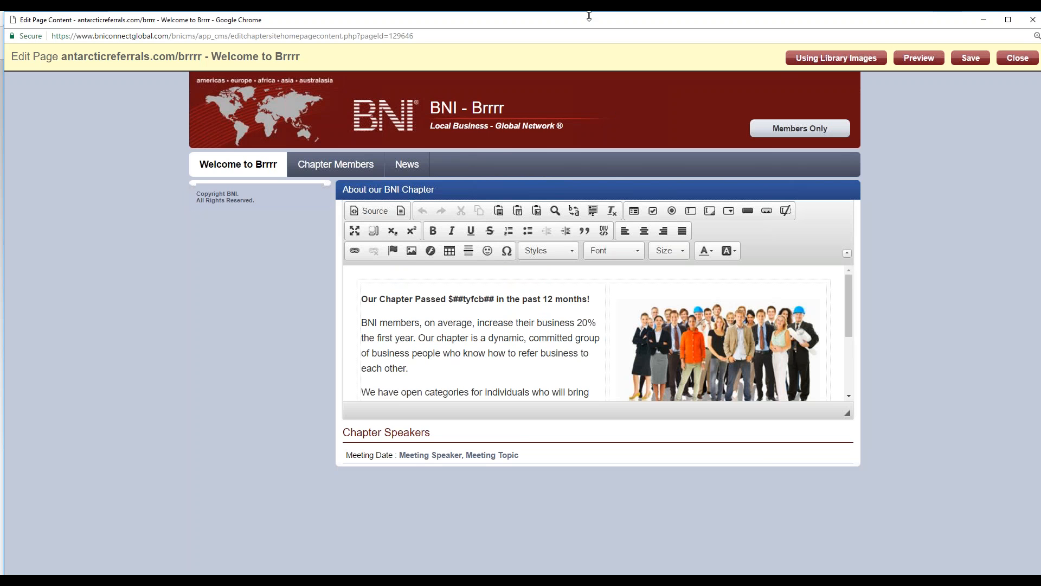
pyautogui.moveTo(575, 23); pyautogui.dragTo(1, 217)
pyautogui.moveTo(27, 12); pyautogui.dragTo(950, 160)
pyautogui.moveTo(644, 160); pyautogui.dragTo(155, 116)
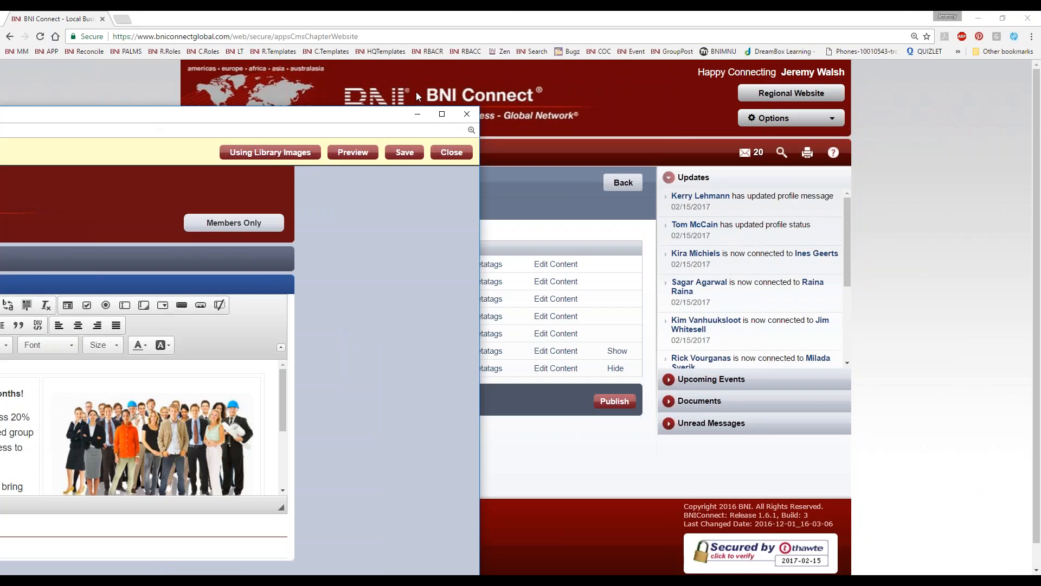
pyautogui.click(467, 110)
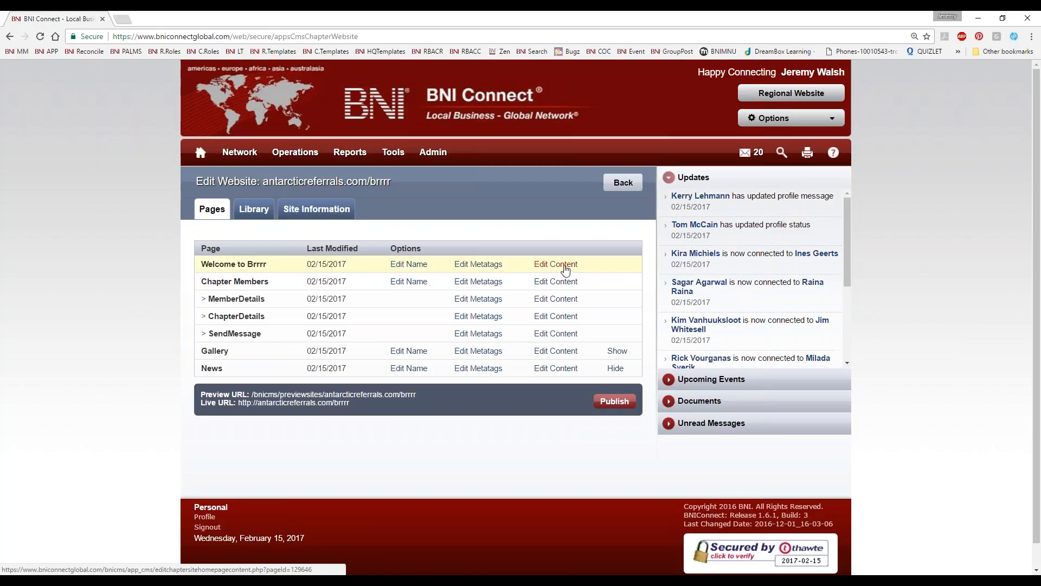
# Step: Open the content of the Welcome to Brrrr page for editing and enlarge the text editing area downward
pyautogui.click(544, 265)
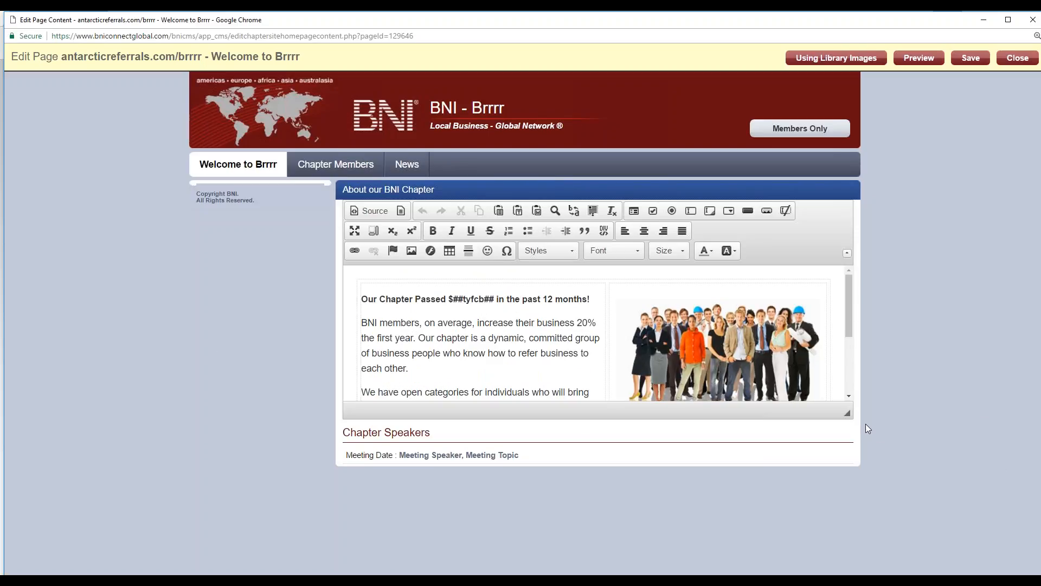
pyautogui.moveTo(852, 418); pyautogui.dragTo(859, 499)
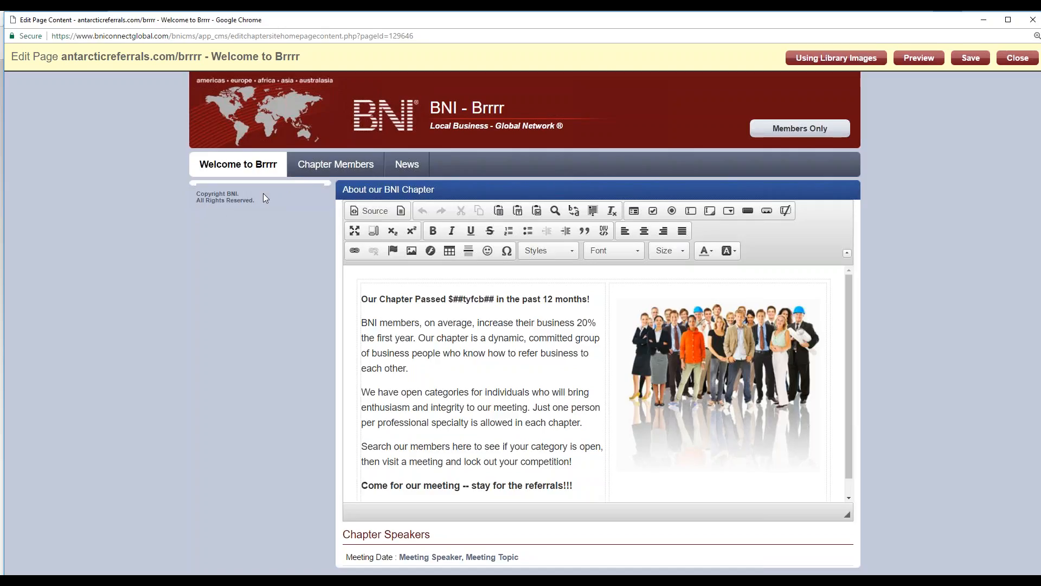
# Step: Examine the page's areas by highlighting the copyright notice, the Chapter Speakers details and the editable body text
pyautogui.moveTo(249, 201); pyautogui.dragTo(212, 194)
pyautogui.rightClick(220, 196)
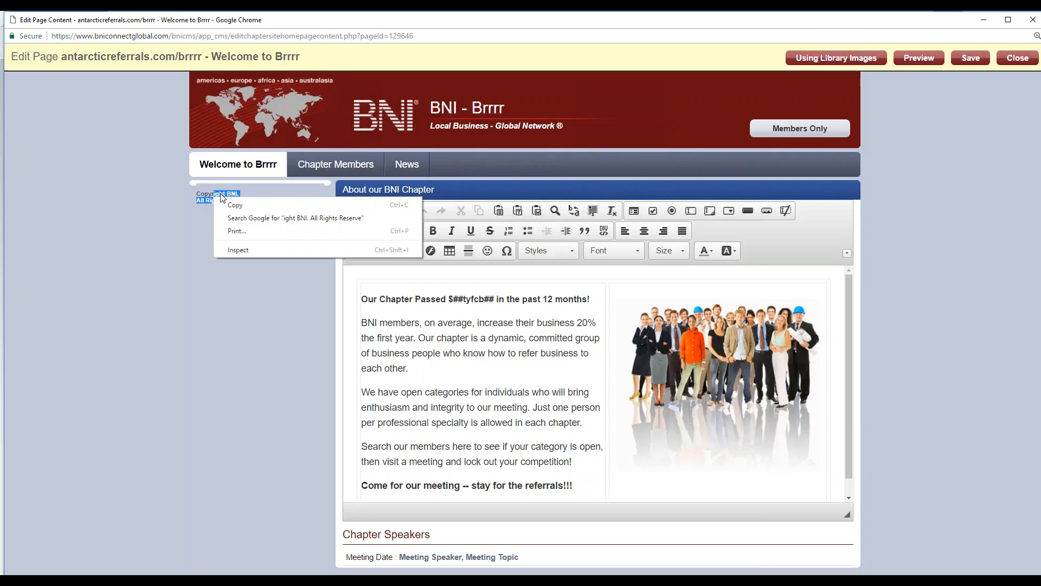
pyautogui.click(136, 220)
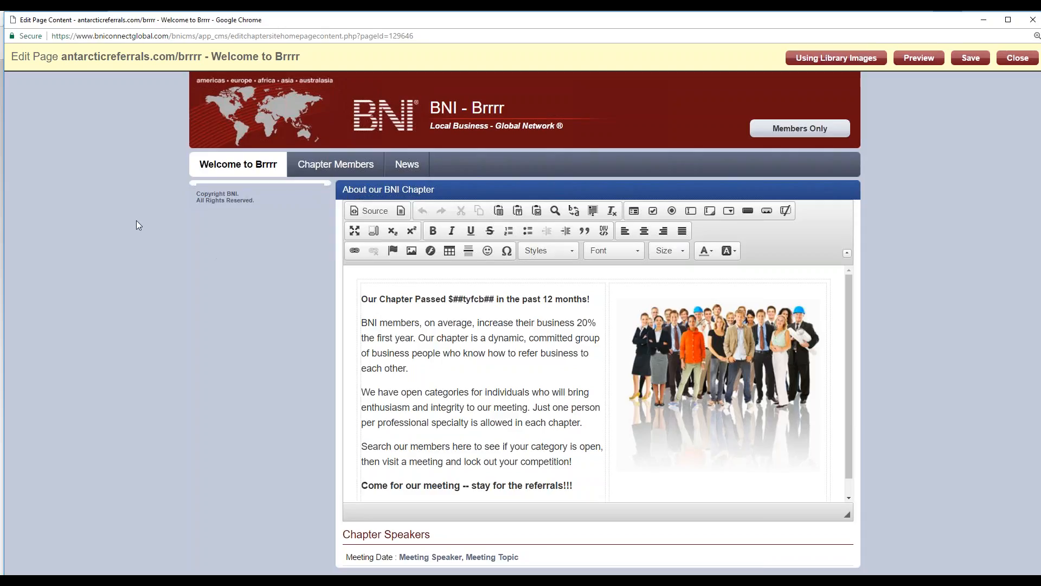
pyautogui.rightClick(239, 441)
pyautogui.click(220, 397)
pyautogui.moveTo(261, 202); pyautogui.dragTo(196, 190)
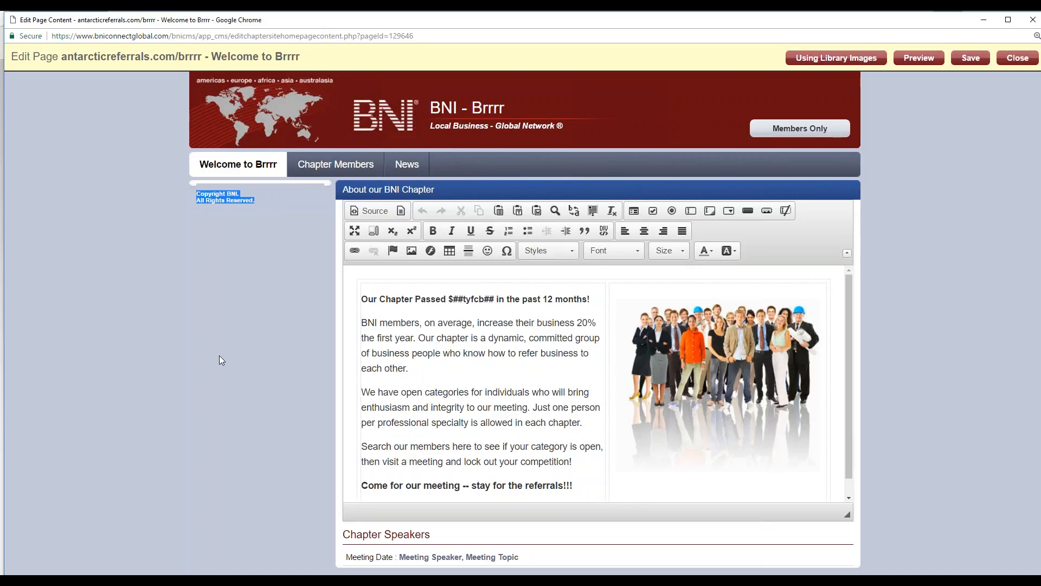
pyautogui.moveTo(521, 557); pyautogui.dragTo(381, 537)
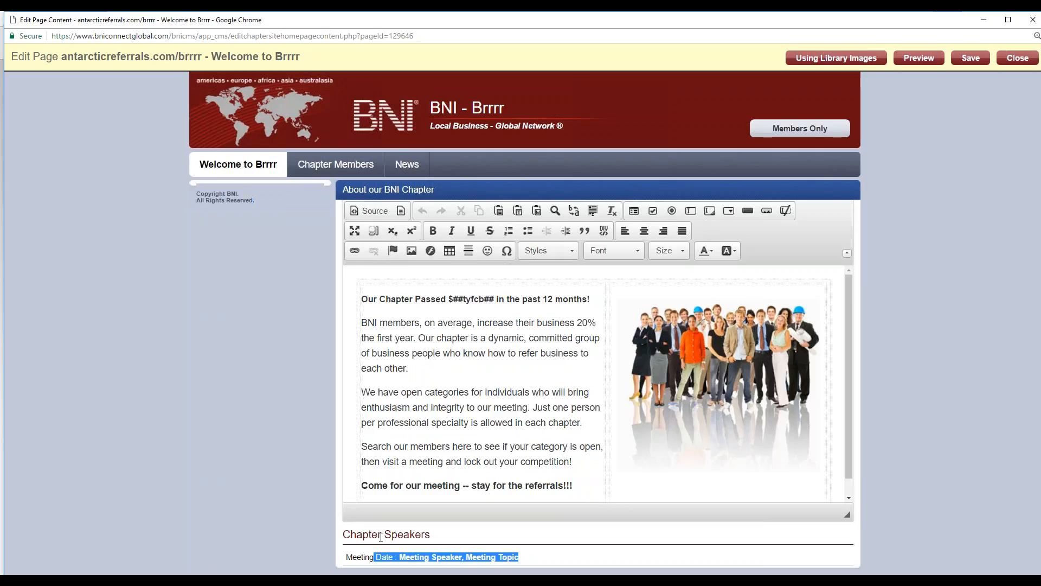
pyautogui.moveTo(367, 297)
pyautogui.mouseDown()
pyautogui.moveTo(581, 458)
pyautogui.moveTo(595, 481)
pyautogui.moveTo(362, 297)
pyautogui.mouseUp()
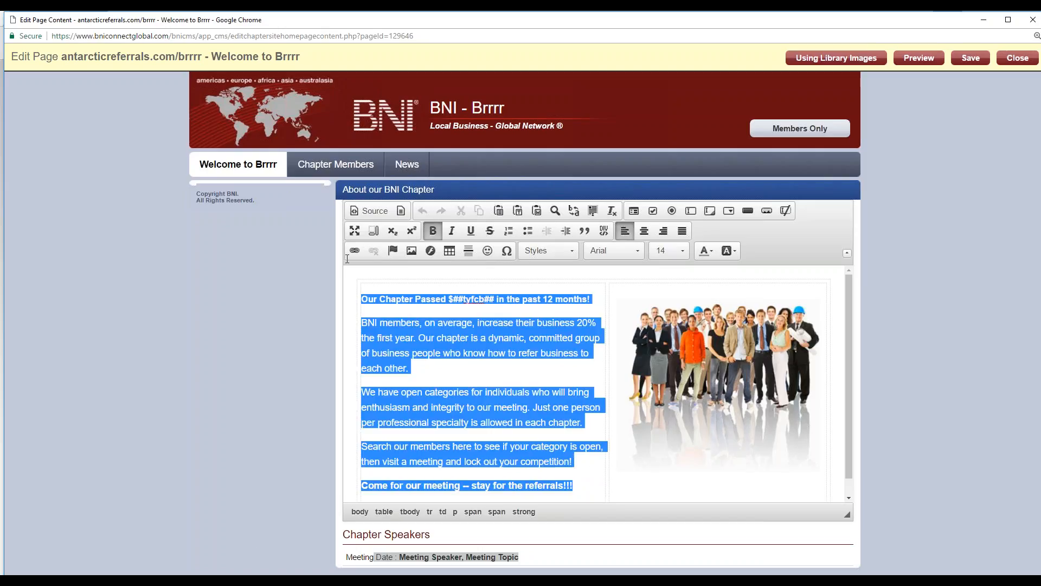
pyautogui.click(604, 386)
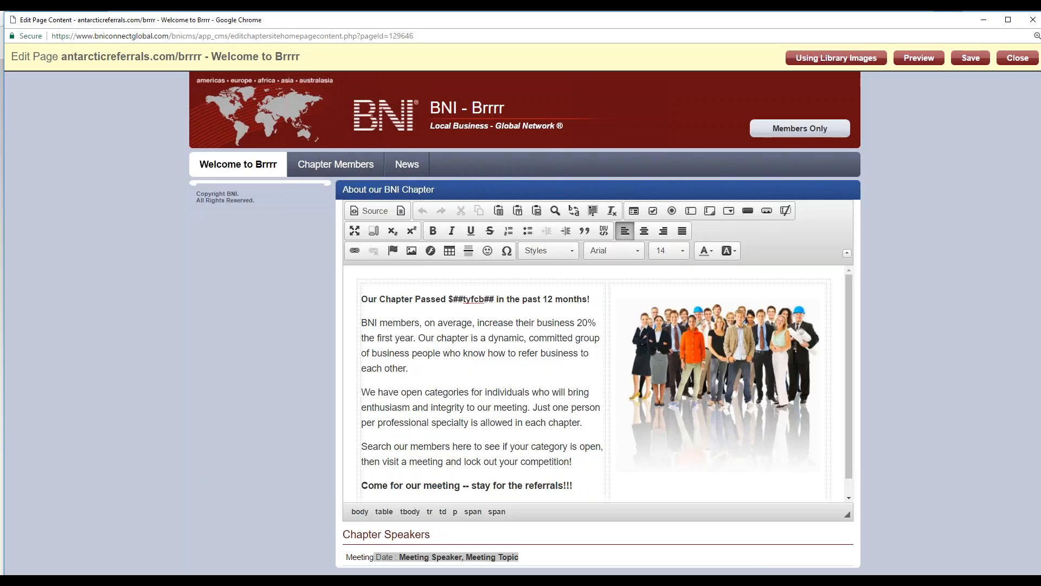
# Step: Make the two paragraphs below the heading line bold and italicize the first one from "bers, on average" to "Our chapter is a d"
pyautogui.moveTo(571, 422); pyautogui.dragTo(376, 315)
pyautogui.click(432, 230)
pyautogui.moveTo(524, 337); pyautogui.dragTo(403, 323)
pyautogui.click(452, 230)
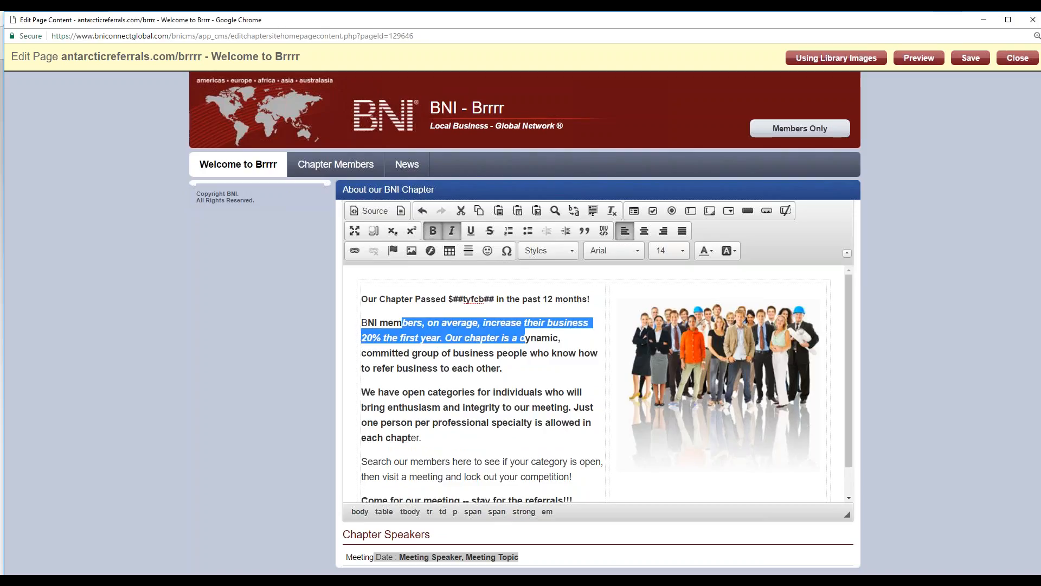
pyautogui.click(485, 368)
# Step: Underline the "Our Chapter Passed" line and set its font size to 24
pyautogui.moveTo(592, 298); pyautogui.dragTo(347, 303)
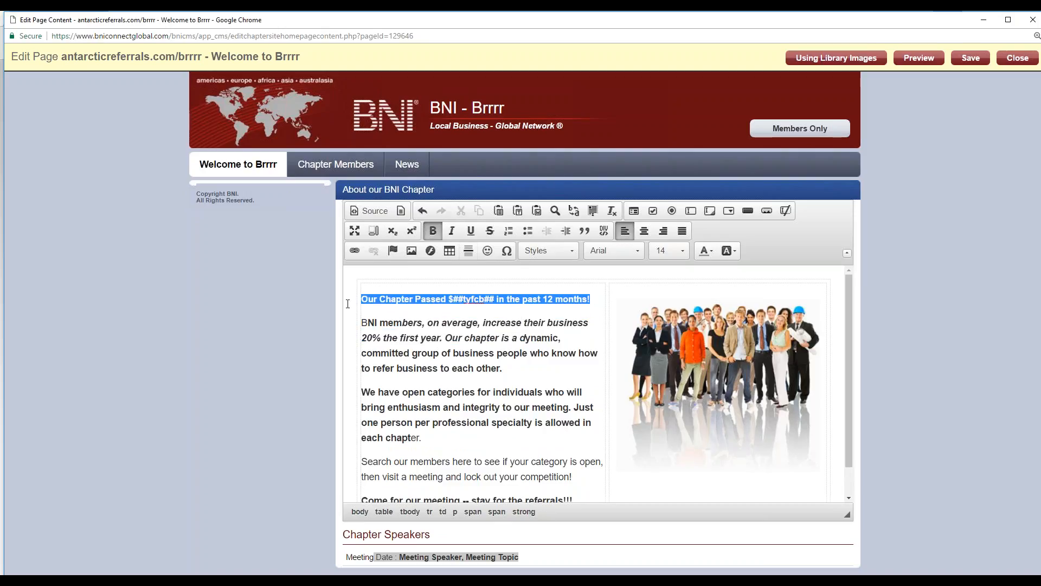
pyautogui.click(471, 230)
pyautogui.click(671, 251)
pyautogui.scroll(-3, 671, 320)
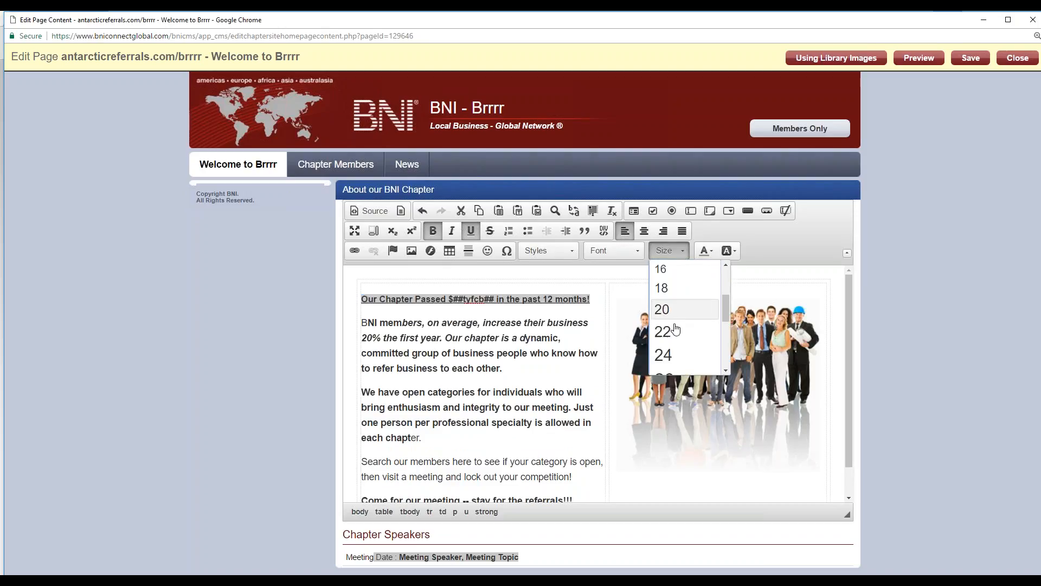
pyautogui.click(675, 353)
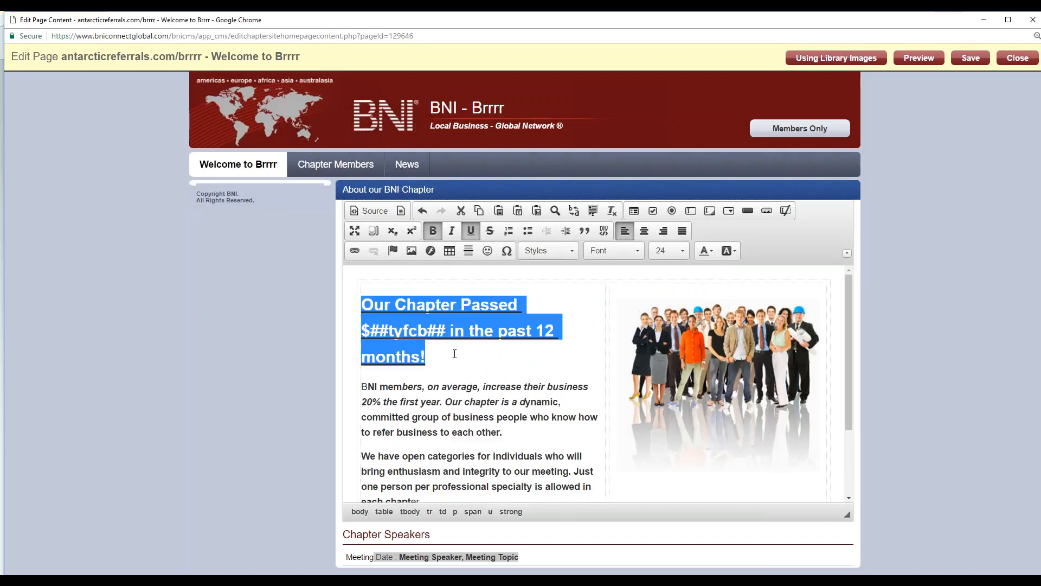
# Step: Color the "Our Chapter Passed" line's text red and give it a yellow background
pyautogui.click(714, 251)
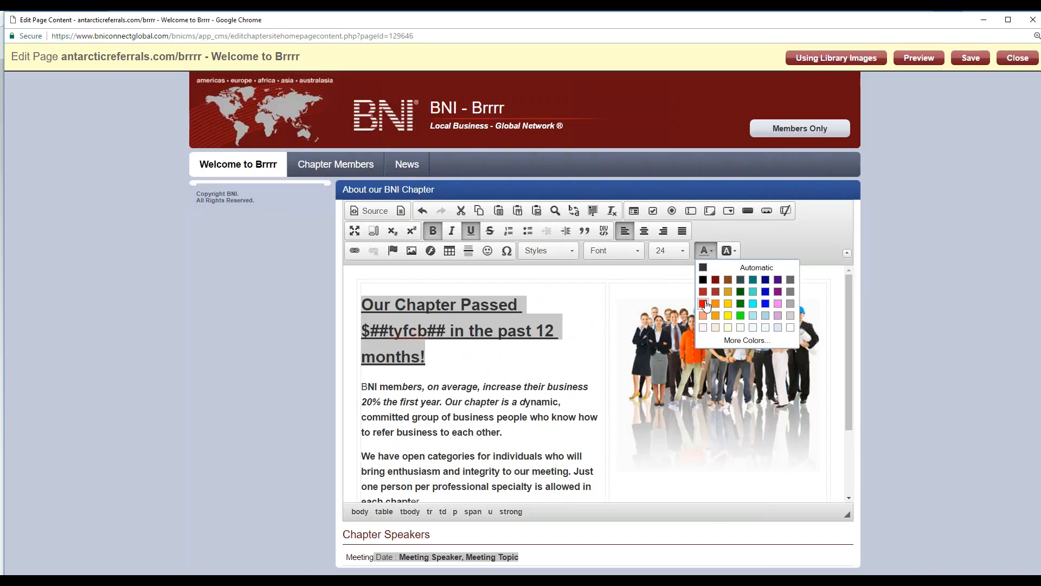
pyautogui.click(706, 301)
pyautogui.click(740, 253)
pyautogui.click(751, 325)
pyautogui.press('Right')
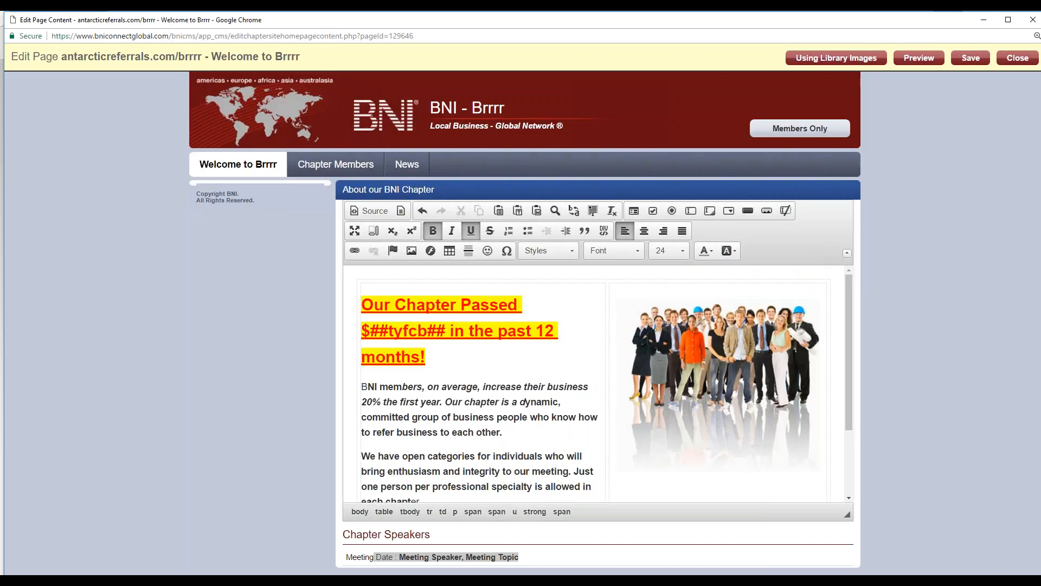
# Step: Add a bulleted list with the items "fdsahjldsa'hjlhjk" and "hdfjkalsdhf" after the paragraph ending "refer business to each other."
pyautogui.scroll(-2, 476, 385)
pyautogui.scroll(2, 476, 384)
pyautogui.scroll(-1, 476, 385)
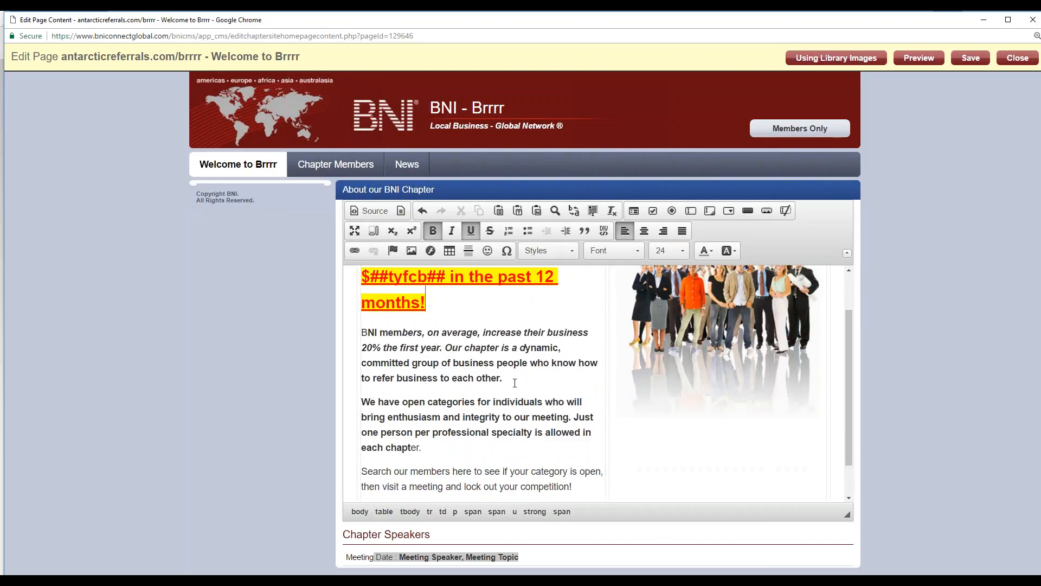
pyautogui.click(518, 380)
pyautogui.press('Return')
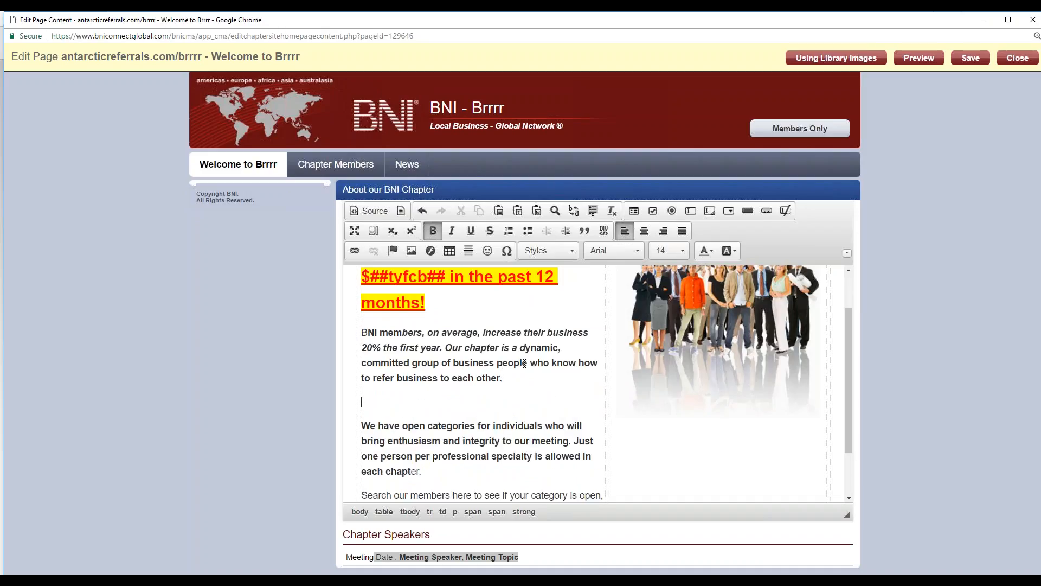
pyautogui.click(526, 232)
pyautogui.write("fdsahjldsa'hjlhjk")
pyautogui.press('Return')
pyautogui.write('hdfjkalsdhf')
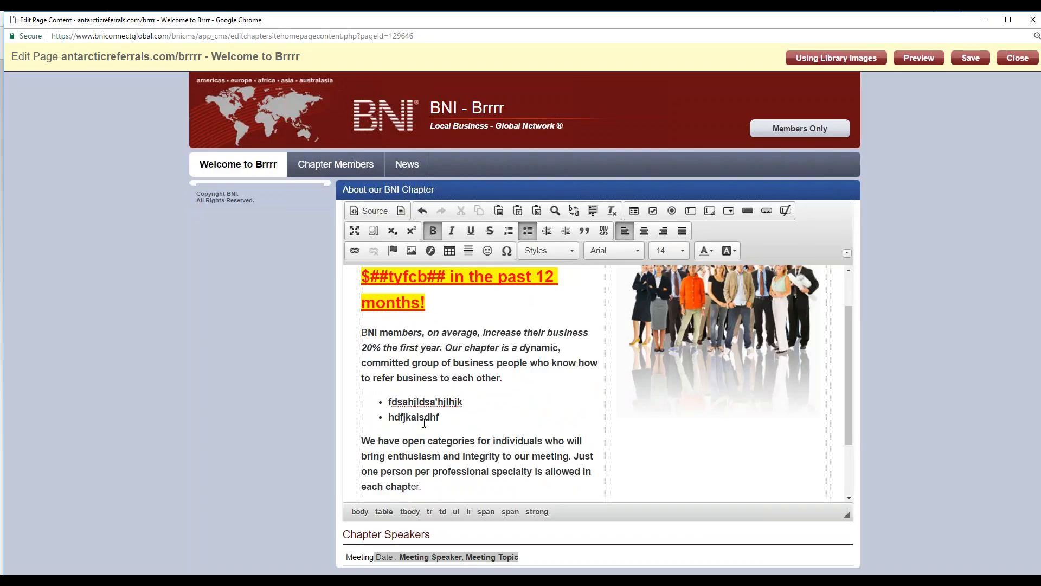
pyautogui.click(419, 455)
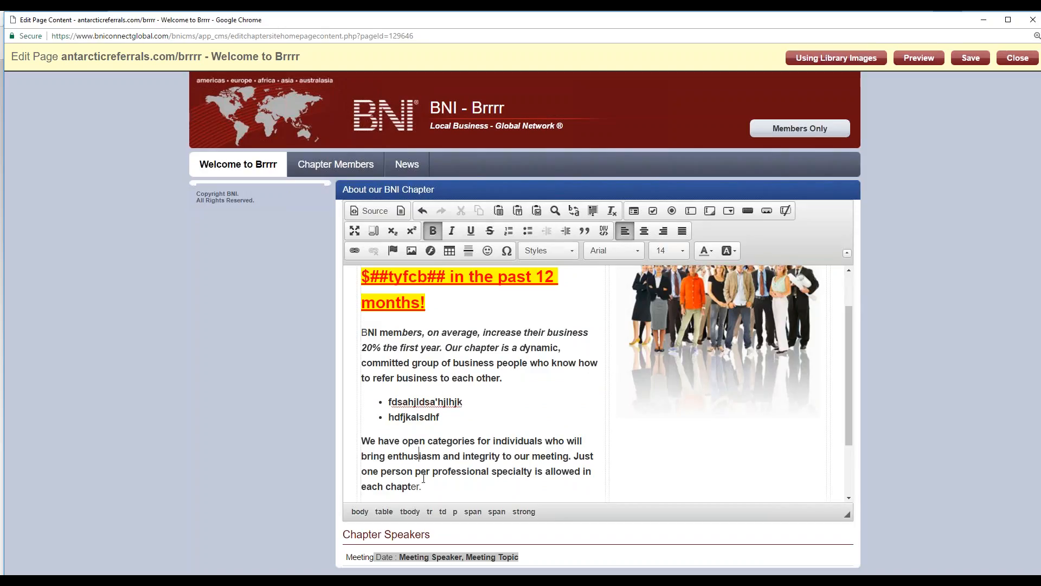
pyautogui.scroll(-2, 457, 439)
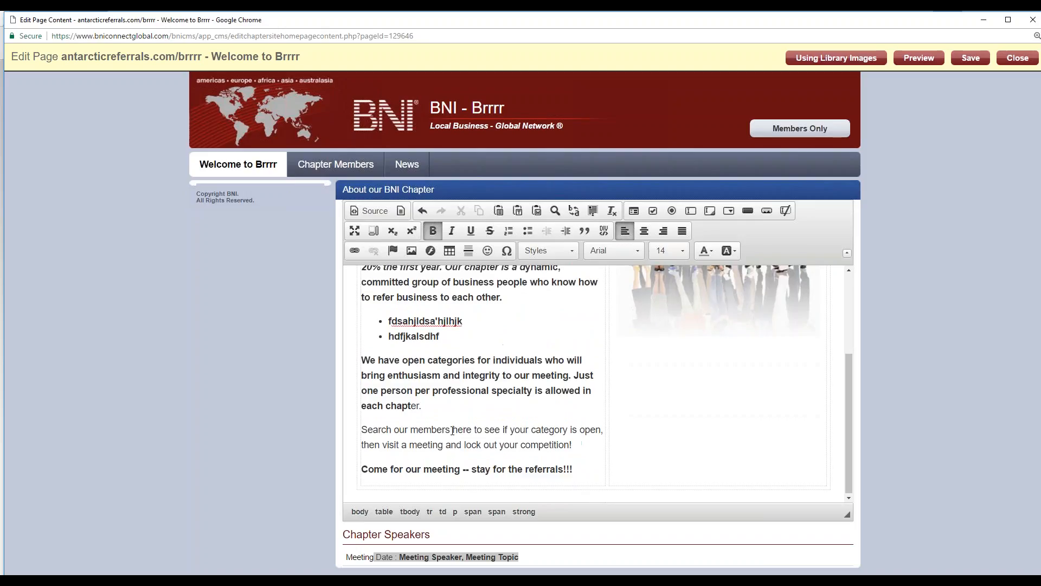
pyautogui.scroll(3, 466, 357)
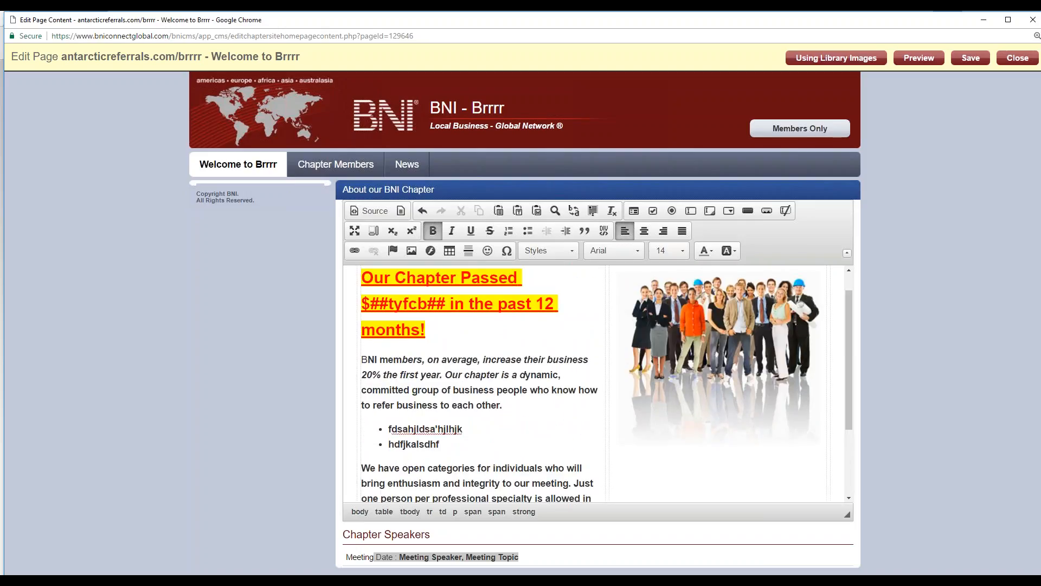
pyautogui.moveTo(378, 360); pyautogui.dragTo(359, 359)
pyautogui.click(363, 358)
pyautogui.doubleClick(363, 358)
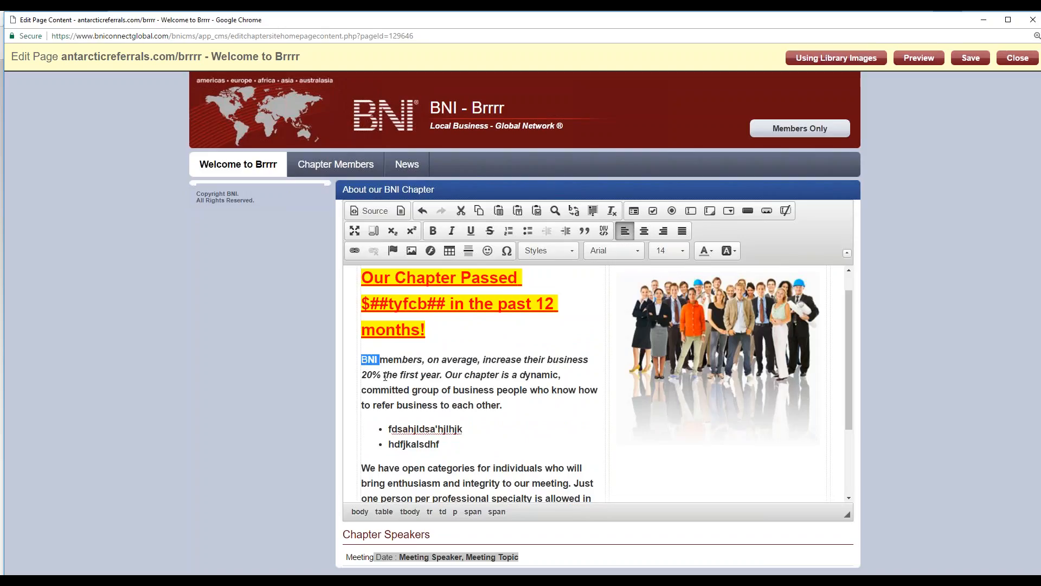
pyautogui.click(380, 362)
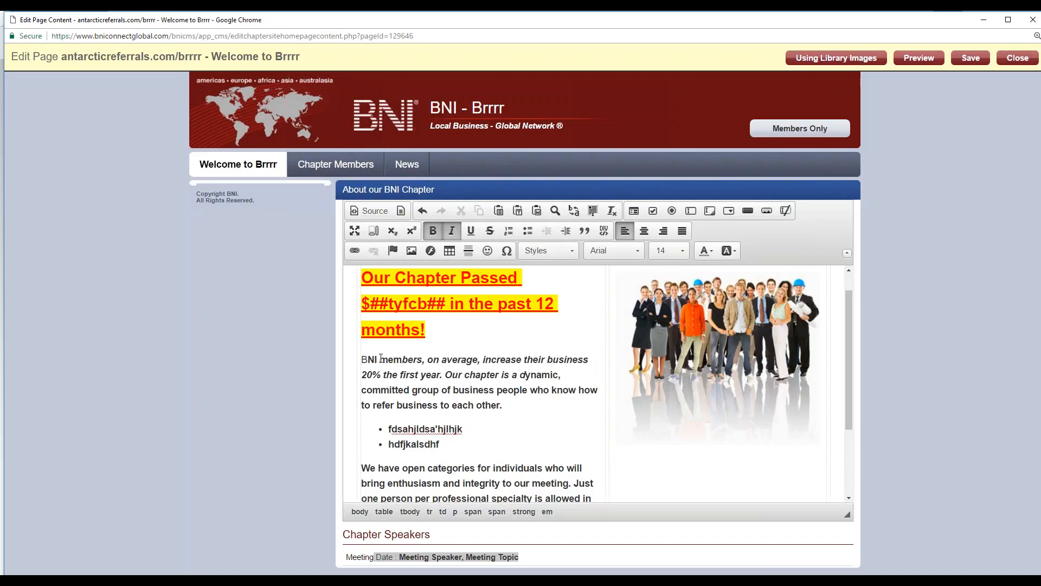
pyautogui.moveTo(376, 359); pyautogui.dragTo(361, 359)
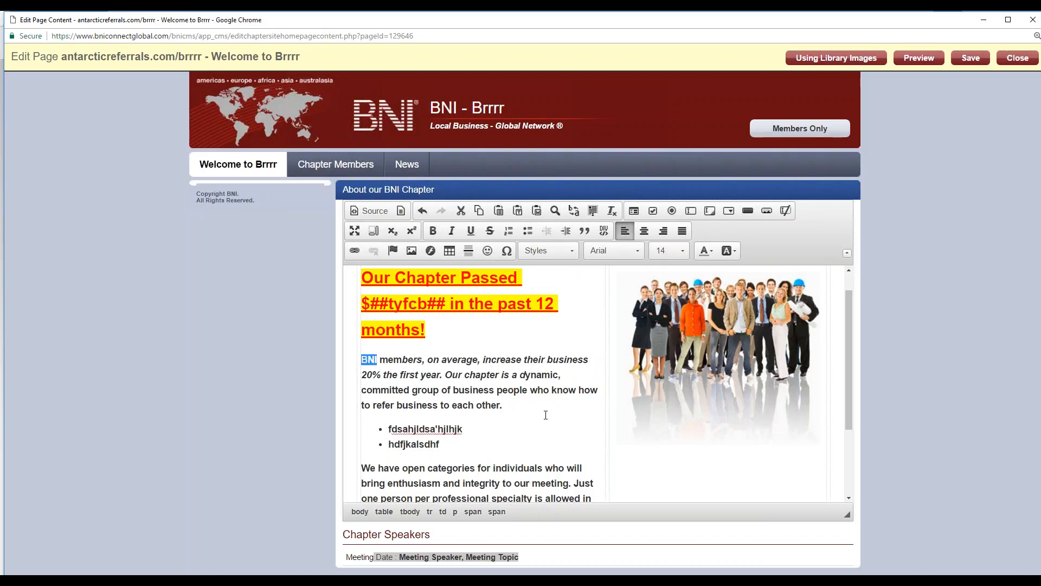
pyautogui.click(355, 251)
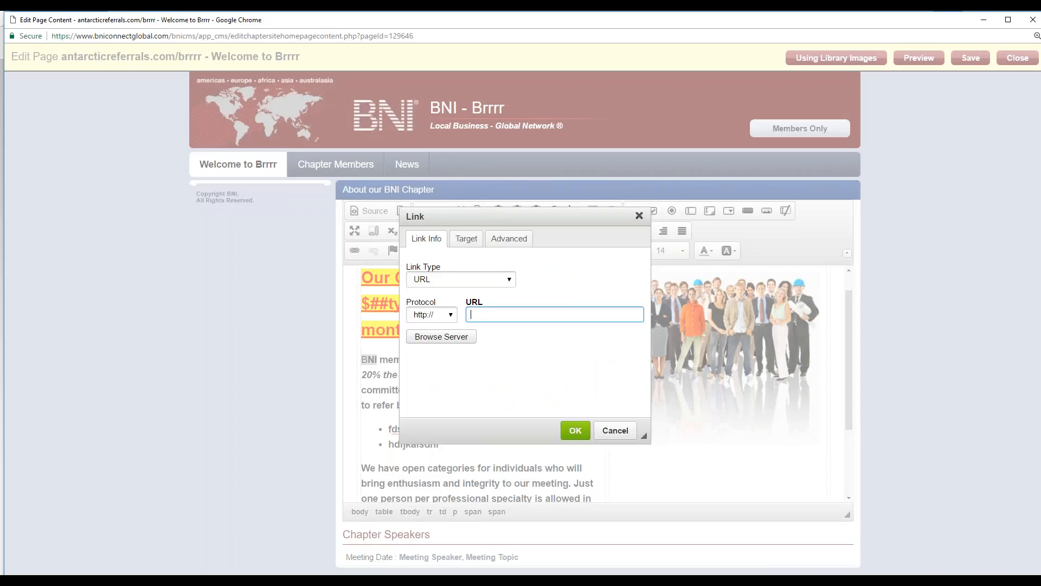
pyautogui.write('www.bni.com')
pyautogui.press('Return')
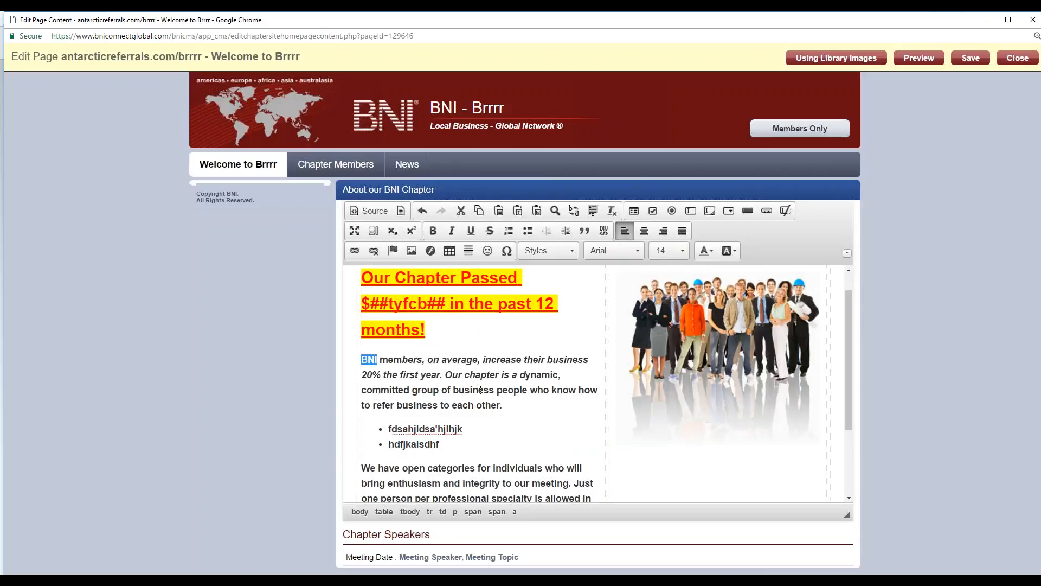
pyautogui.click(481, 389)
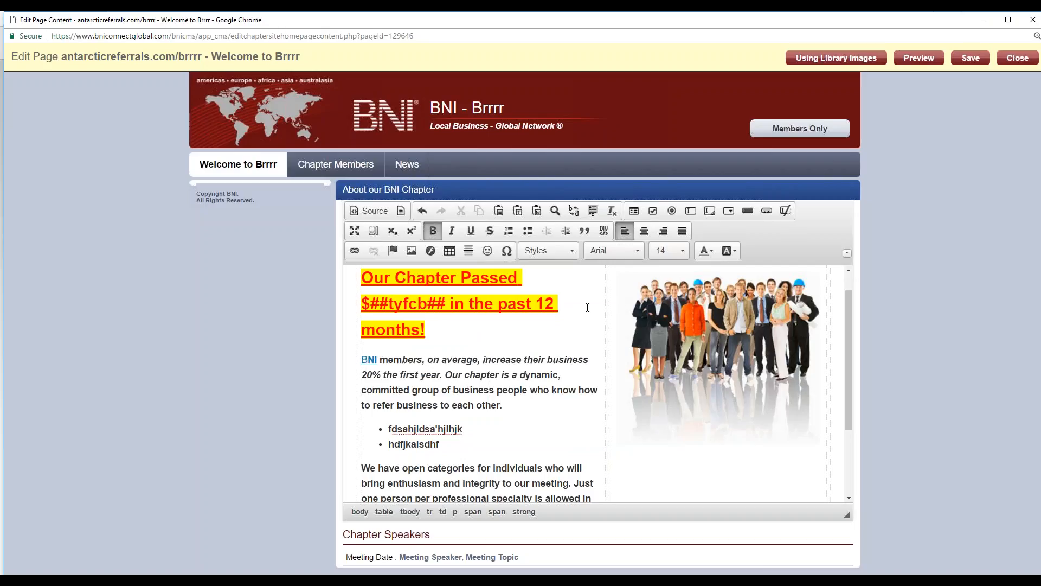
# Step: Insert the library image gcsc_1487189716.png on a new line after the paragraph ending "allowed in each chapter."
pyautogui.click(484, 403)
pyautogui.scroll(-2, 502, 410)
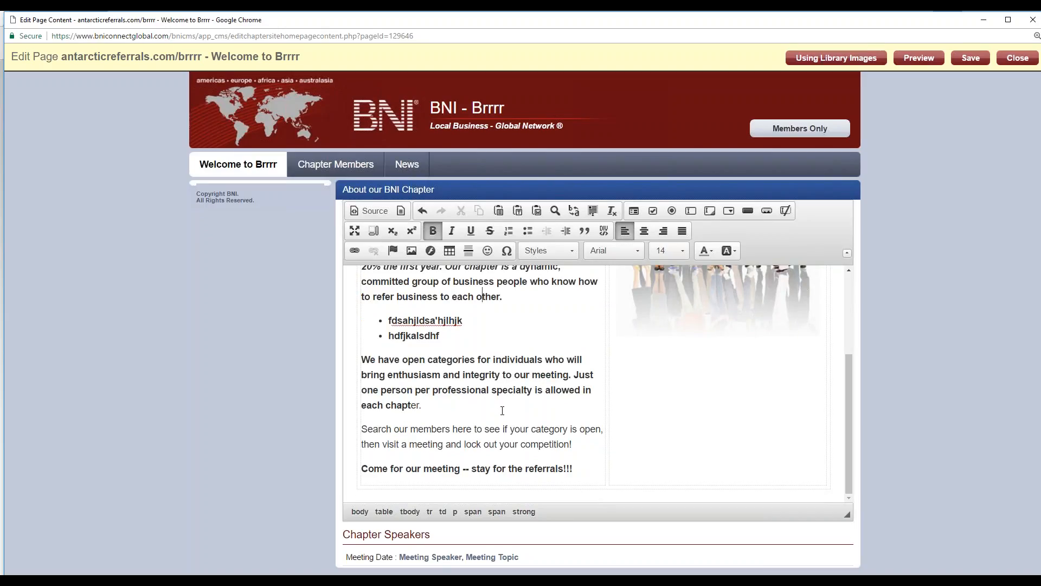
pyautogui.click(455, 408)
pyautogui.press('Return')
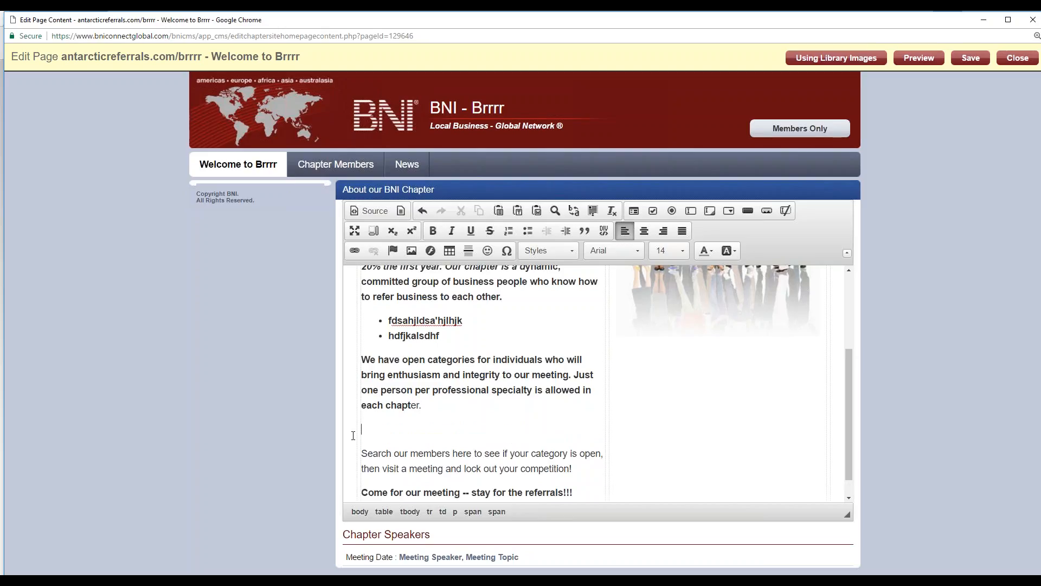
pyautogui.click(412, 251)
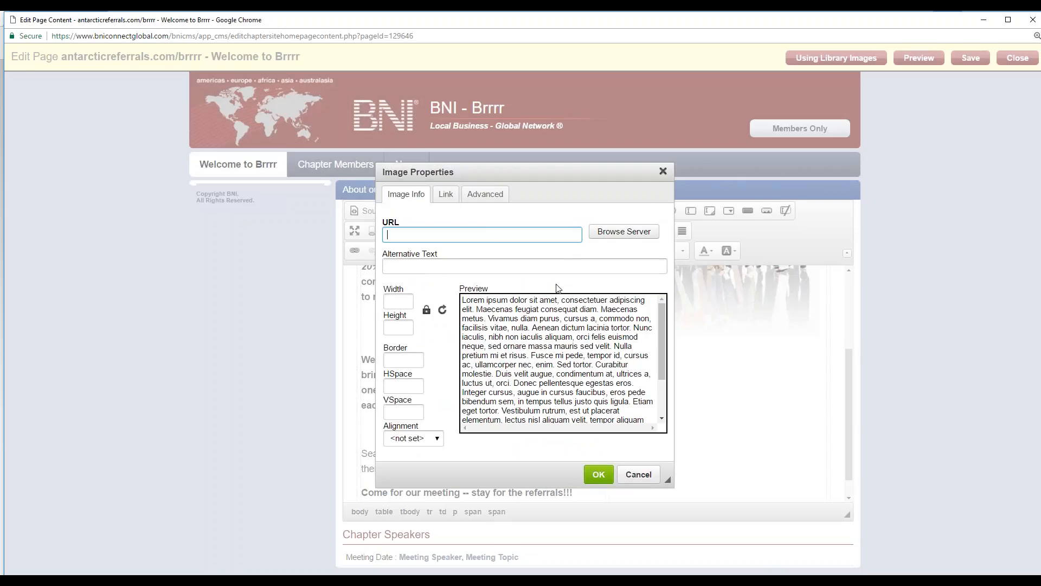
pyautogui.click(623, 242)
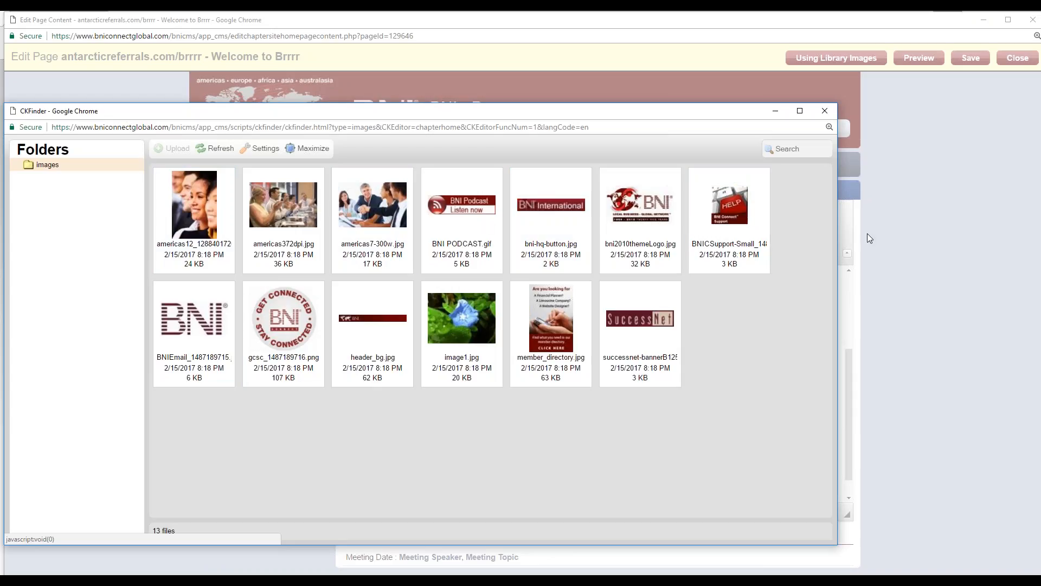
pyautogui.click(279, 337)
pyautogui.press('Left')
pyautogui.click(761, 217)
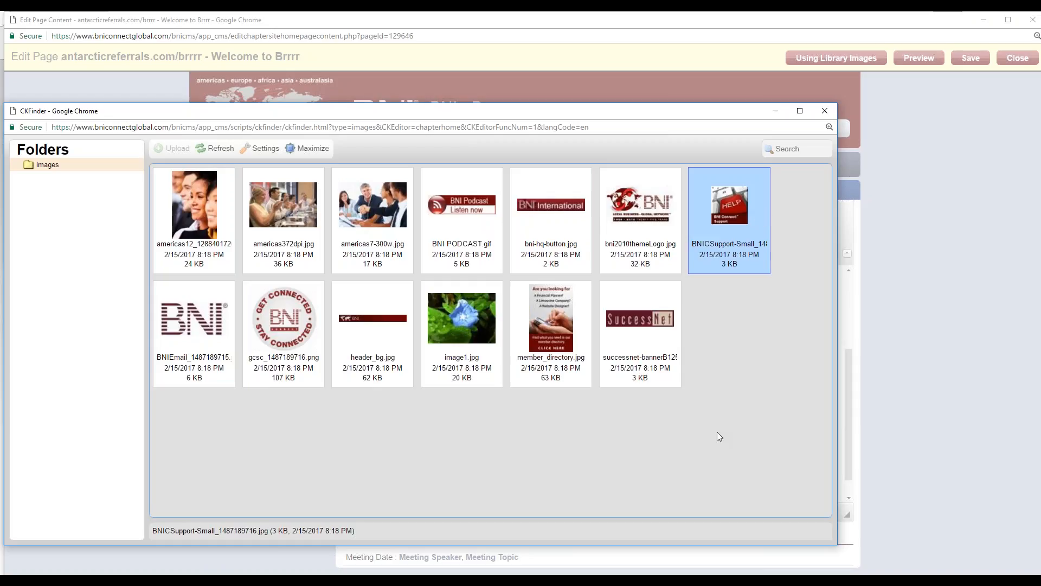
pyautogui.click(293, 334)
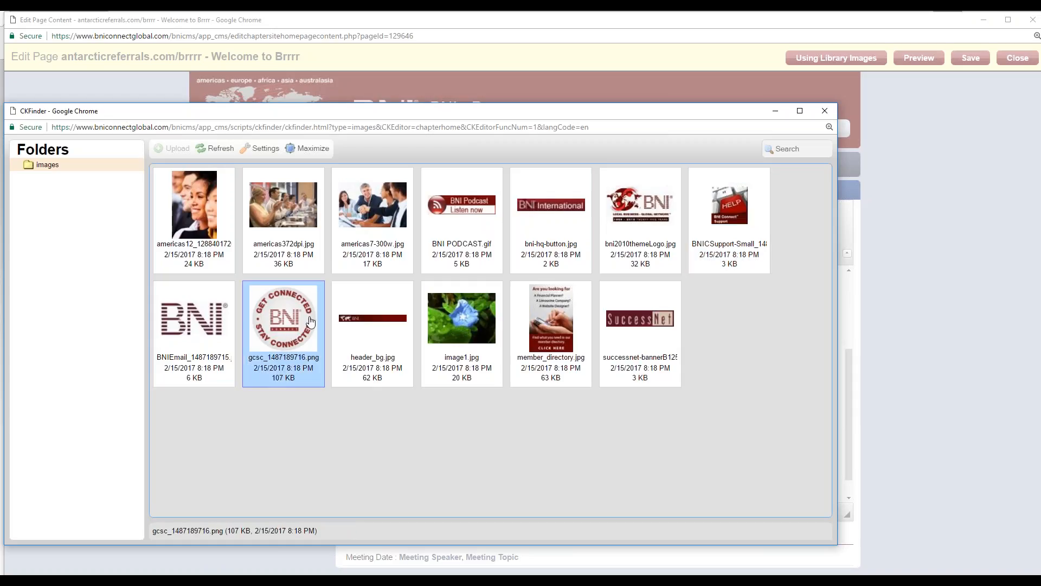
pyautogui.doubleClick(288, 312)
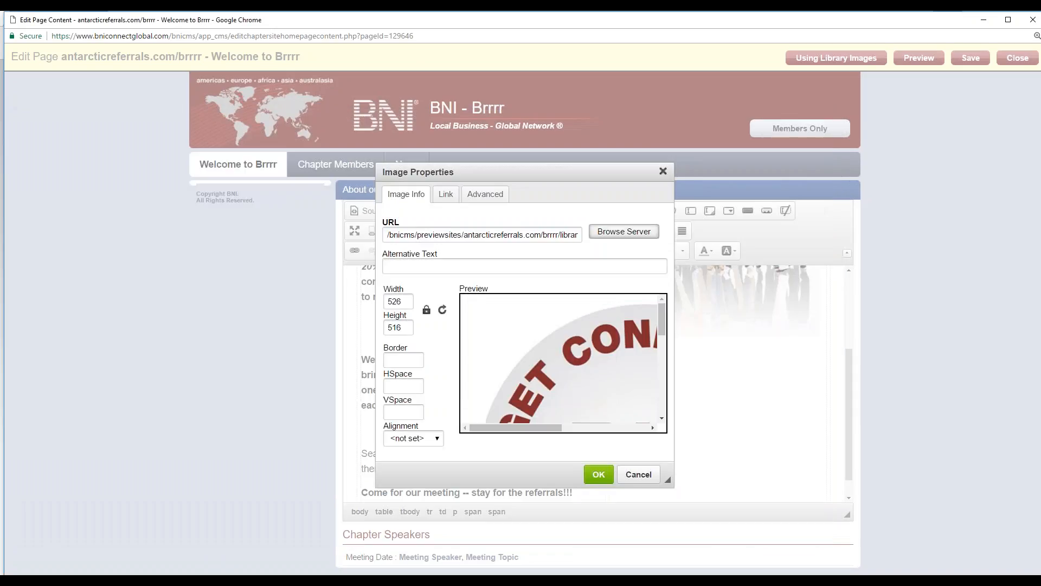
pyautogui.click(599, 474)
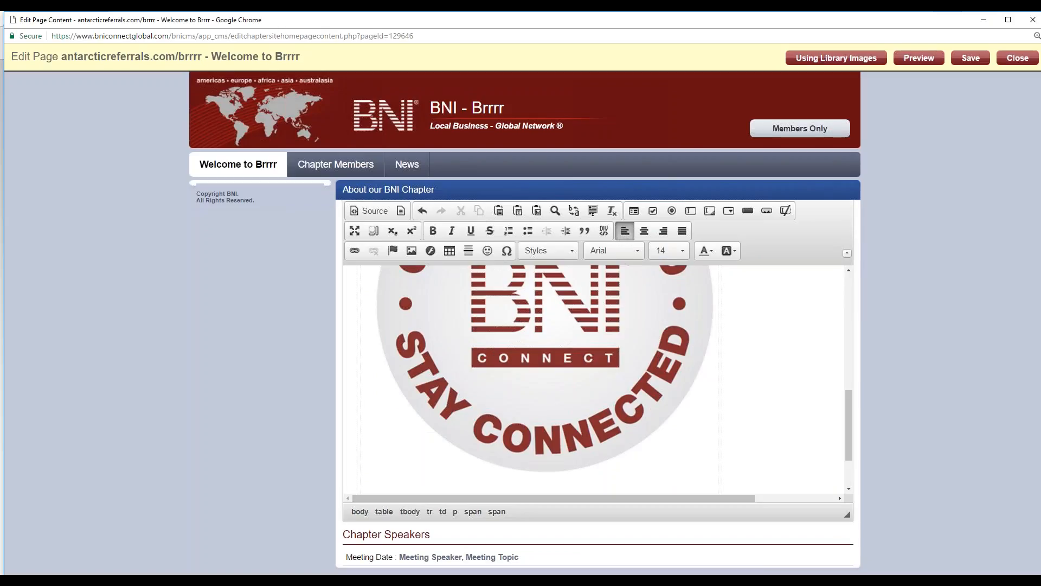
# Step: Set the inserted Get Connected Stay Connected image's width to 150 with its proportions locked
pyautogui.moveTo(848, 415); pyautogui.dragTo(854, 376)
pyautogui.click(551, 366)
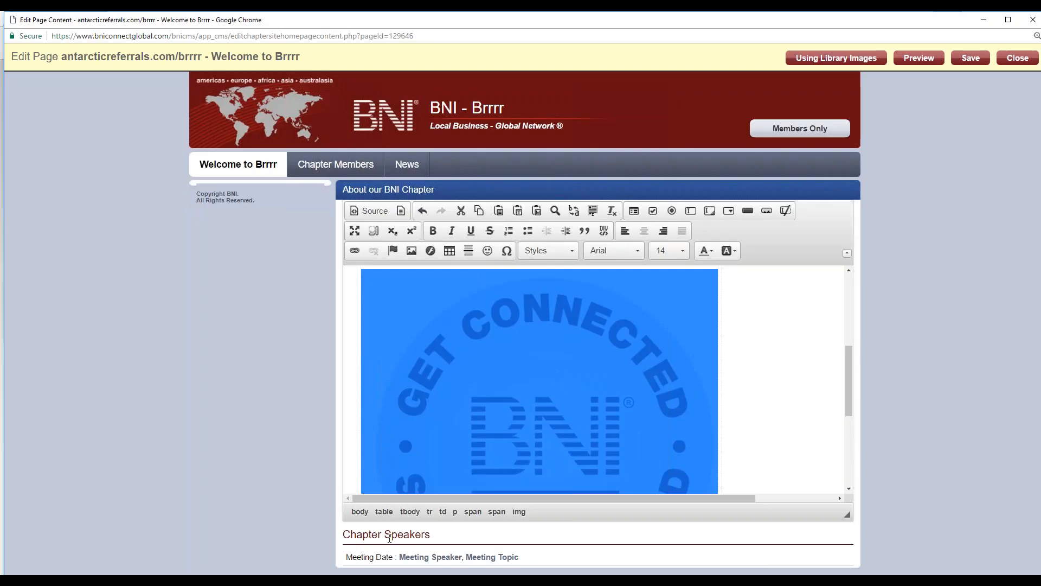
pyautogui.click(410, 252)
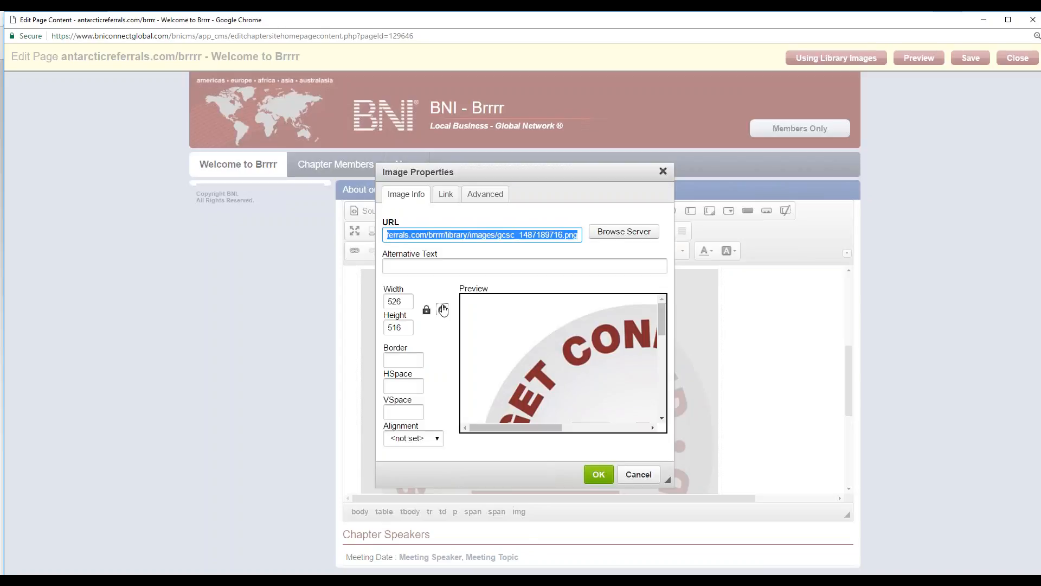
pyautogui.moveTo(405, 302); pyautogui.dragTo(375, 302)
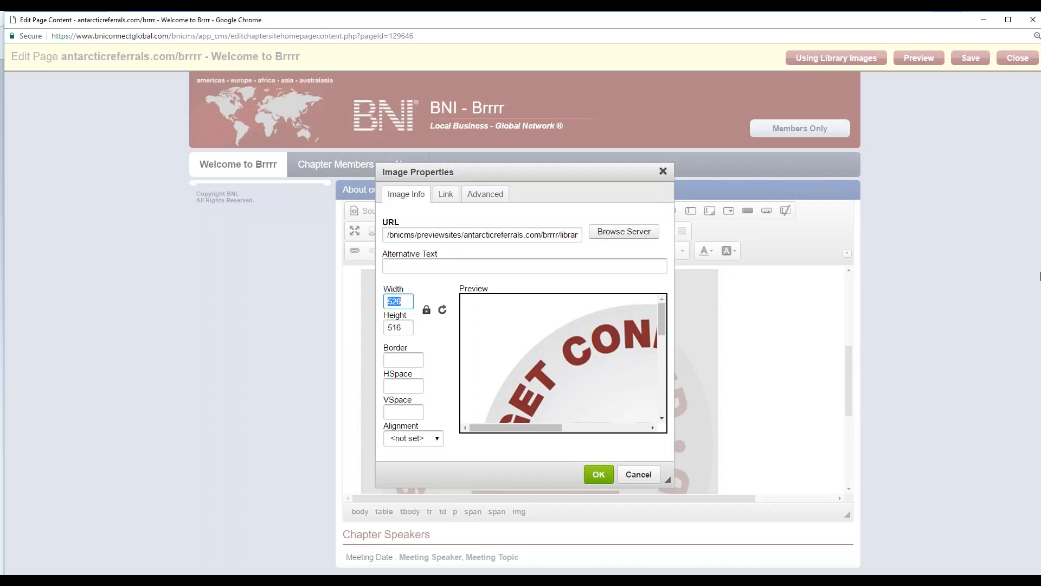
pyautogui.write('150')
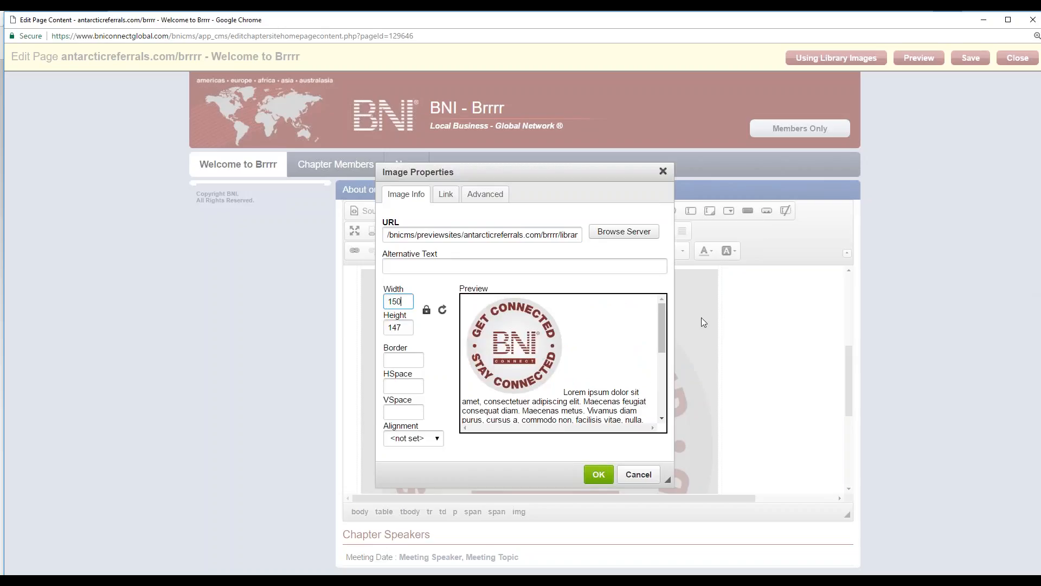
pyautogui.click(598, 475)
pyautogui.click(490, 445)
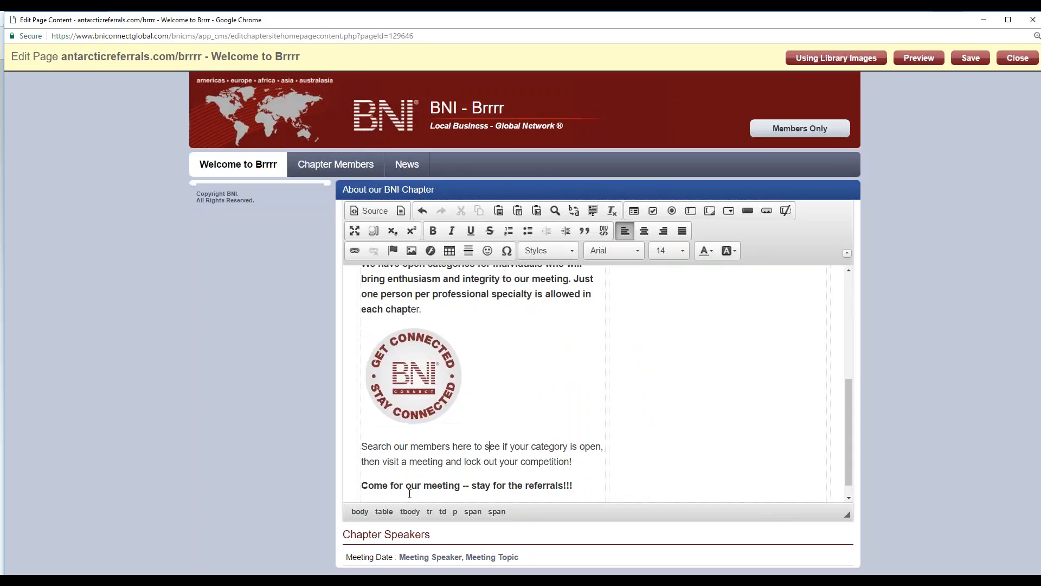
pyautogui.scroll(-1, 409, 494)
pyautogui.scroll(3, 409, 493)
pyautogui.scroll(-2, 408, 493)
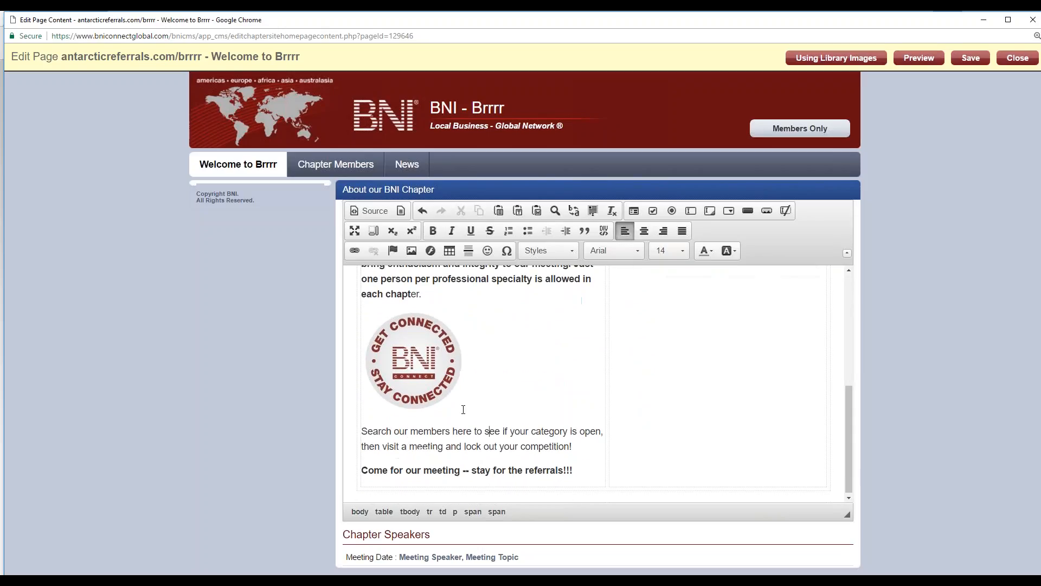
pyautogui.click(415, 358)
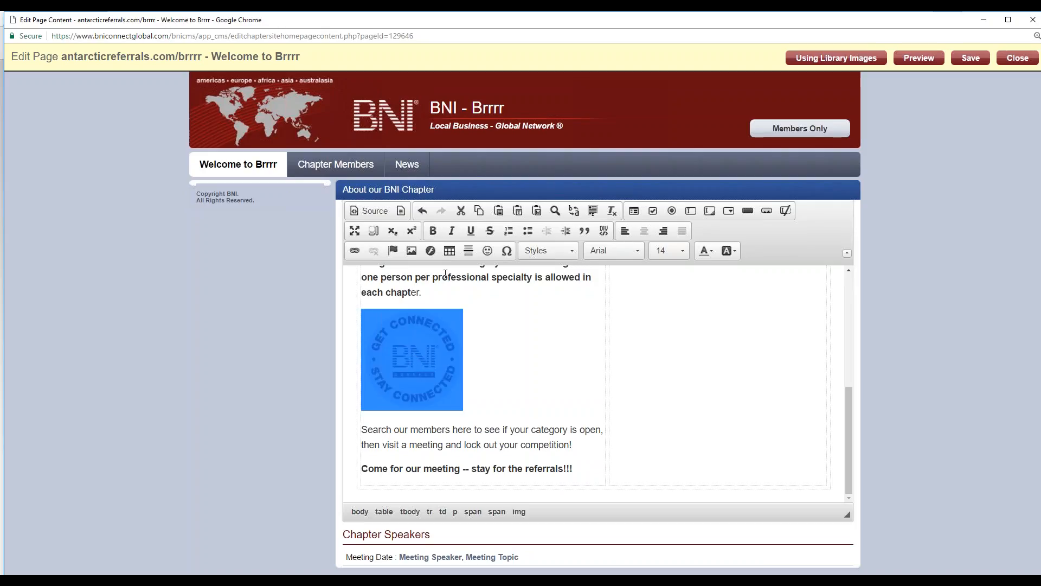
pyautogui.click(355, 246)
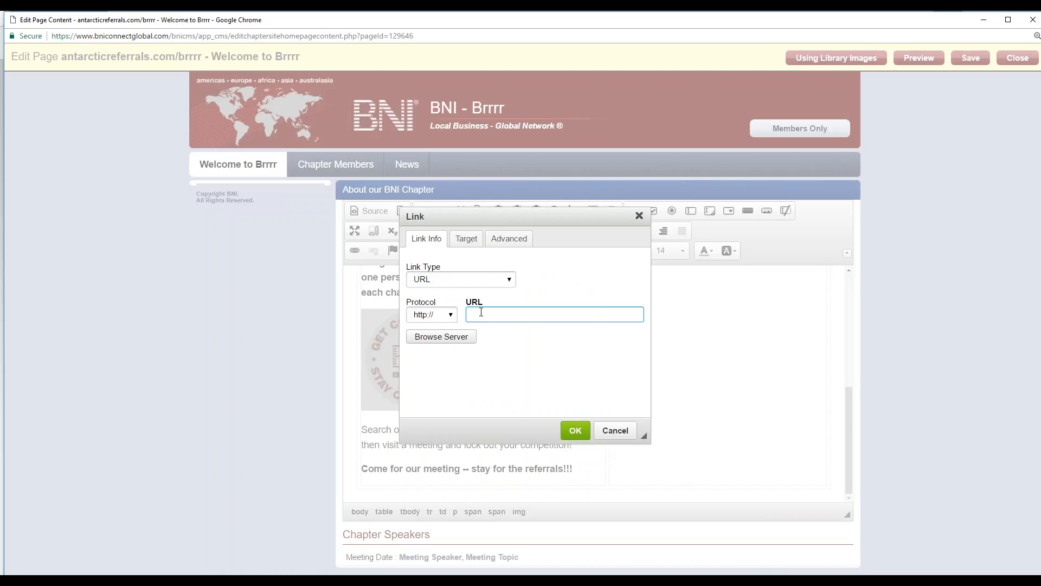
pyautogui.write('support.bniconnect.com')
pyautogui.press('Return')
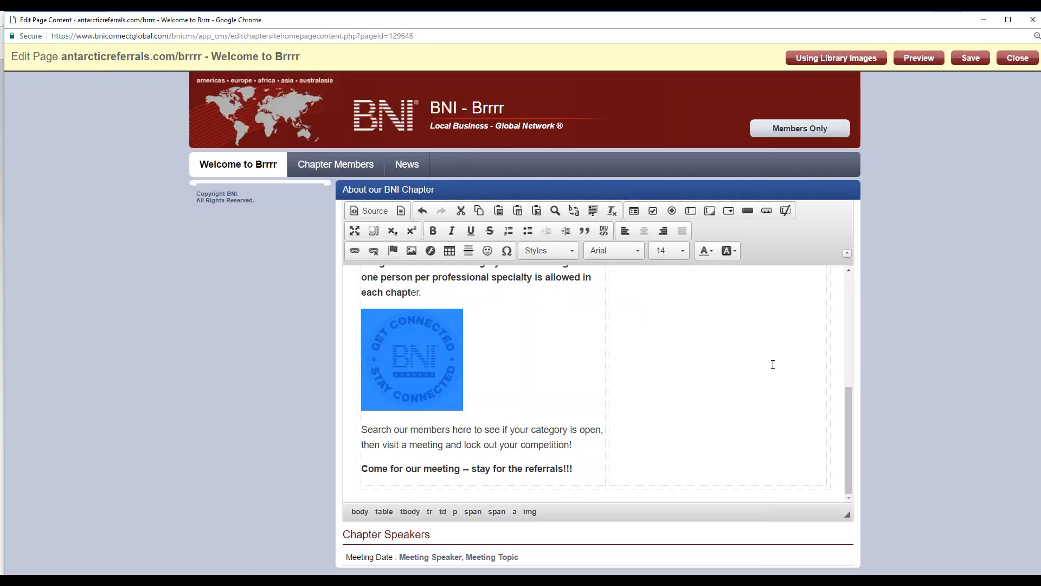
# Step: Examine the HTML source of the home page content, and return to the formatted view
pyautogui.scroll(5, 492, 374)
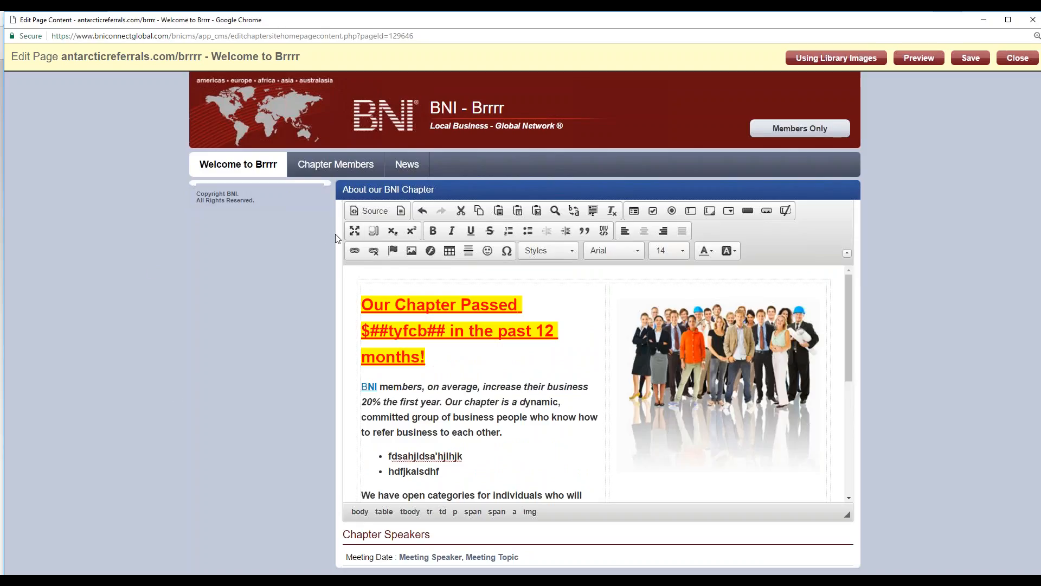
pyautogui.click(373, 214)
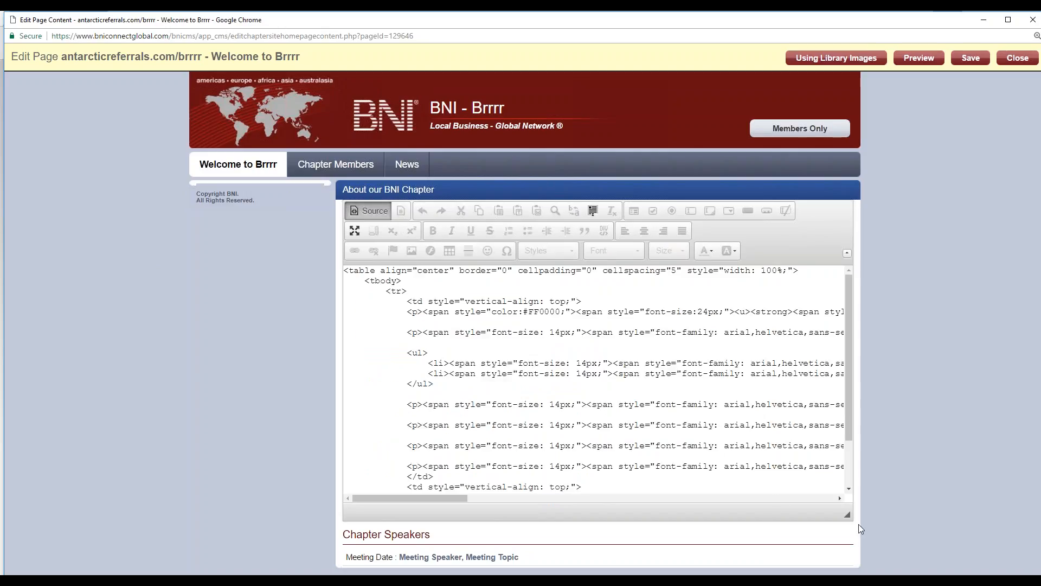
pyautogui.scroll(-2, 687, 411)
pyautogui.scroll(2, 685, 411)
pyautogui.scroll(-2, 506, 293)
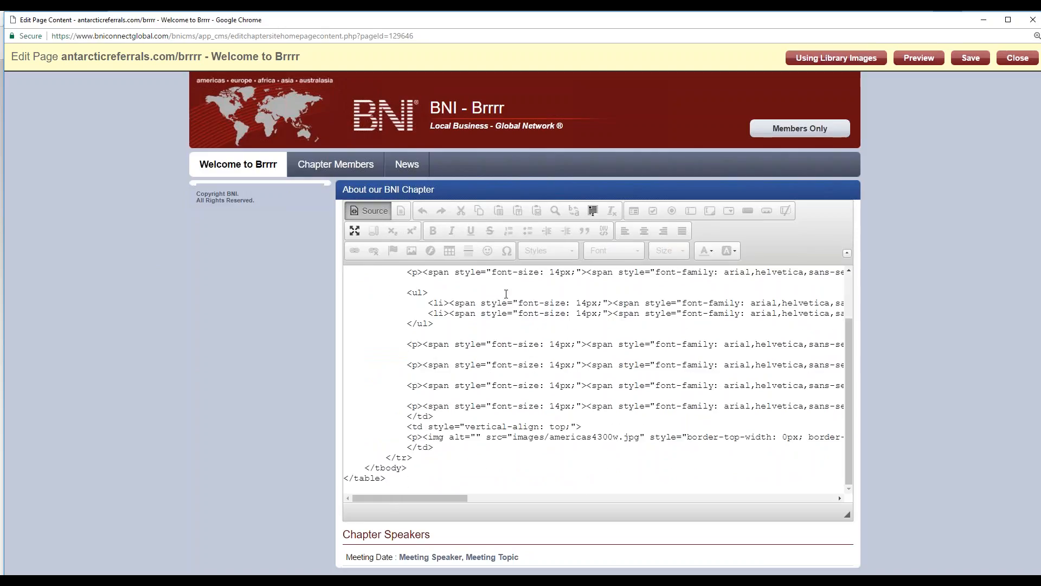
pyautogui.scroll(2, 541, 365)
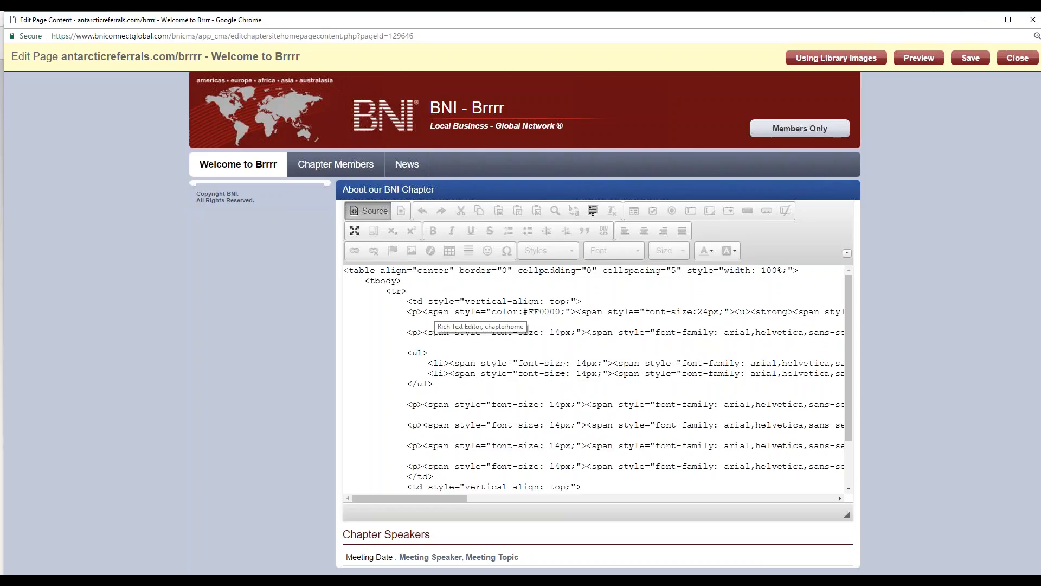
pyautogui.click(359, 213)
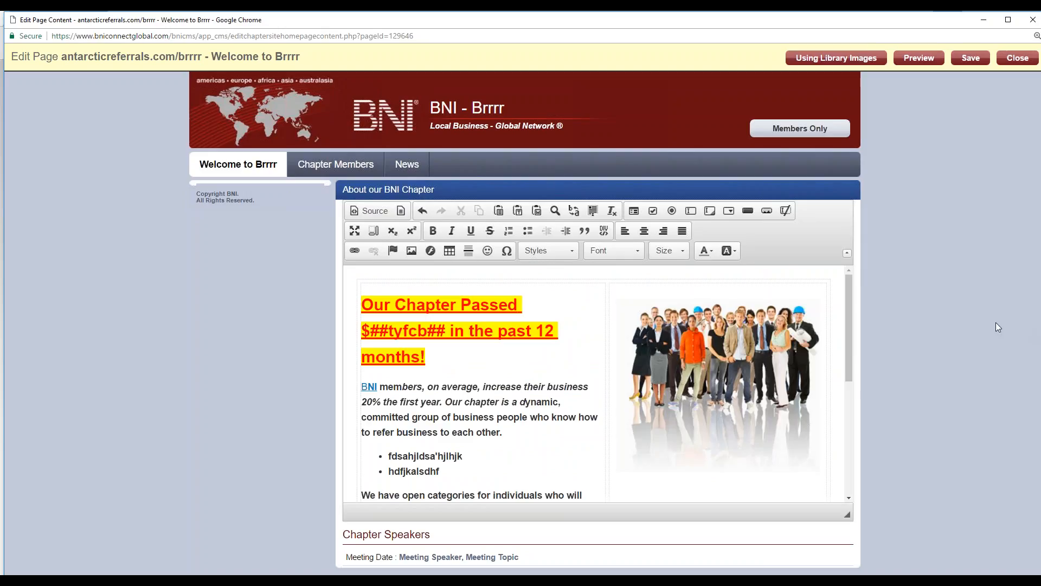
# Step: Save the edited Welcome to Brrrr page content and close the page editor
pyautogui.click(961, 62)
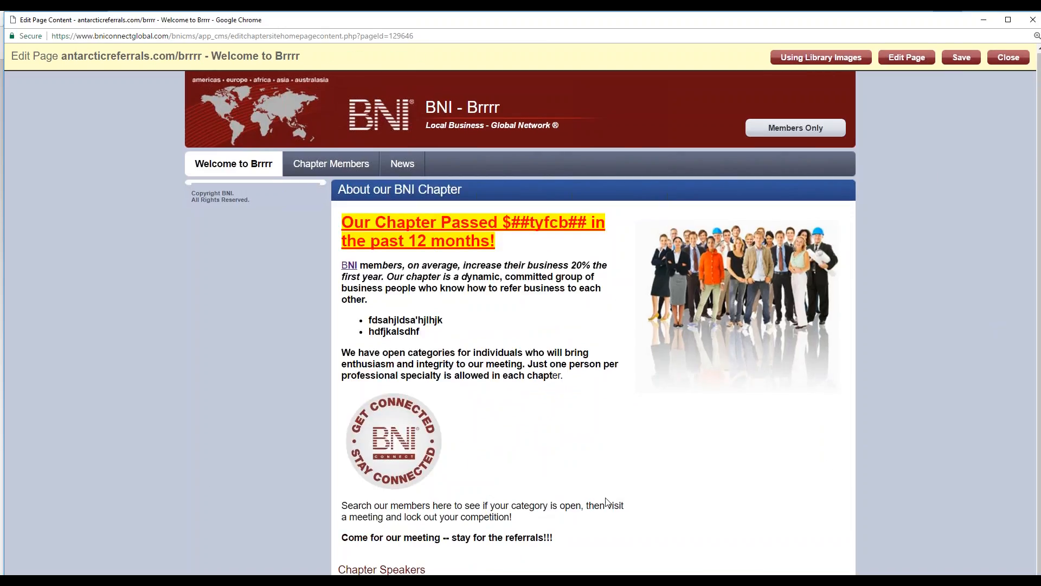
pyautogui.click(1007, 56)
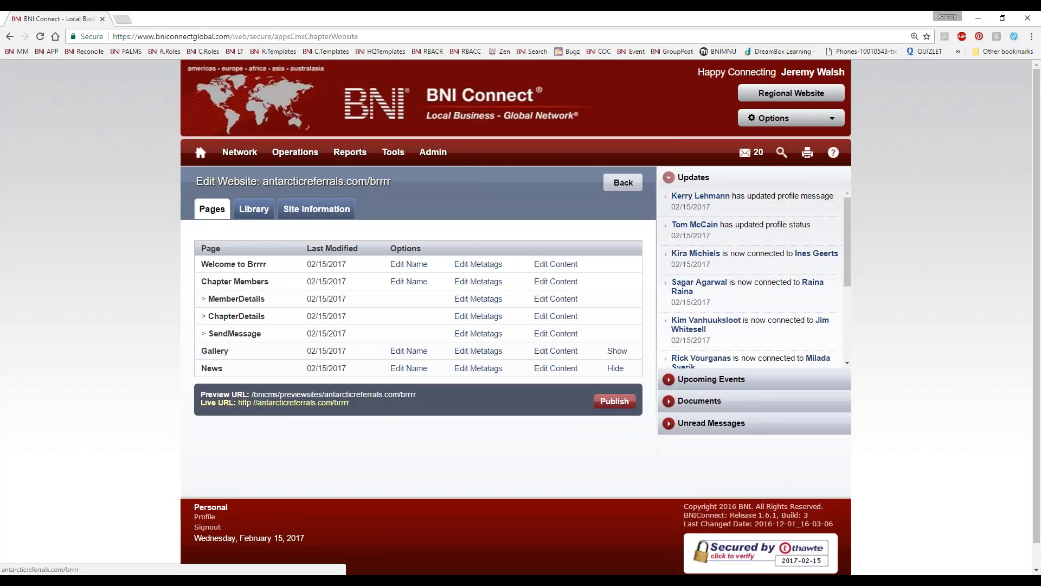
# Step: Compare the home page on the live site antarcticreferrals.com/brrrr with its preview site version
pyautogui.click(270, 403)
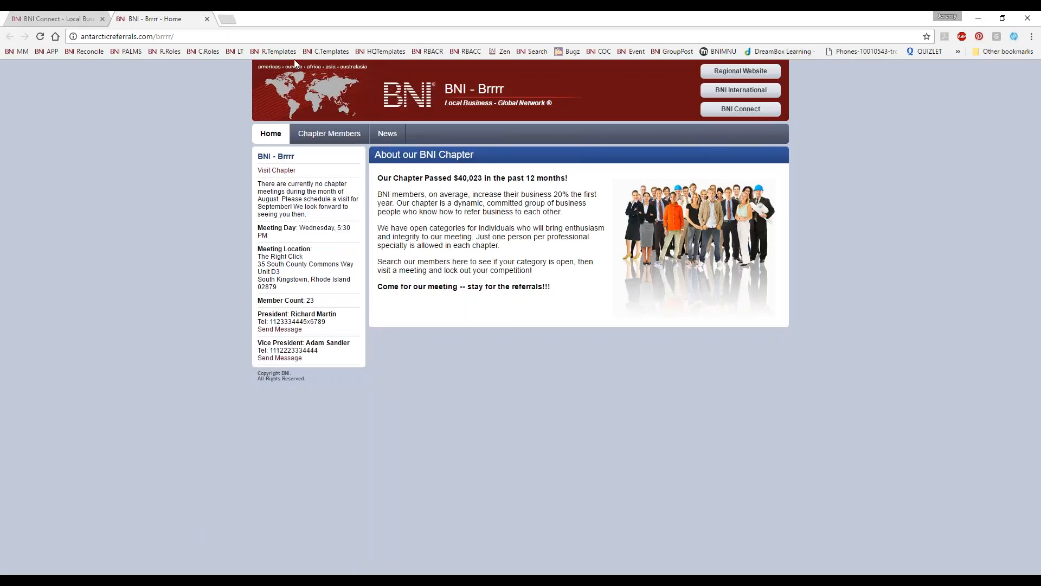
pyautogui.click(207, 19)
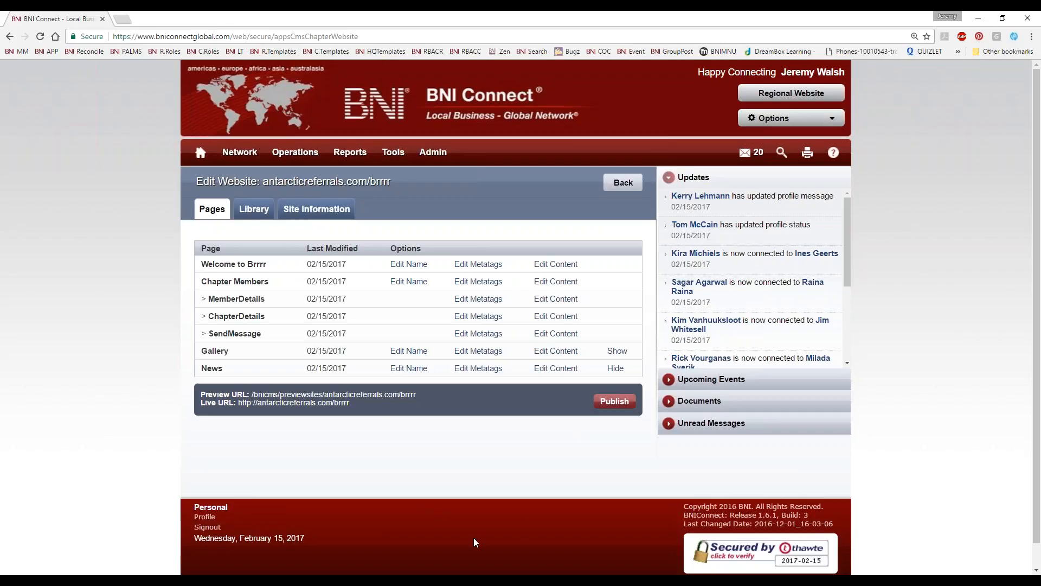
pyautogui.click(411, 394)
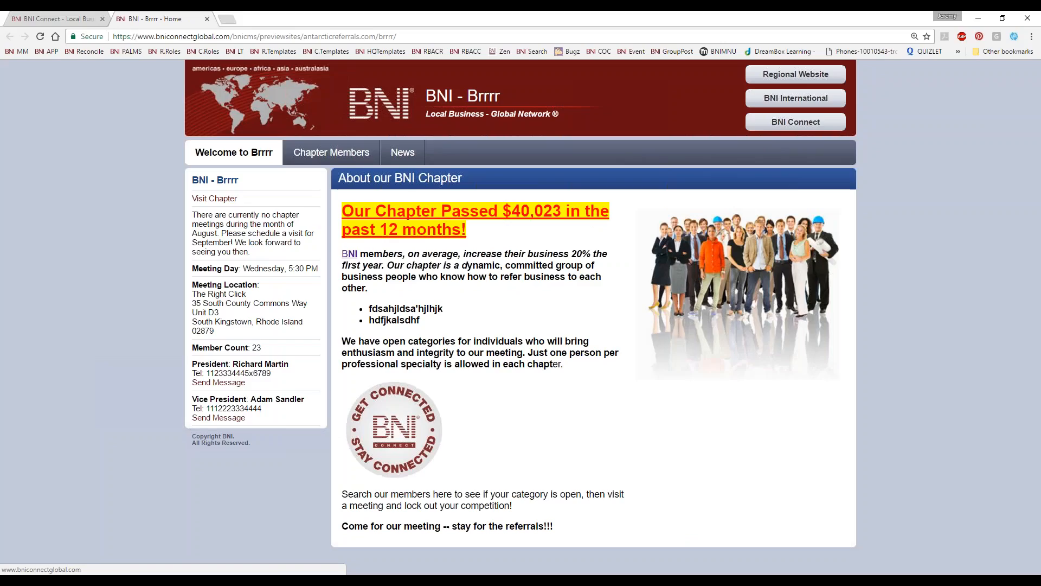
# Step: Test the BNI text link and the Get Connected Stay Connected image link on the preview home page, and close the preview
pyautogui.click(348, 255)
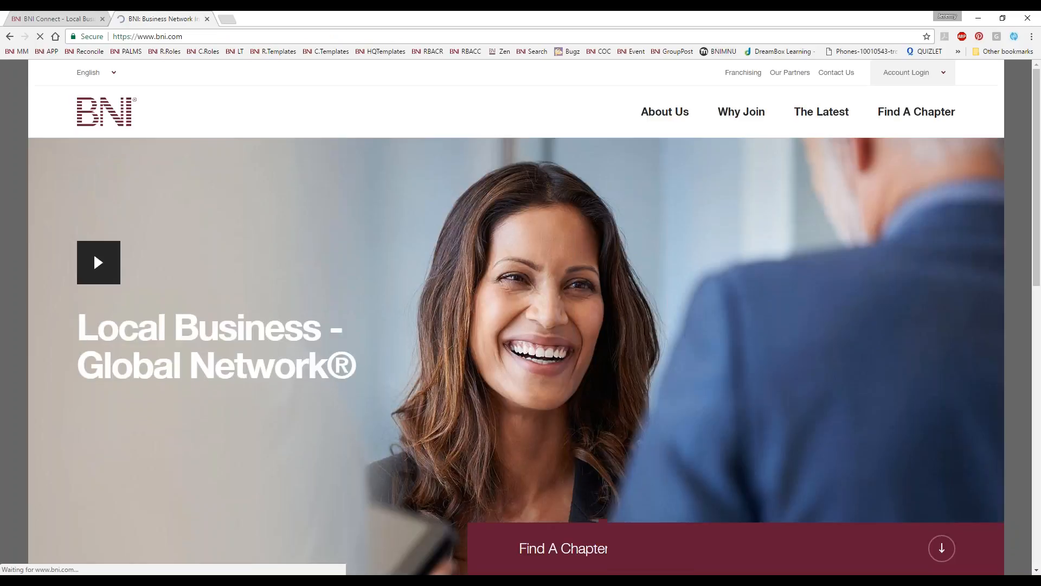
pyautogui.click(9, 37)
pyautogui.click(408, 425)
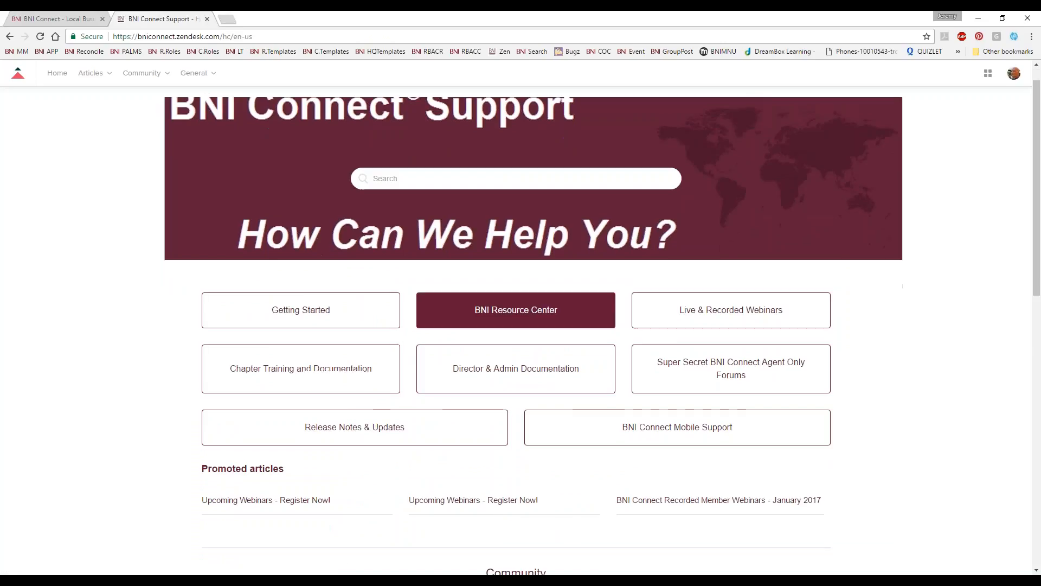
pyautogui.click(206, 19)
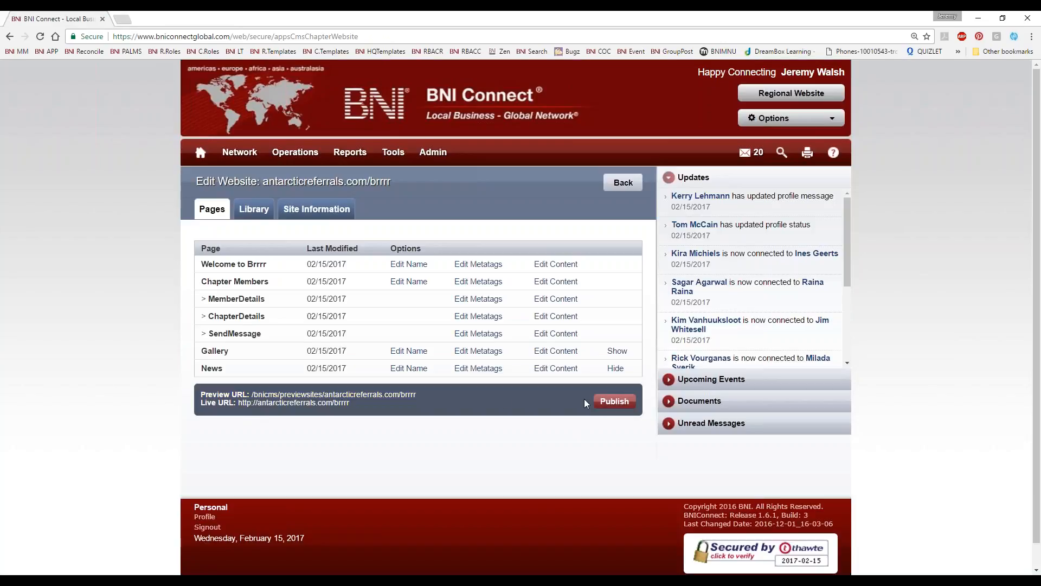
# Step: Publish the chapter website and check the updated home page on the live site antarcticreferrals.com/brrrr
pyautogui.click(614, 401)
pyautogui.click(271, 402)
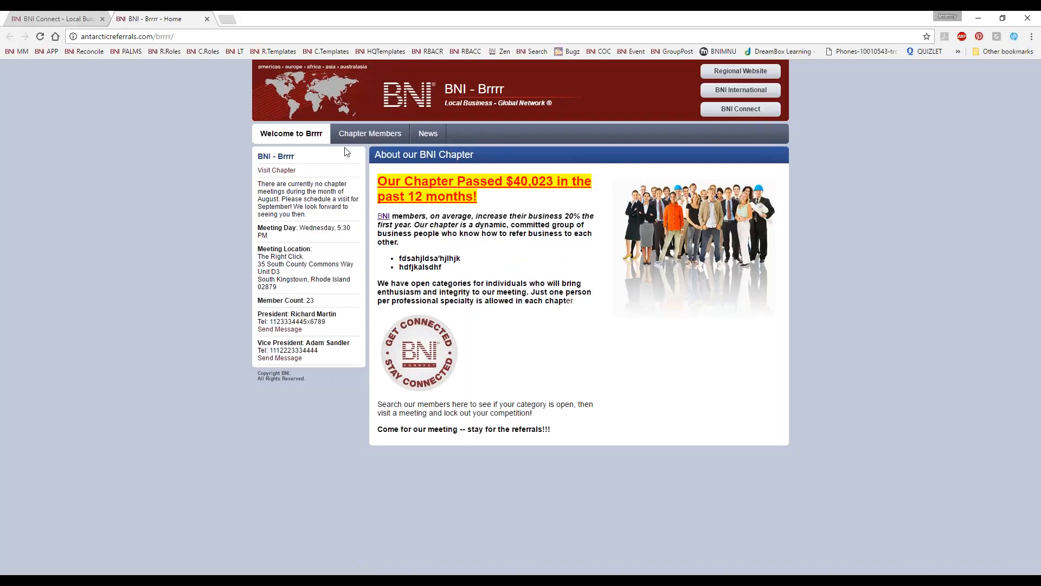
pyautogui.click(206, 19)
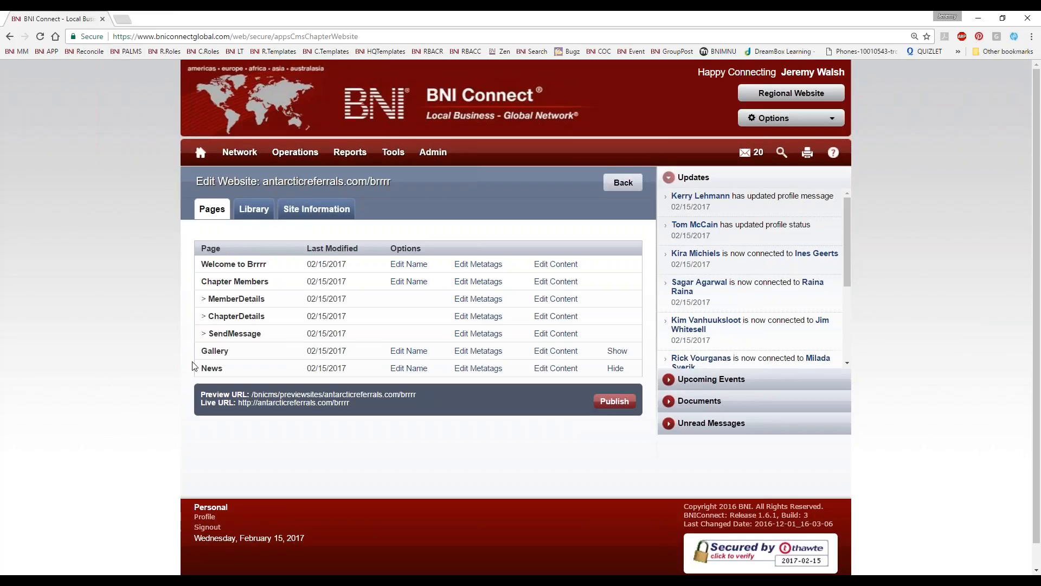
# Step: Set the hidden Gallery page of the chapter website to show, confirming the change
pyautogui.moveTo(199, 356); pyautogui.dragTo(225, 351)
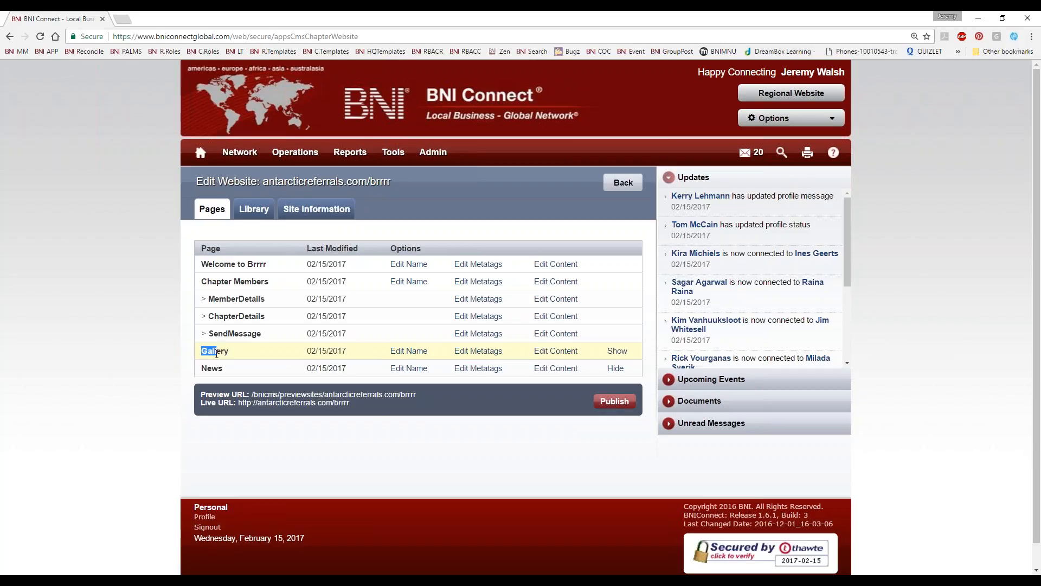
pyautogui.click(616, 351)
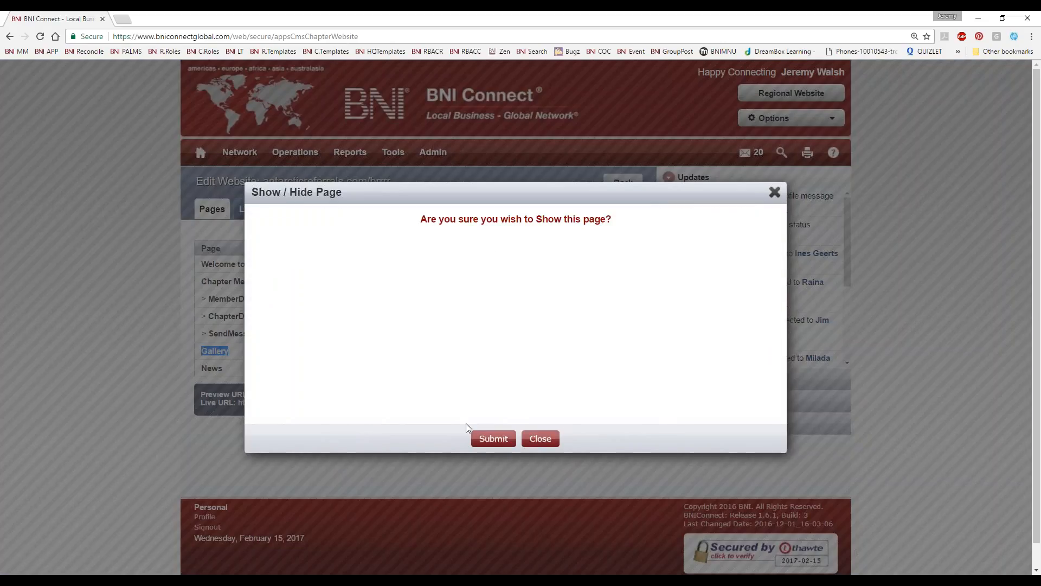
pyautogui.click(491, 437)
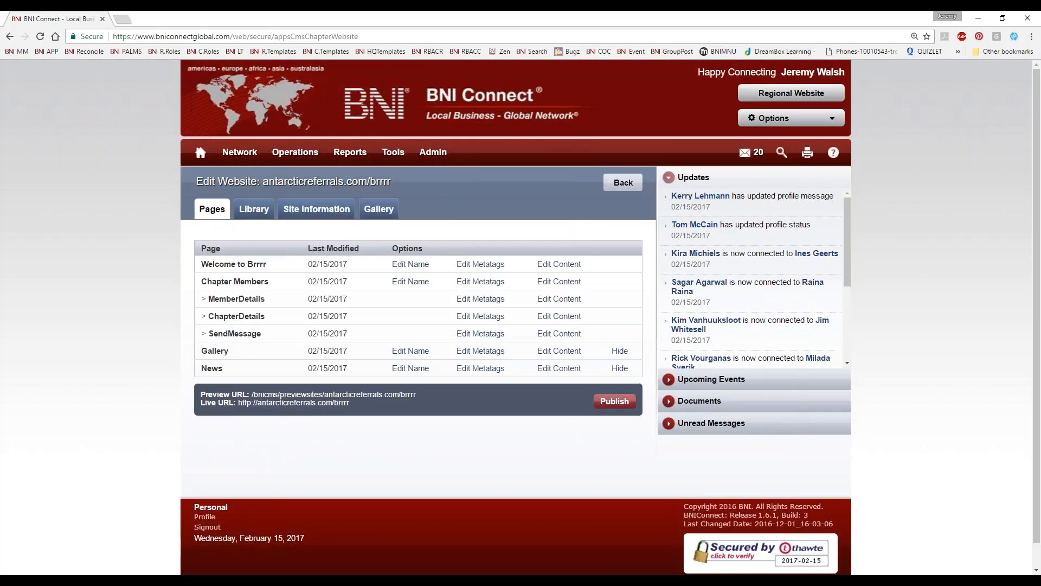
# Step: Check the Gallery page on the preview version of the chapter website, and close the preview
pyautogui.click(255, 395)
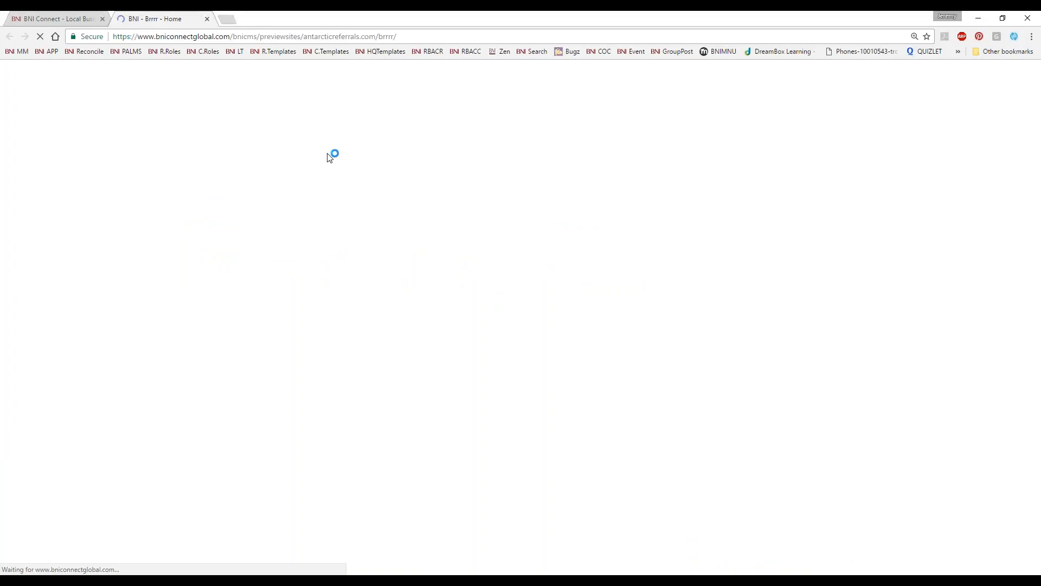
pyautogui.click(414, 154)
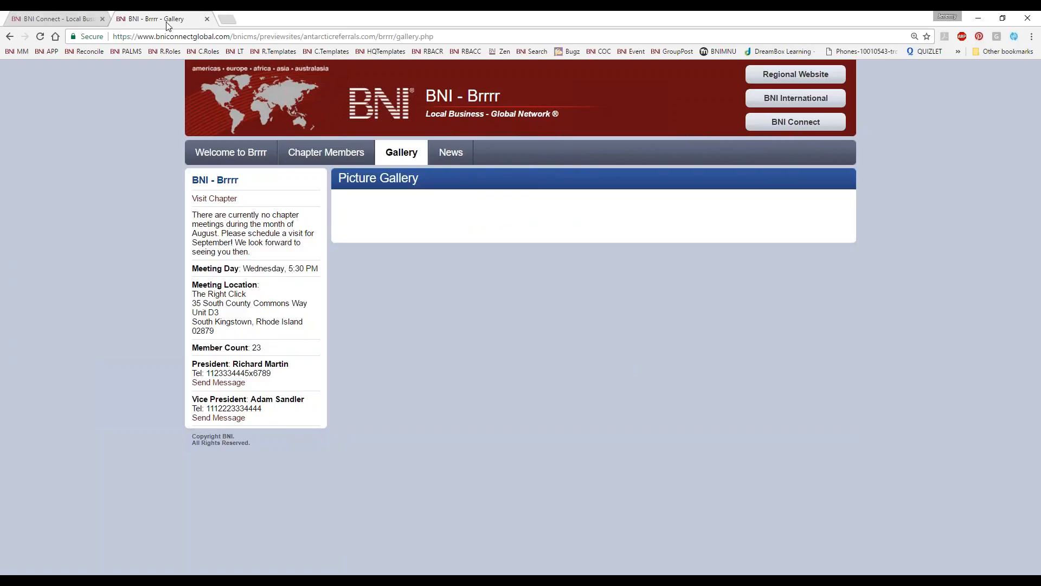
pyautogui.click(207, 19)
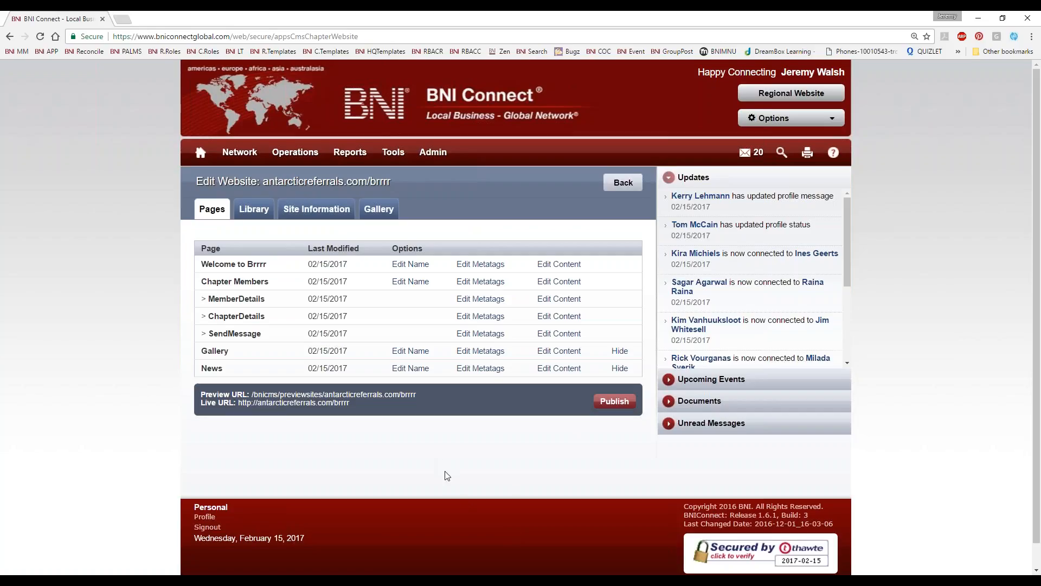
# Step: Add a gallery album named Wicked Cool Pictures with the description Chapter Pics
pyautogui.click(385, 217)
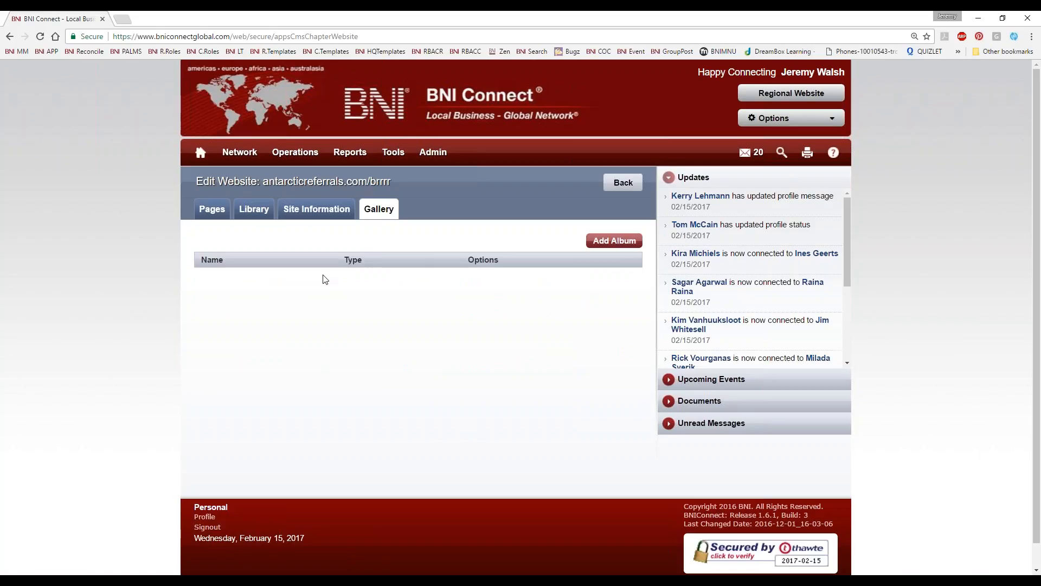
pyautogui.click(612, 241)
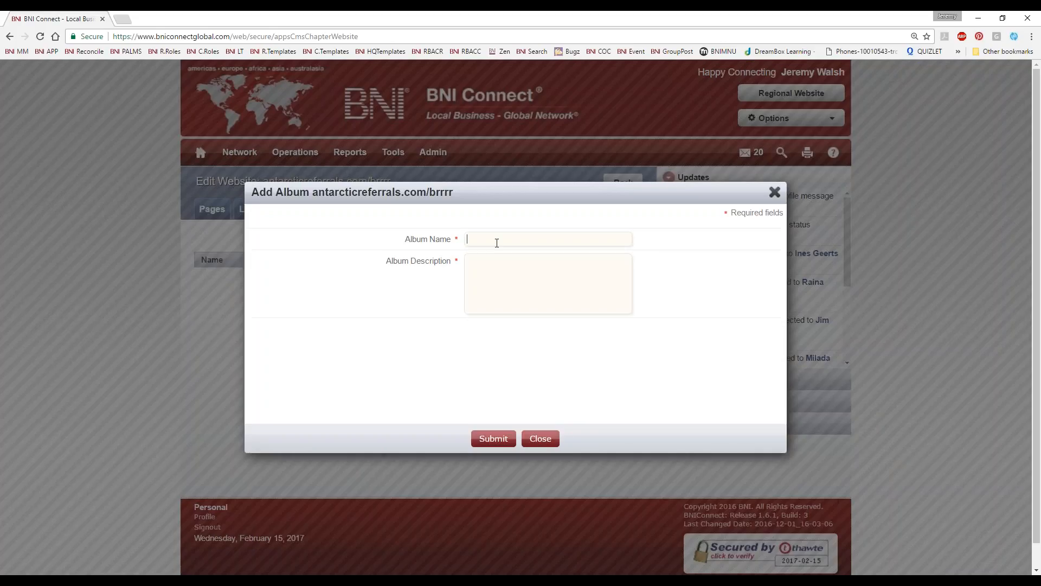
pyautogui.write('Wicket')
pyautogui.write(' Cool Pictures')
pyautogui.press('Tab')
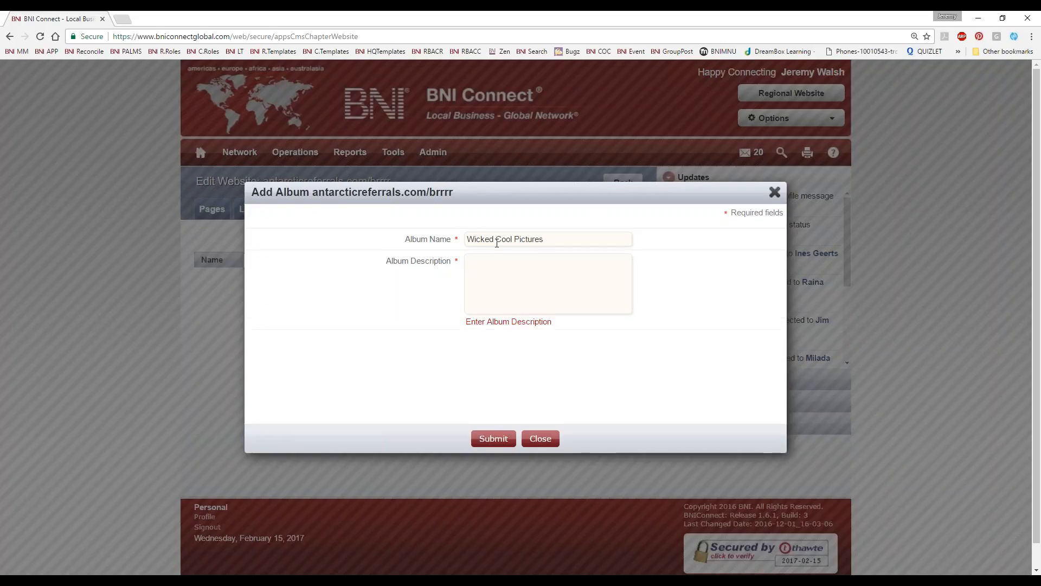
pyautogui.write('Chapter Pics')
pyautogui.click(491, 438)
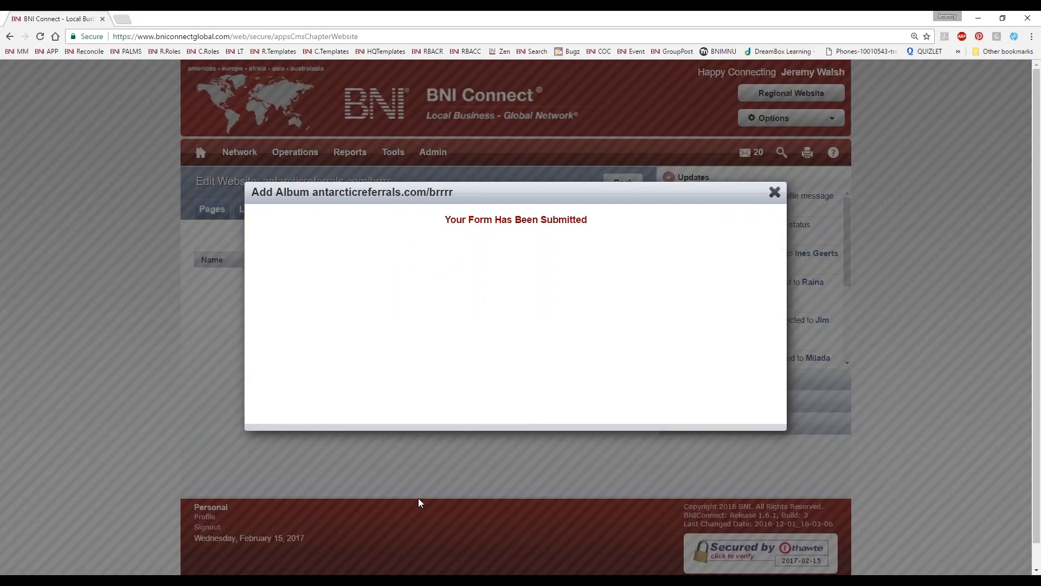
pyautogui.click(774, 192)
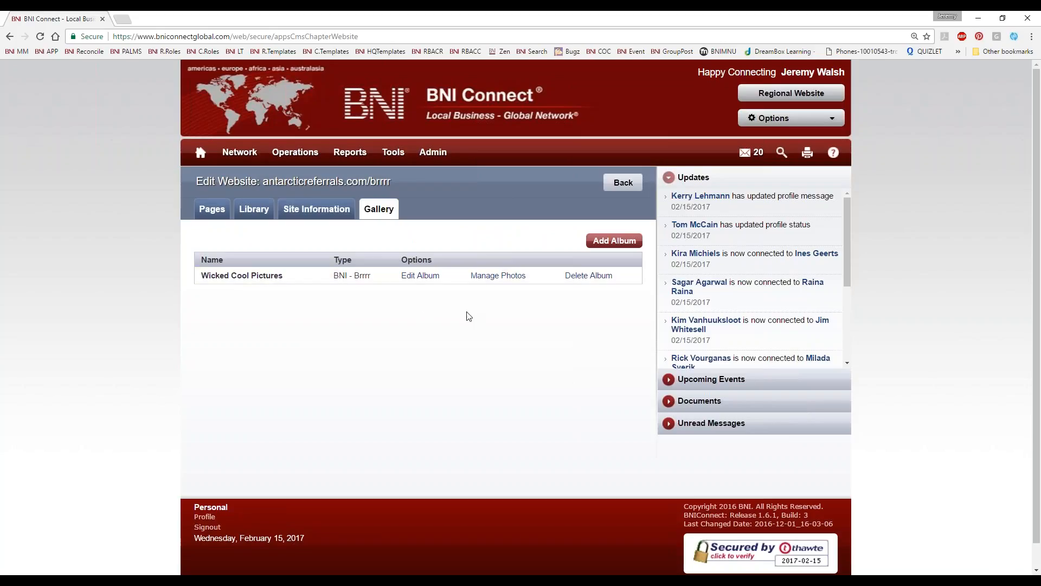
# Step: Upload the group dinner photo whose file name starts with 11894574 to the Wicked Cool Pictures album, titled Dinner in Hong Kong
pyautogui.click(498, 276)
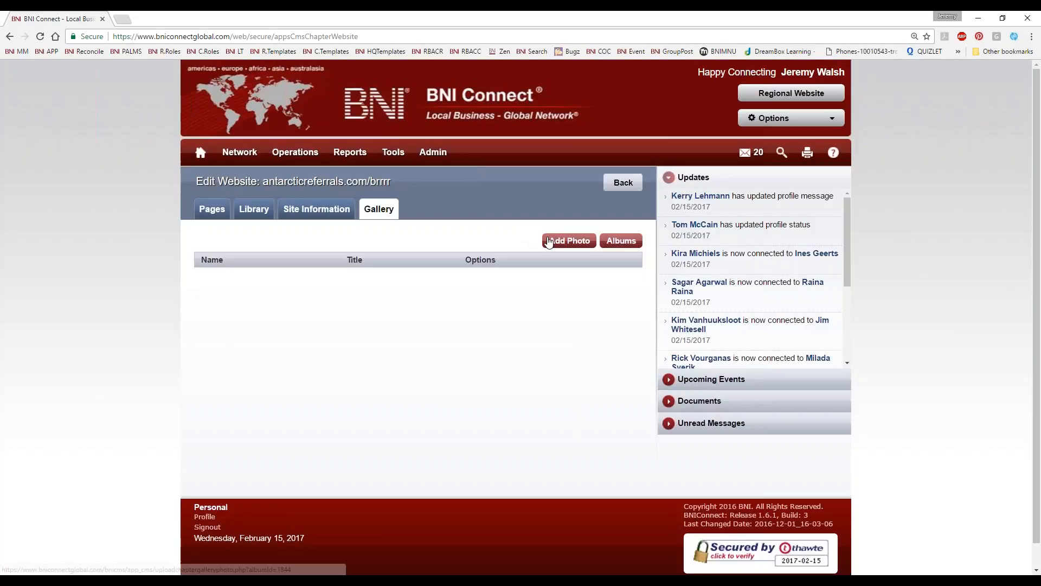
pyautogui.click(546, 241)
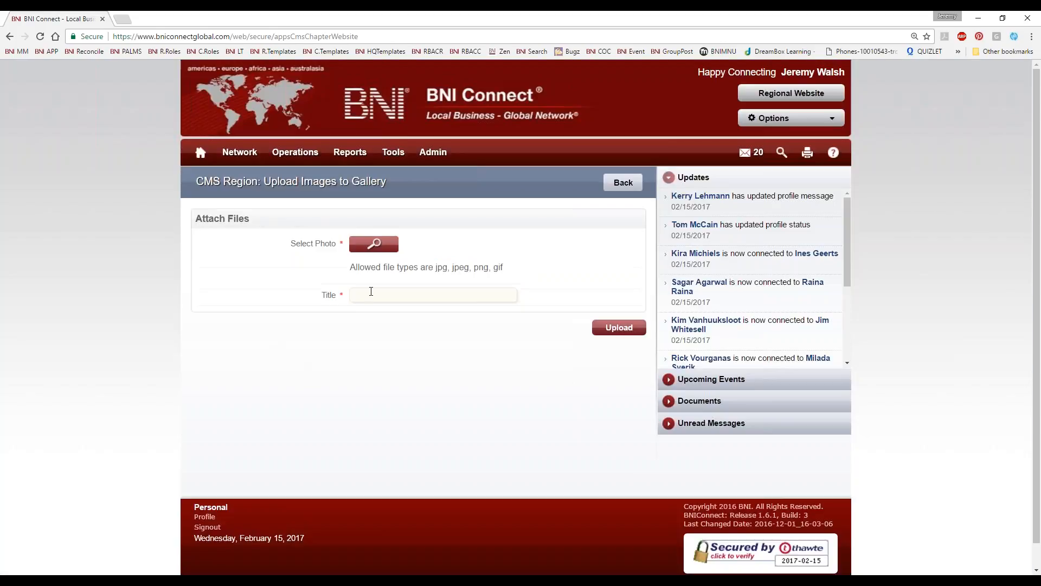
pyautogui.click(375, 251)
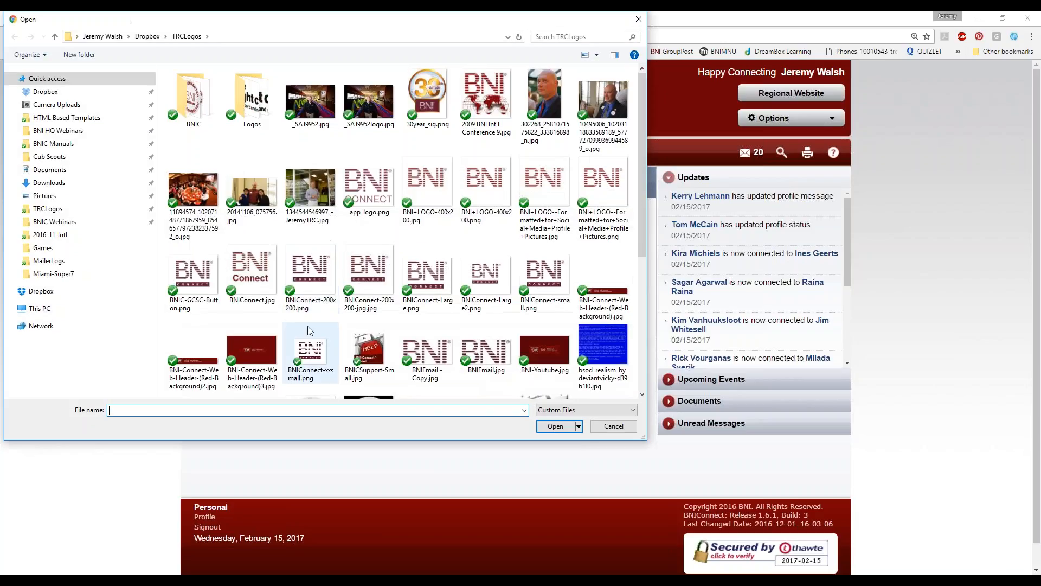
pyautogui.click(192, 193)
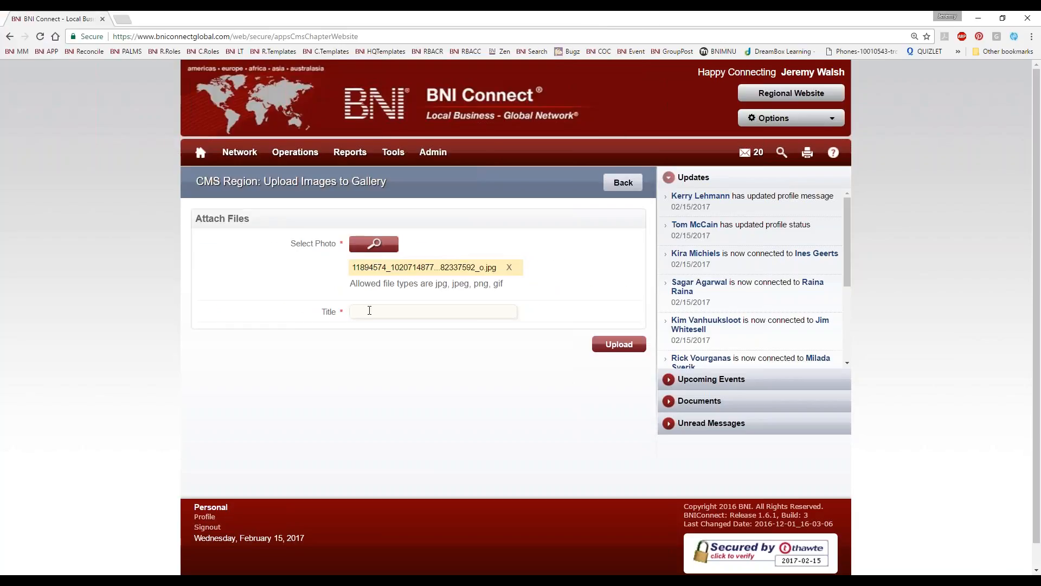
pyautogui.write('Dinner in Hong Kong')
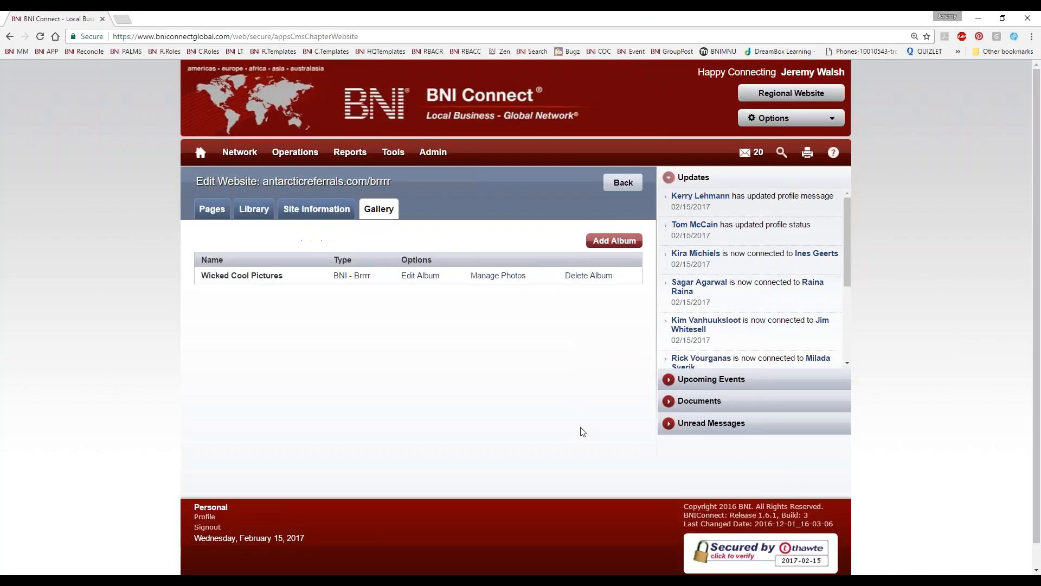
pyautogui.click(424, 275)
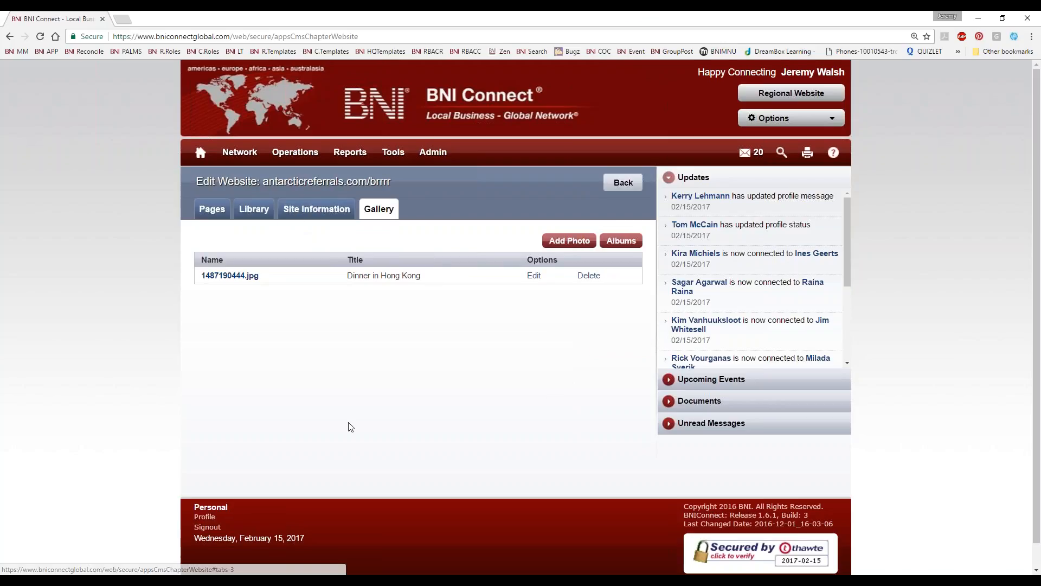
# Step: Publish the chapter website with its new gallery content and open the live site
pyautogui.click(211, 209)
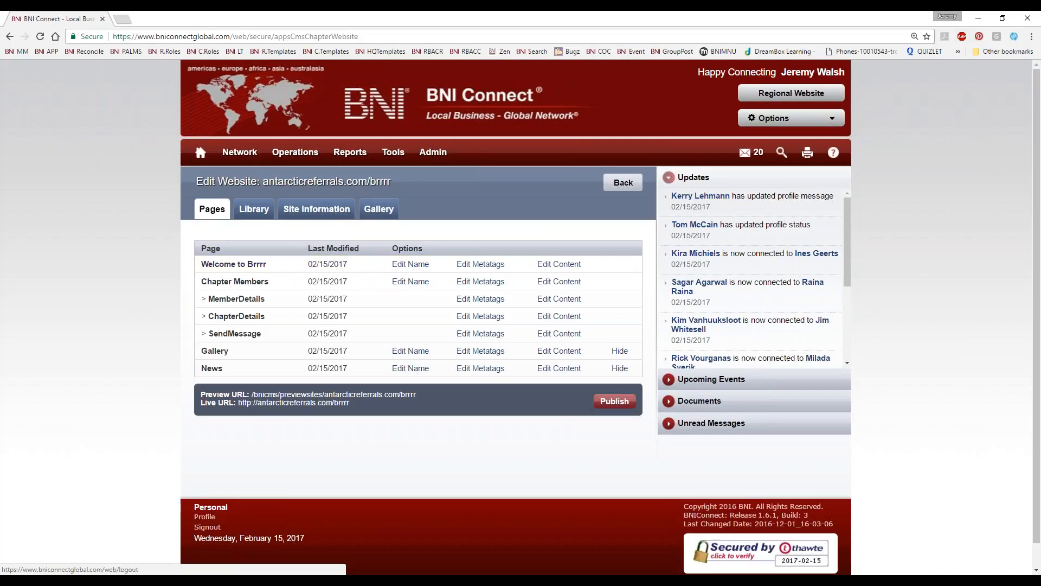
pyautogui.click(621, 406)
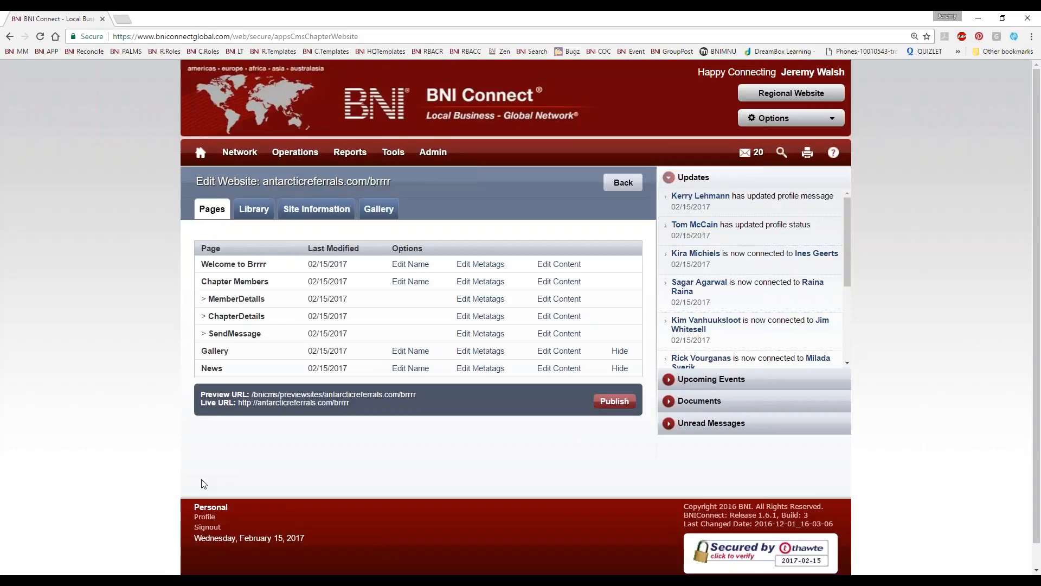
pyautogui.click(288, 403)
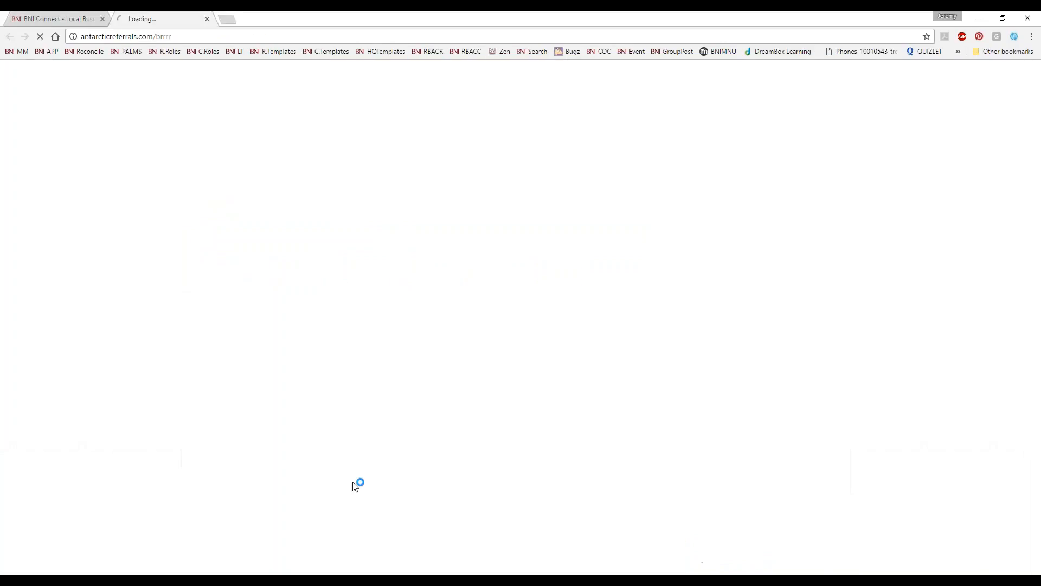
# Step: View the dinner photo in the Wicked Cool Pictures album of the live gallery, and close the live site
pyautogui.click(430, 133)
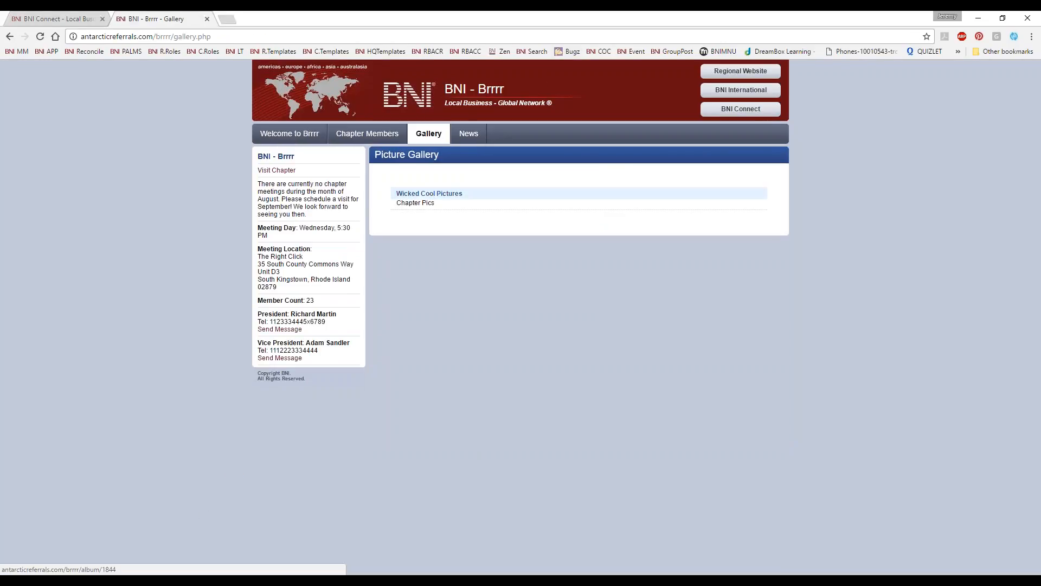
pyautogui.click(412, 193)
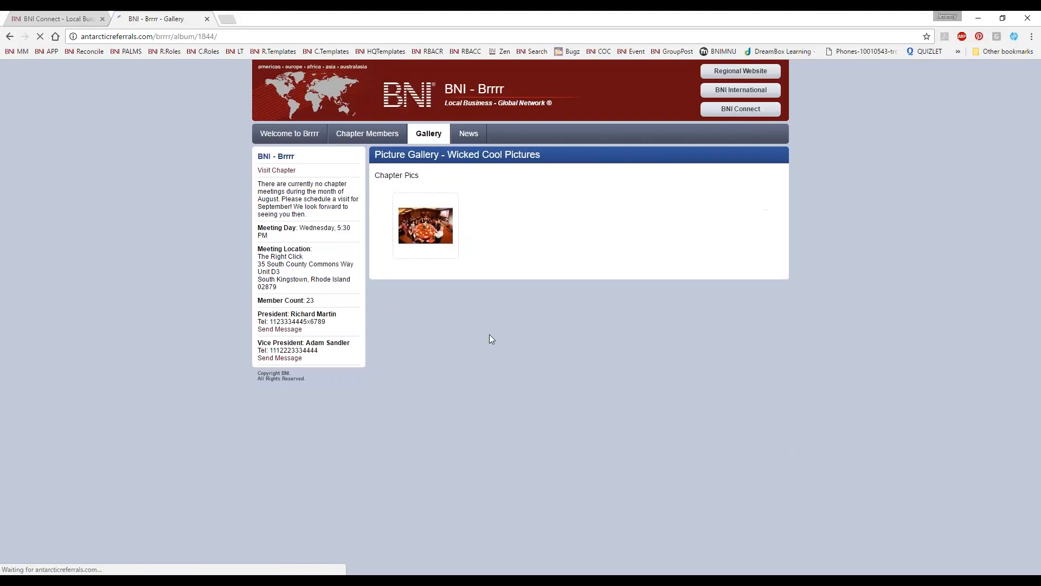
pyautogui.click(426, 225)
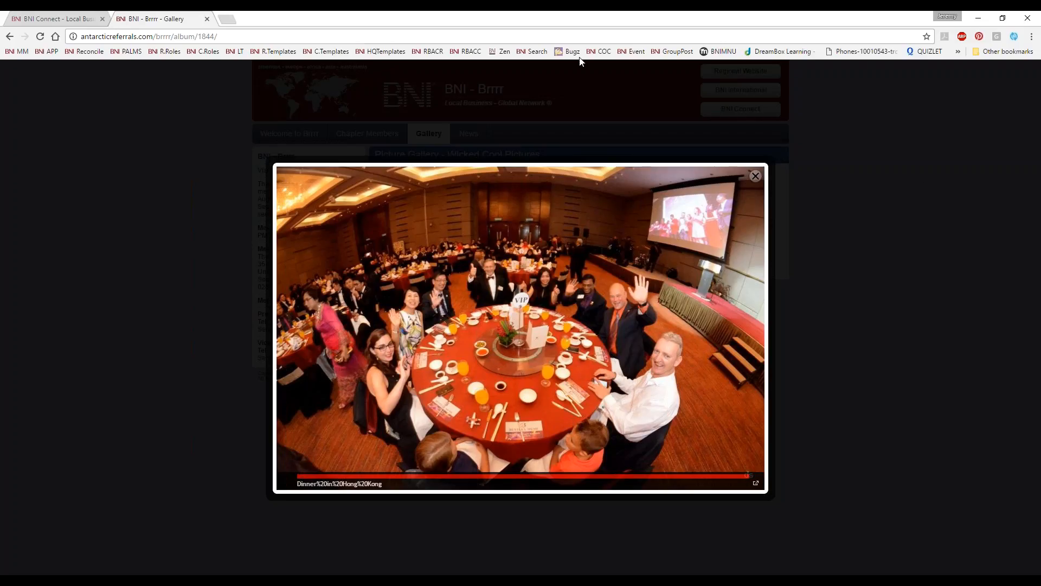
pyautogui.click(207, 19)
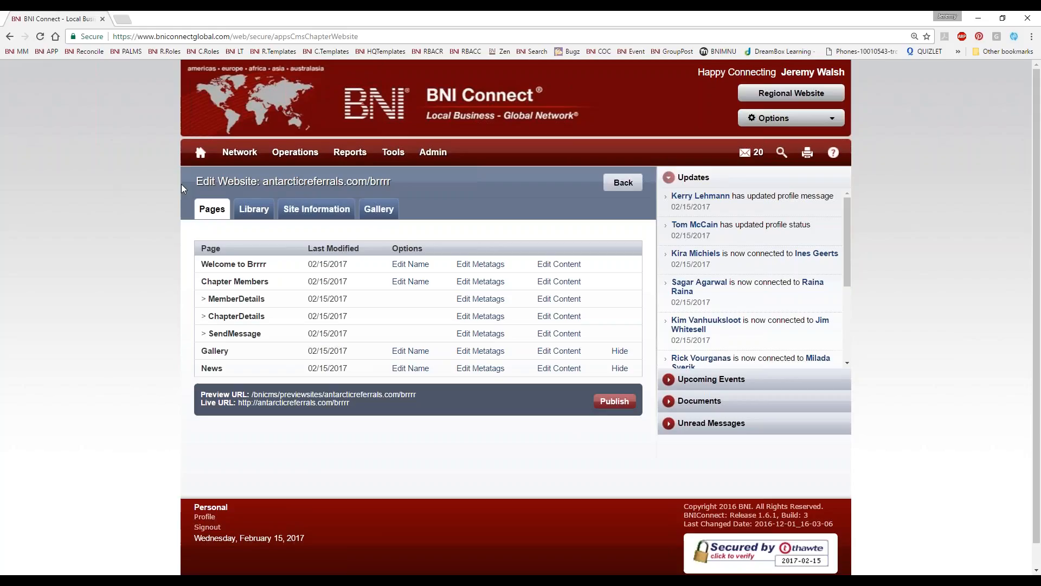
# Step: Return to the BNI Connect home page and view the Live & Recorded Webinars category on the BNI Connect Support site
pyautogui.click(201, 153)
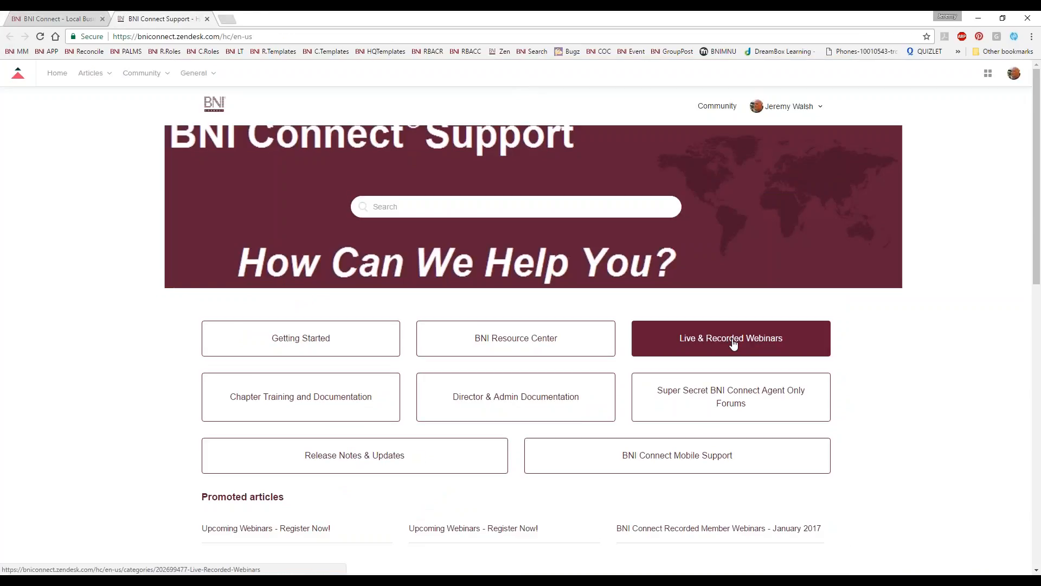
pyautogui.click(635, 355)
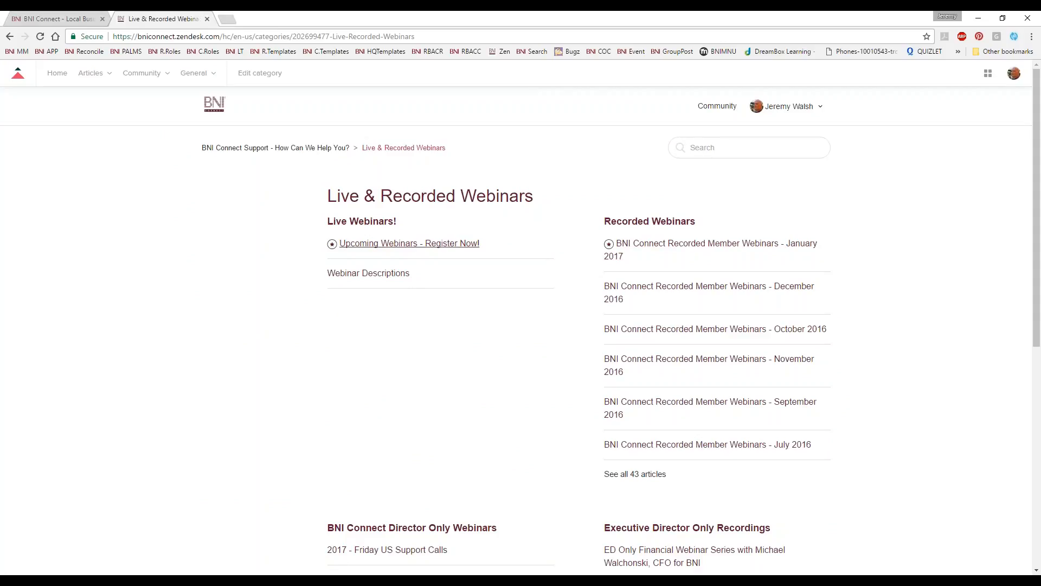
pyautogui.click(71, 19)
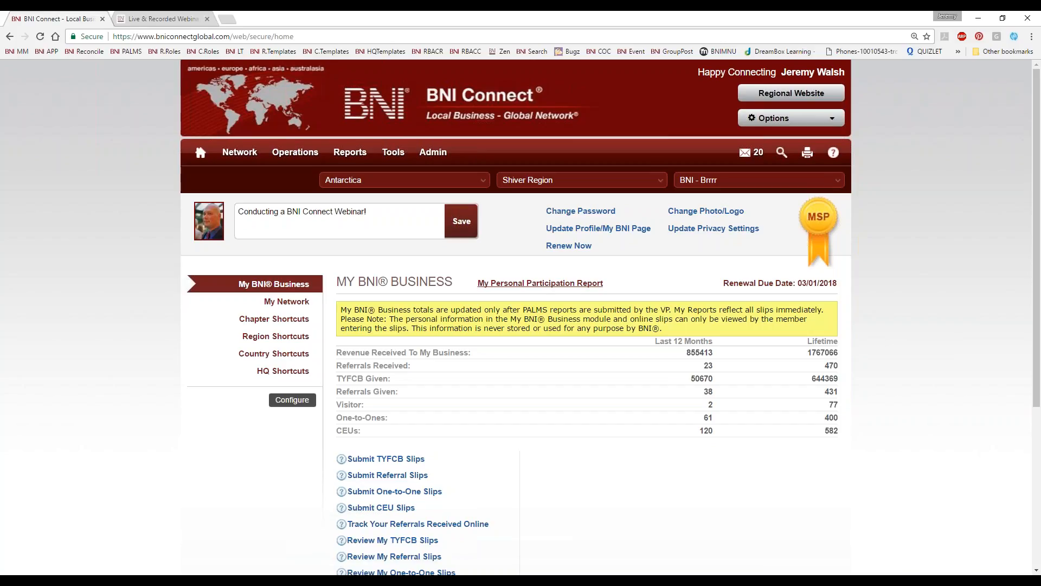
pyautogui.click(165, 19)
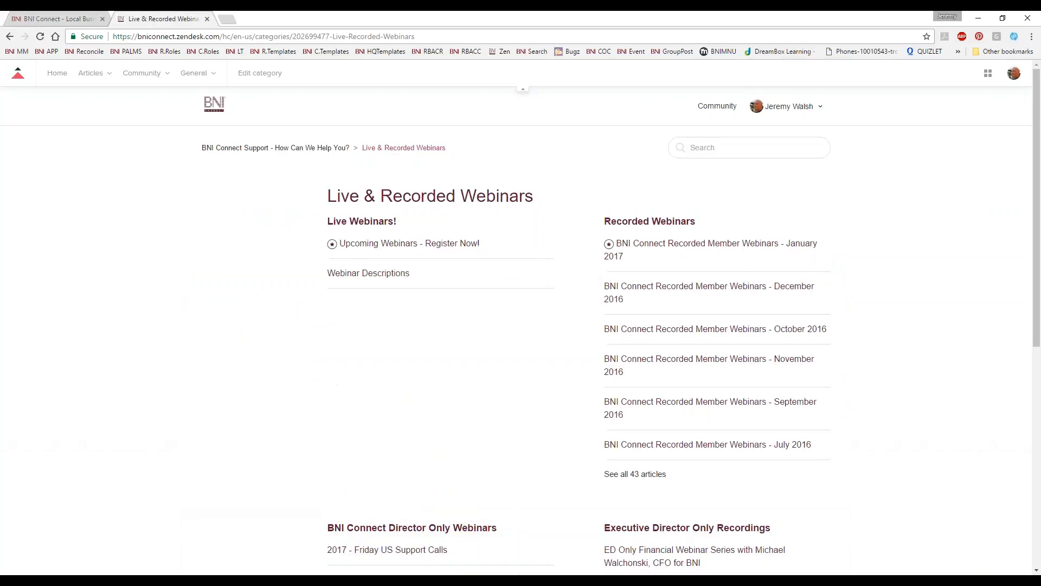
pyautogui.click(171, 36)
pyautogui.write('google.com/chrome/devices/goodies.html')
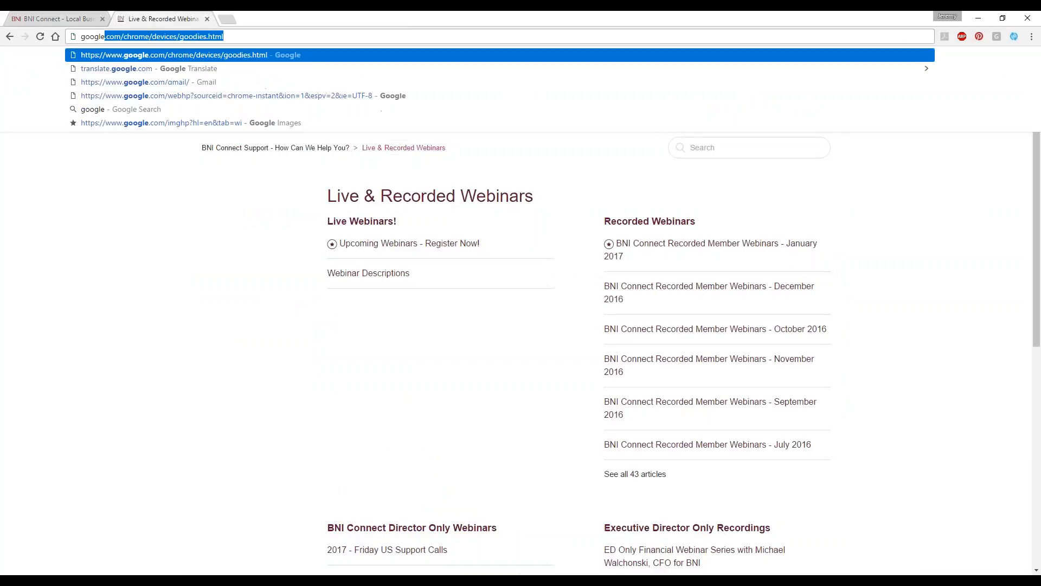
pyautogui.press('Return')
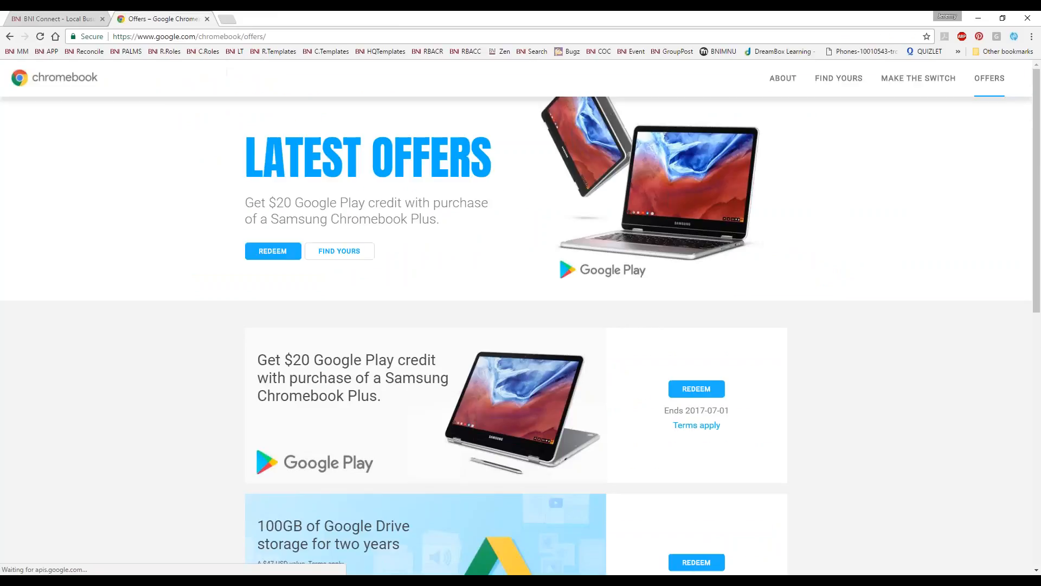
# Step: Open the Google search home page at google.com
pyautogui.click(210, 38)
pyautogui.write('google.com')
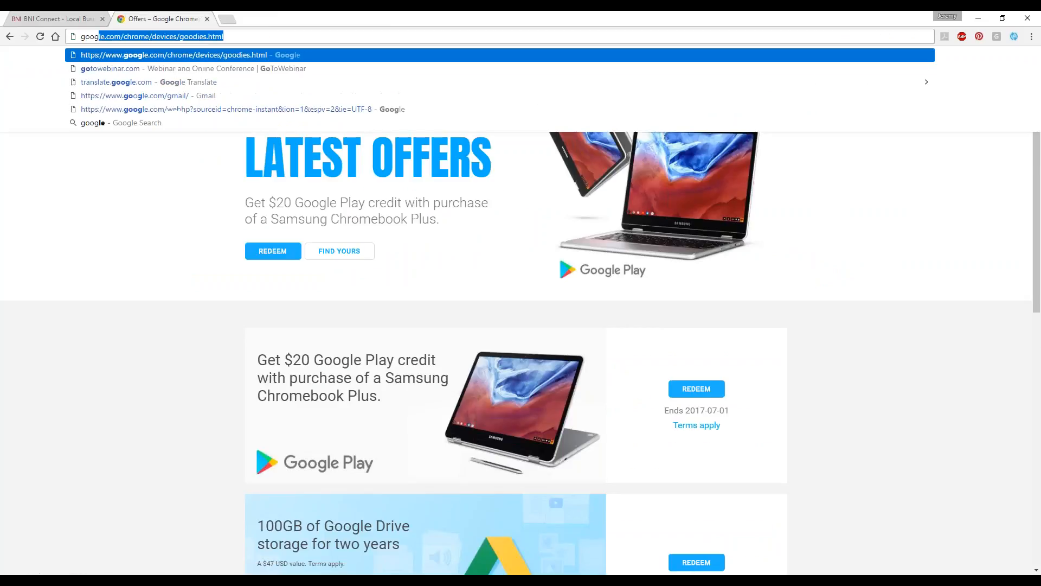
pyautogui.press('Delete')
pyautogui.press('Return')
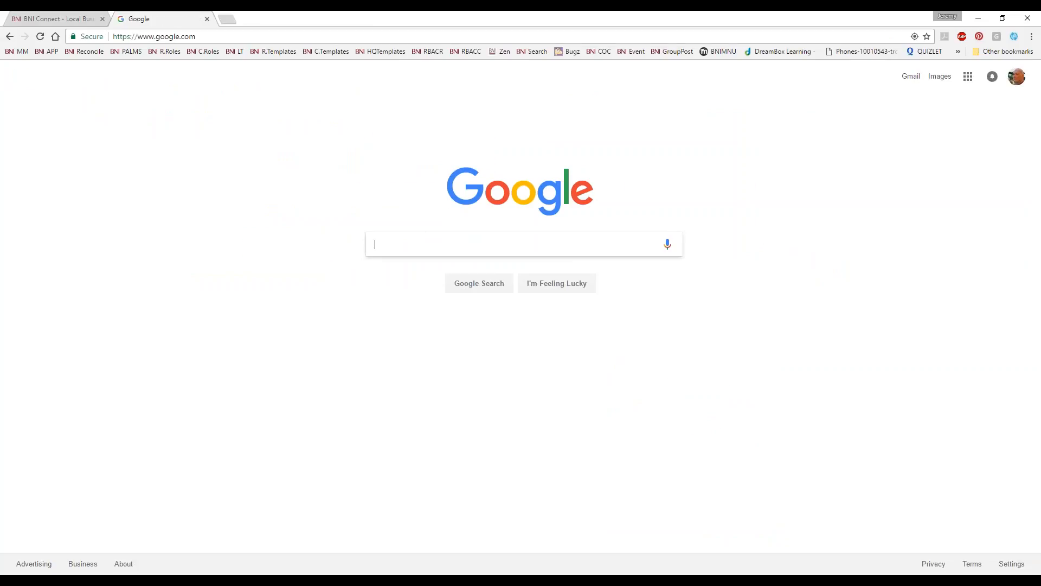
# Step: Search Google for "bni wakefield" and open the BNI Wakefield chapter website's home page from the results
pyautogui.write('bni ')
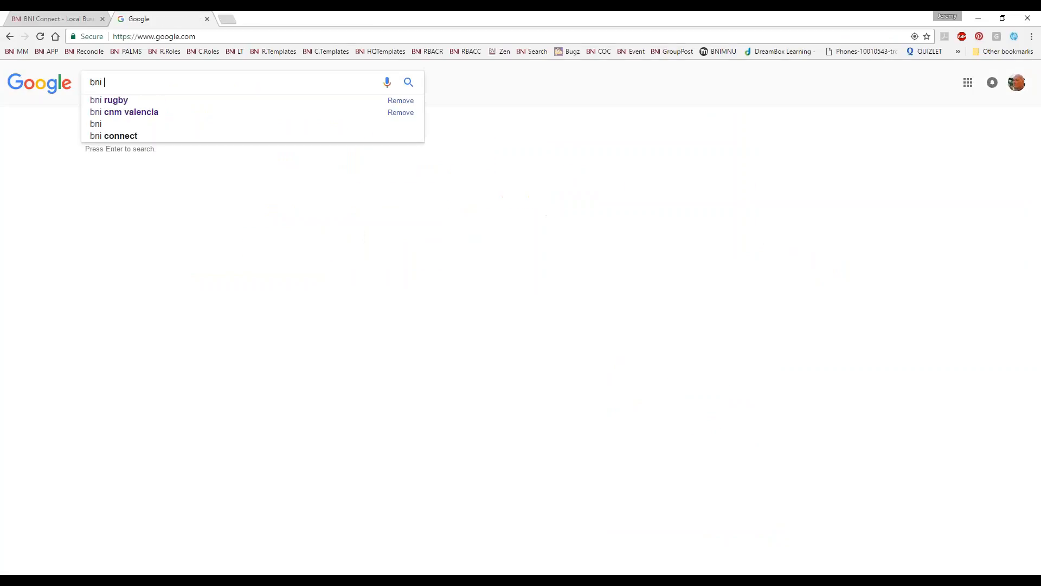
pyautogui.write('wakefield')
pyautogui.press('Return')
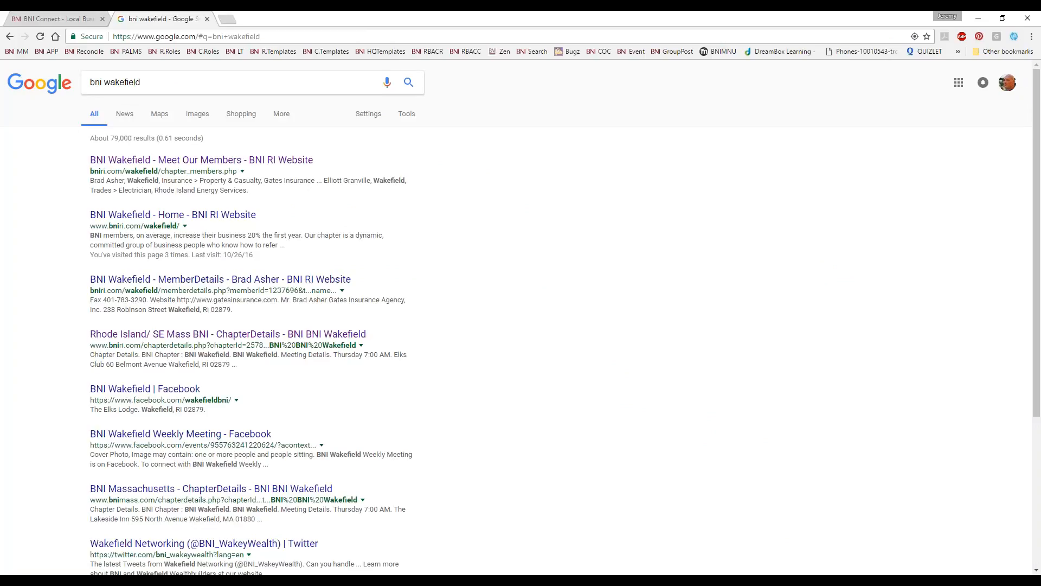
pyautogui.click(170, 215)
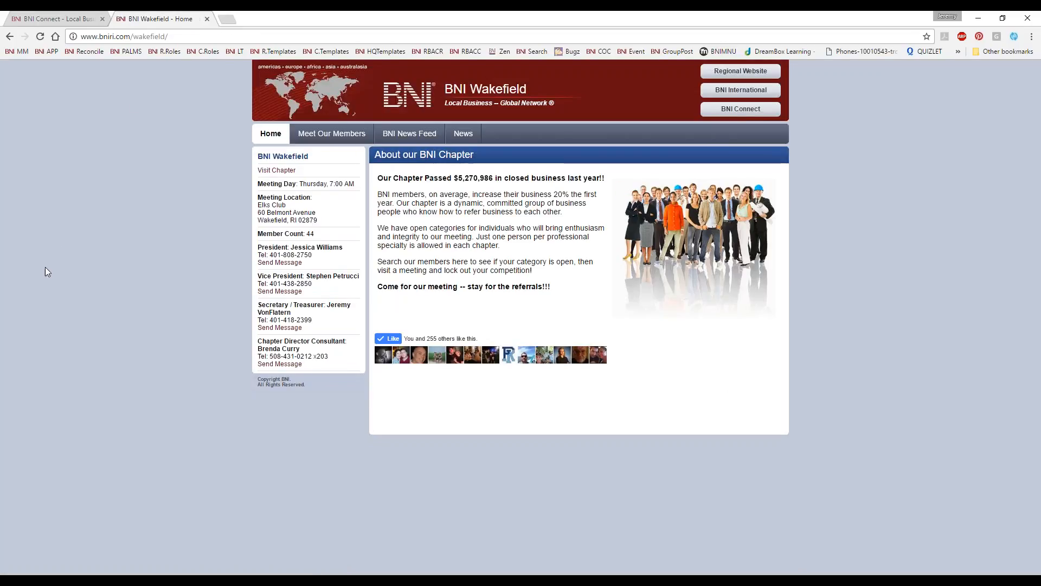
# Step: Search Google for "brrr chapter bni" and open the BNI - Brrrr home page from the results
pyautogui.click(159, 36)
pyautogui.write('brrr')
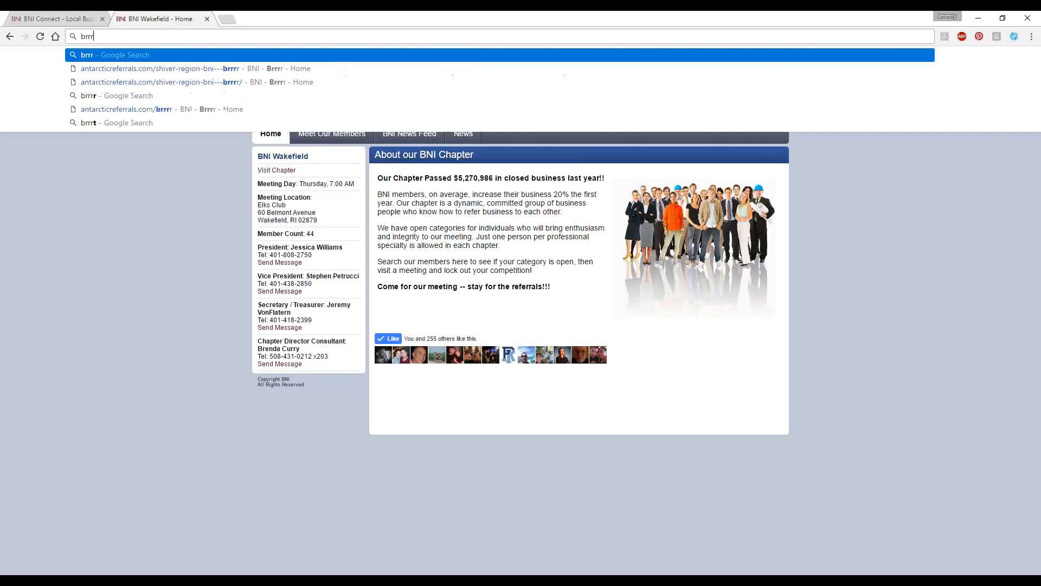
pyautogui.write(' chapter bni')
pyautogui.press('Return')
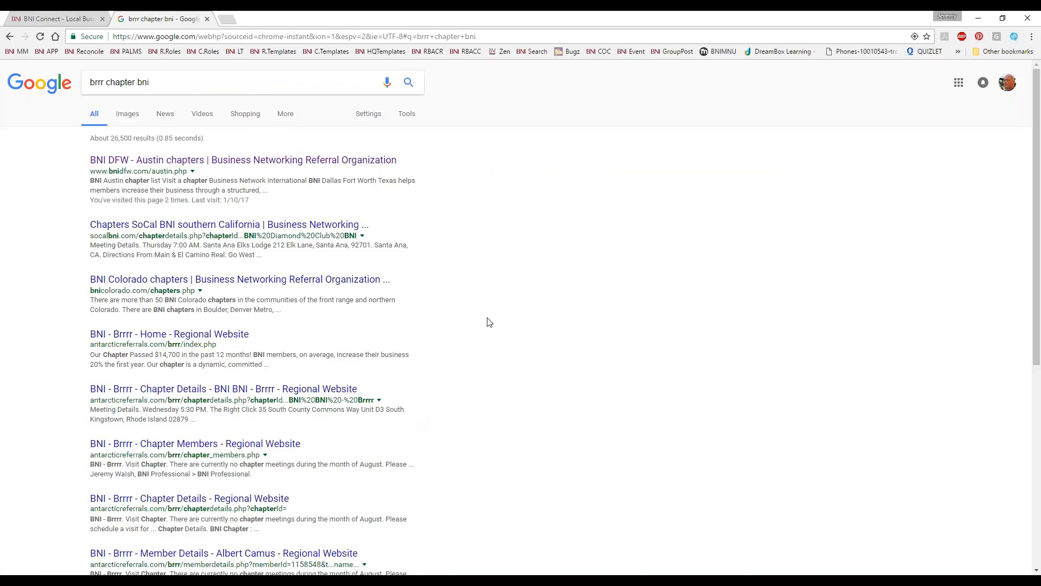
pyautogui.click(222, 334)
# Step: Correct the web address to antarcticreferrals.com/brrrr/index.php, view the BNI - Brrrr home page, and close it to return to BNI Connect
pyautogui.click(169, 36)
pyautogui.click(169, 36)
pyautogui.write('r')
pyautogui.press('Return')
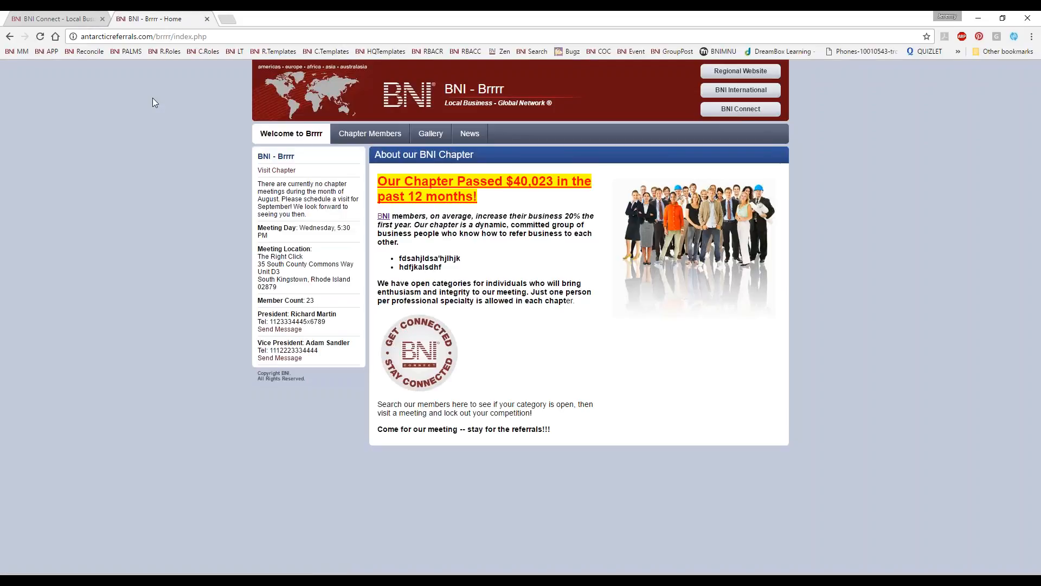
pyautogui.click(207, 19)
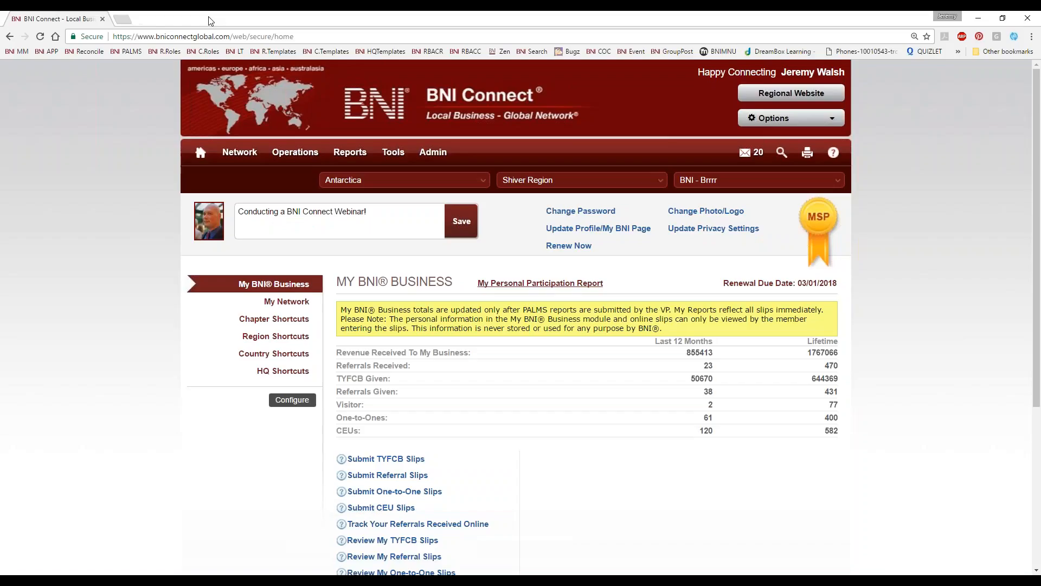